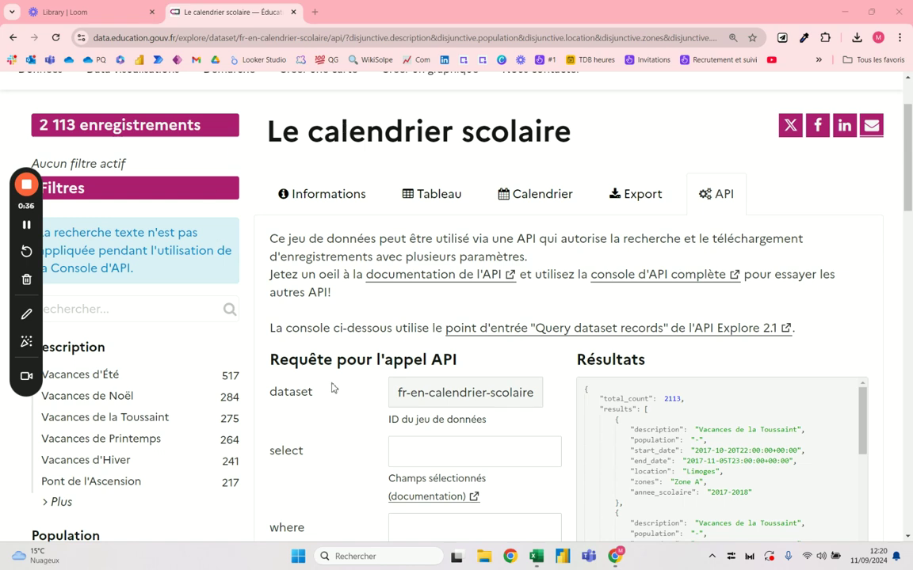
# - Locate the total record count of 2113 in the API results
pyautogui.scroll(2, 190, 79)
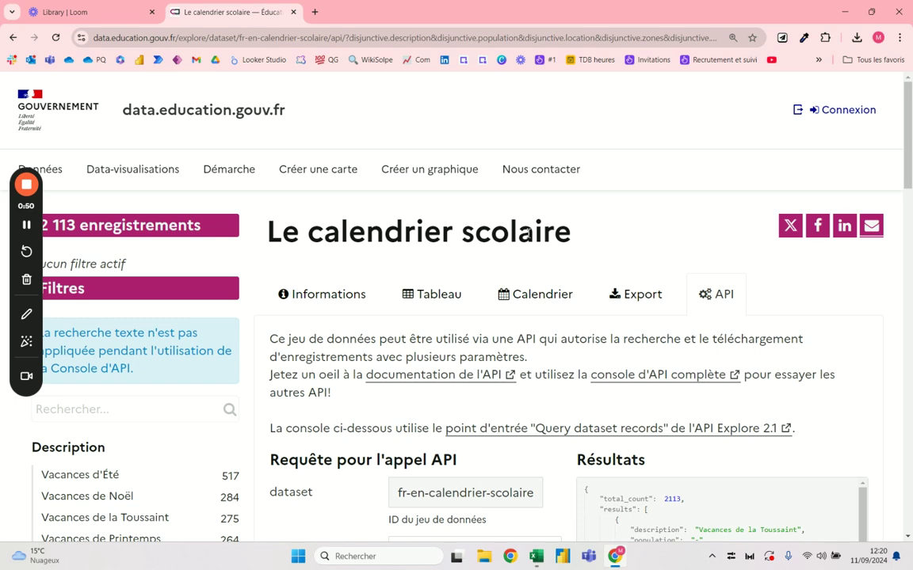
pyautogui.scroll(-2, 504, 298)
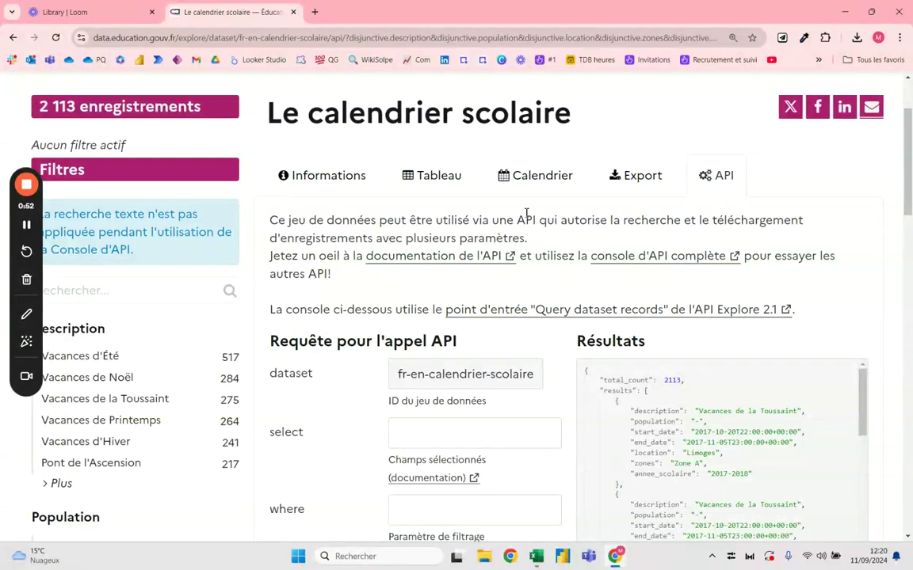
pyautogui.scroll(-2, 480, 241)
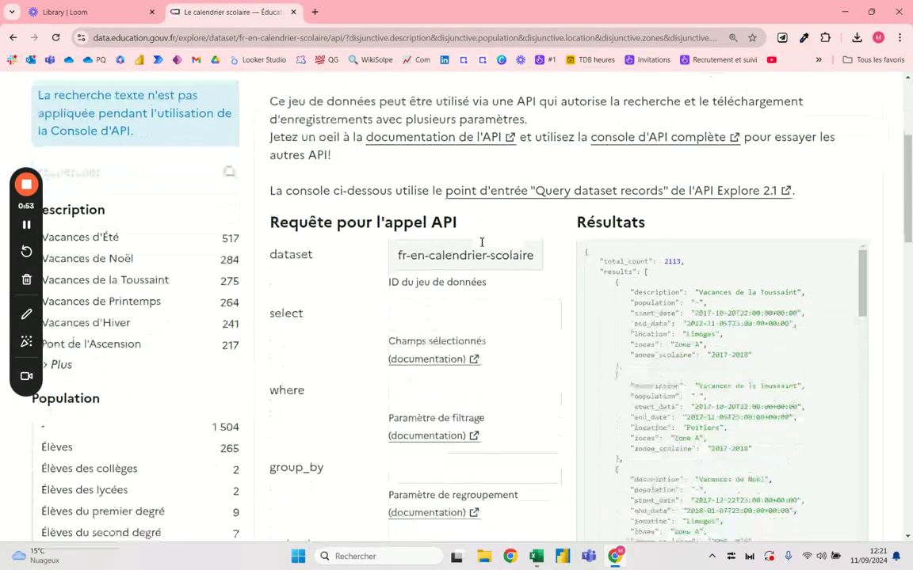
pyautogui.doubleClick(672, 261)
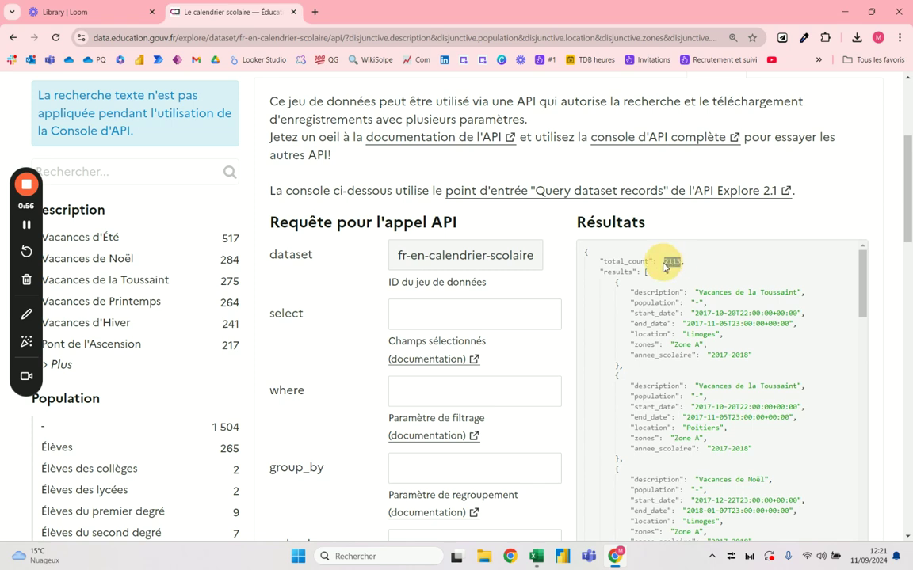
pyautogui.click(666, 265)
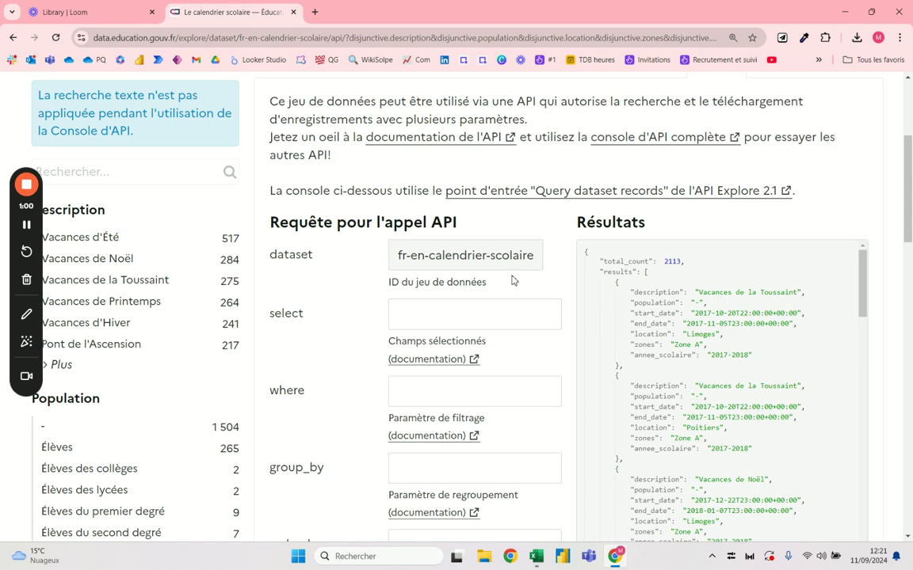
pyautogui.scroll(-3, 512, 279)
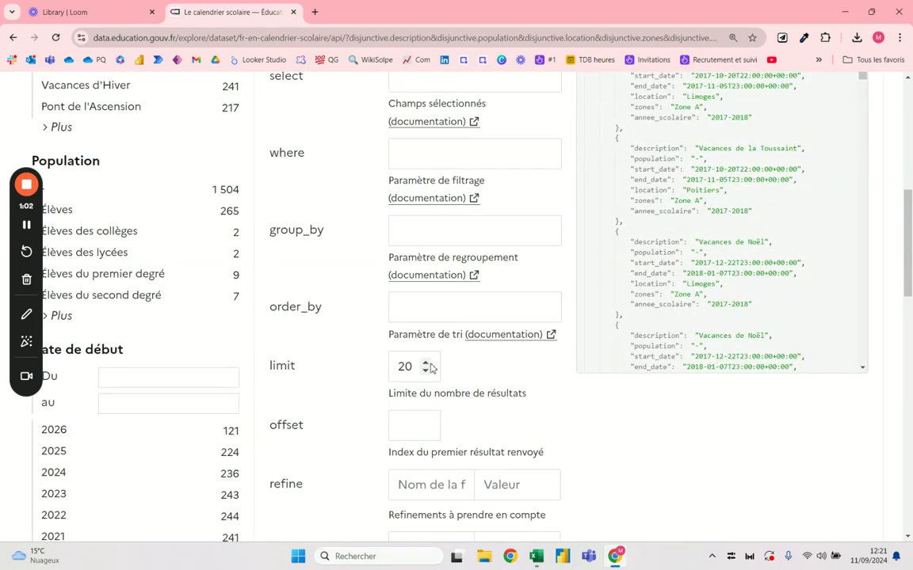
# - Replace the result limit of 20 with 2200, which the API rejects as invalid
pyautogui.click(418, 364)
pyautogui.moveTo(414, 366); pyautogui.dragTo(389, 381)
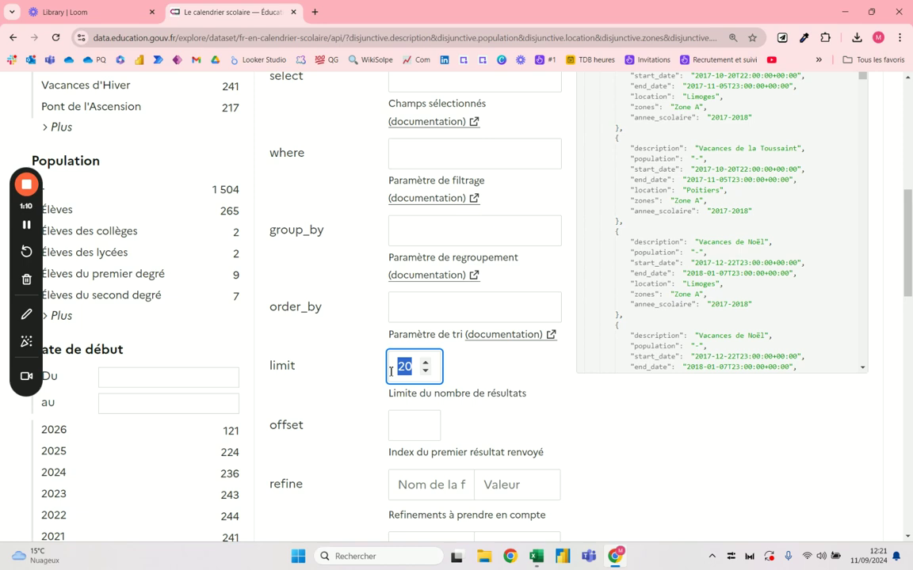
pyautogui.write('22')
pyautogui.write('00')
pyautogui.scroll(4, 911, 180)
pyautogui.scroll(1, 911, 181)
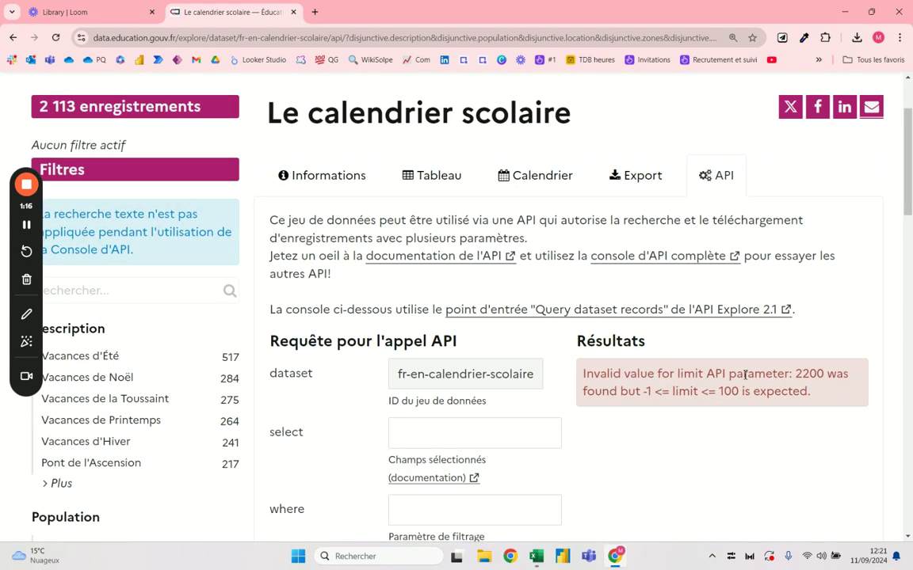
pyautogui.scroll(-4, 745, 376)
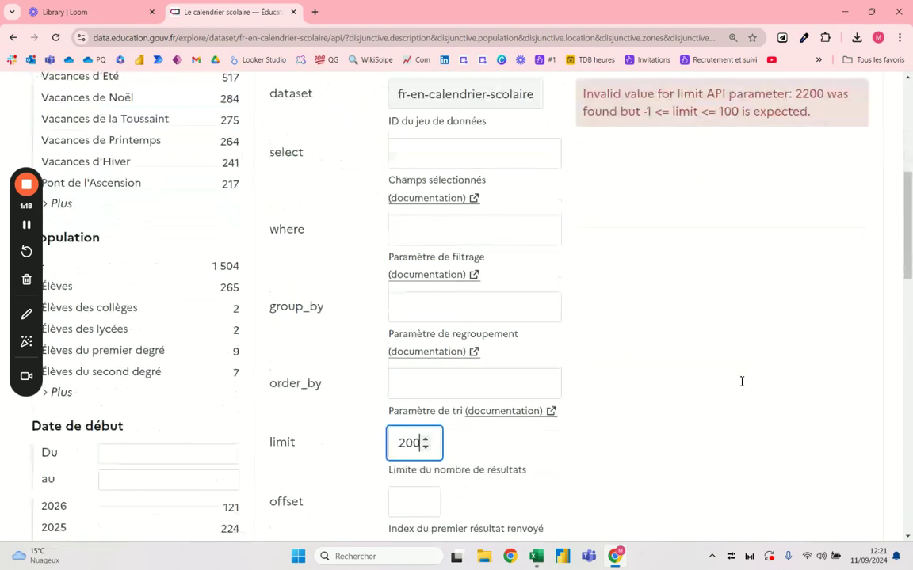
# - Change the rejected 2200 limit to 100 and check that results return
pyautogui.doubleClick(409, 429)
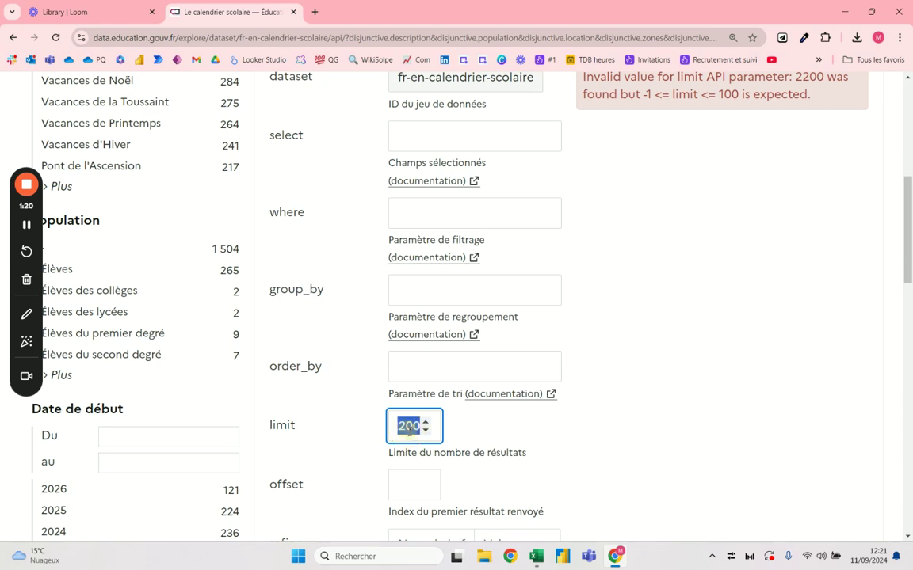
pyautogui.write('100')
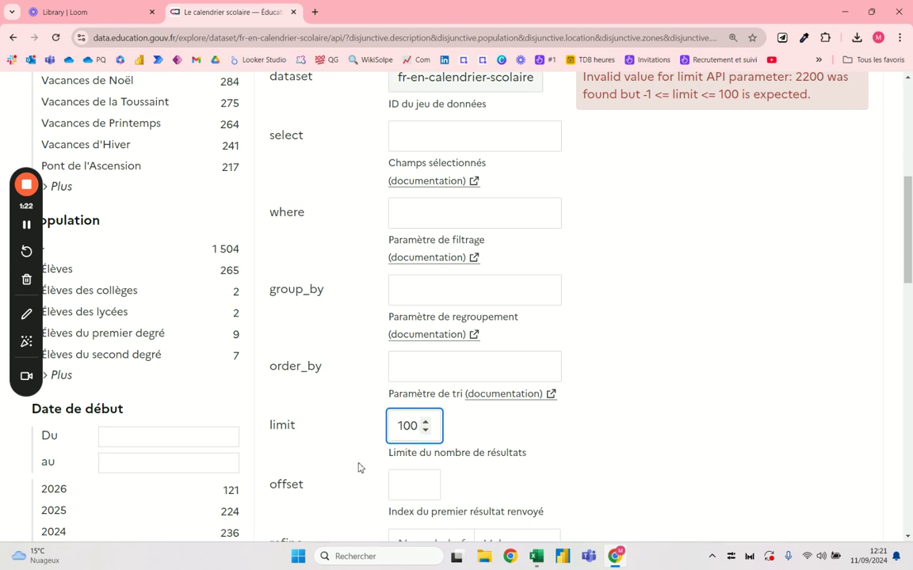
pyautogui.scroll(-1, 661, 327)
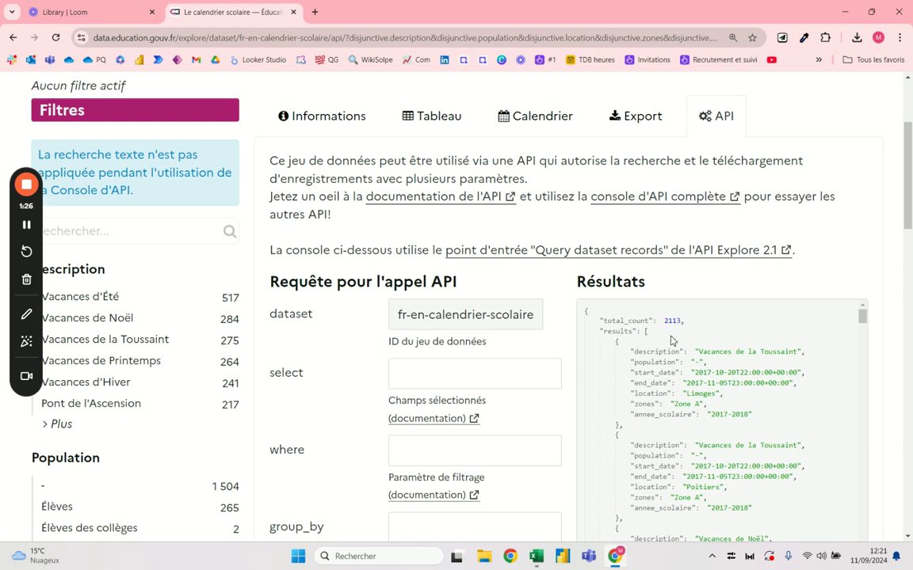
pyautogui.scroll(-2, 541, 359)
pyautogui.scroll(-2, 541, 358)
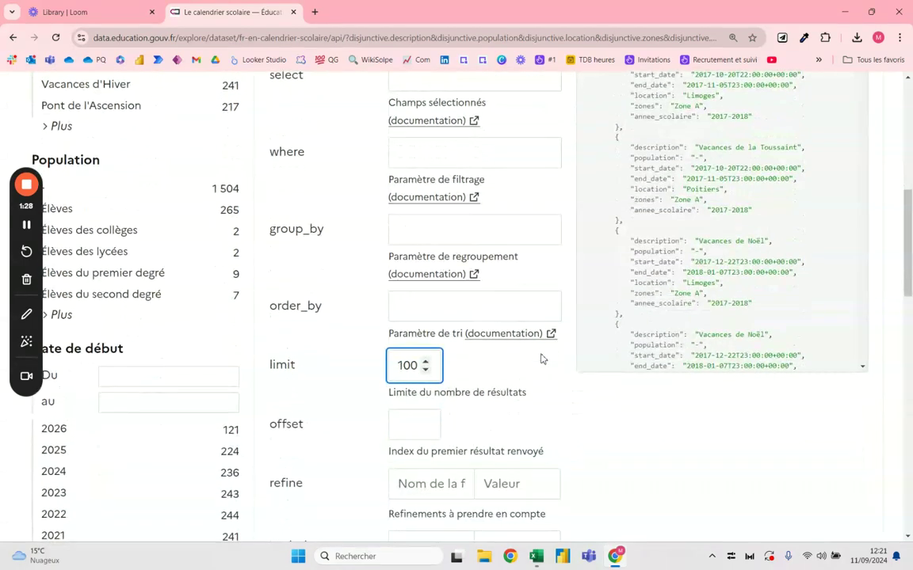
pyautogui.scroll(-2, 542, 353)
pyautogui.scroll(1, 541, 353)
pyautogui.scroll(2, 542, 353)
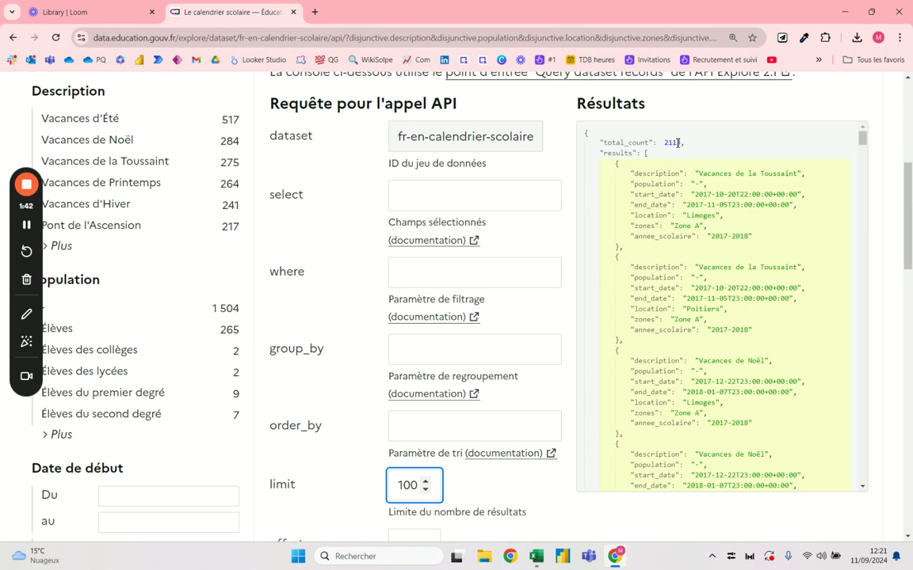
pyautogui.click(451, 268)
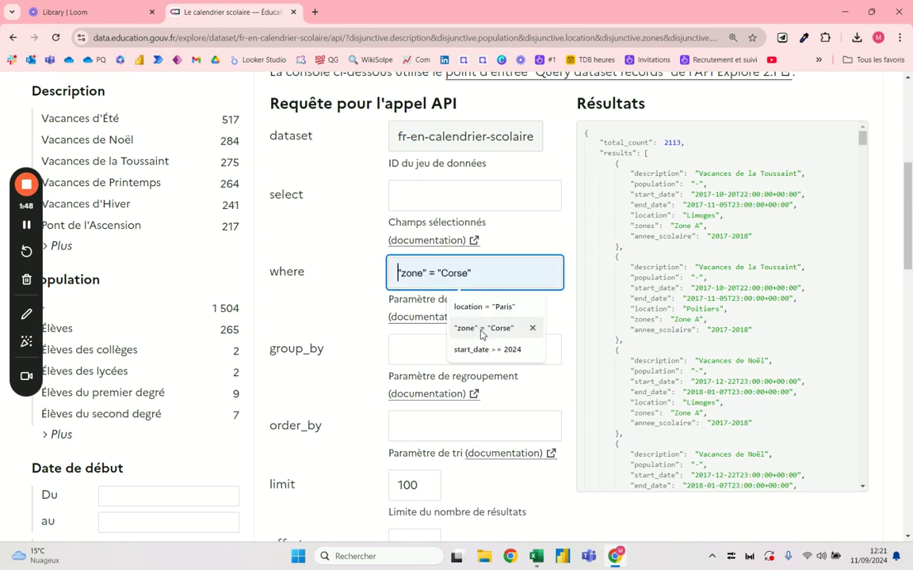
# - Enter the where filter zones = "Zone B", correcting a Zone C try, and confirm total_count 686
pyautogui.click(442, 269)
pyautogui.write('zones =')
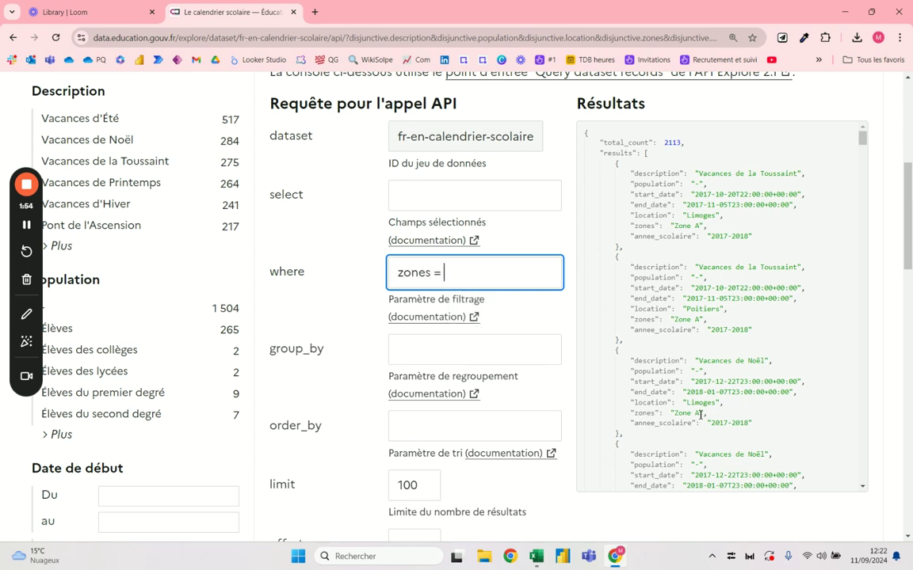
pyautogui.write(' "Zone ')
pyautogui.write('B"')
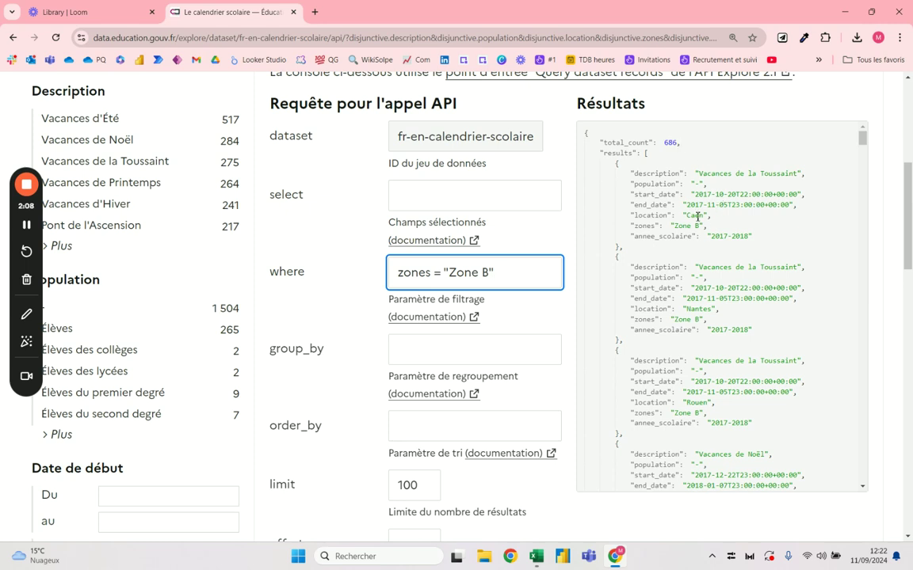
pyautogui.scroll(-3, 707, 356)
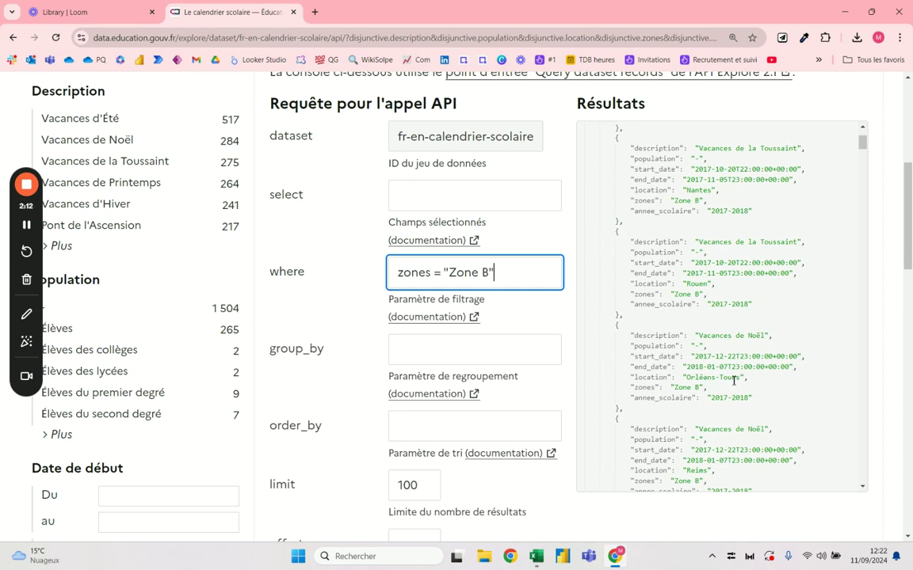
pyautogui.scroll(3, 706, 476)
pyautogui.write('C')
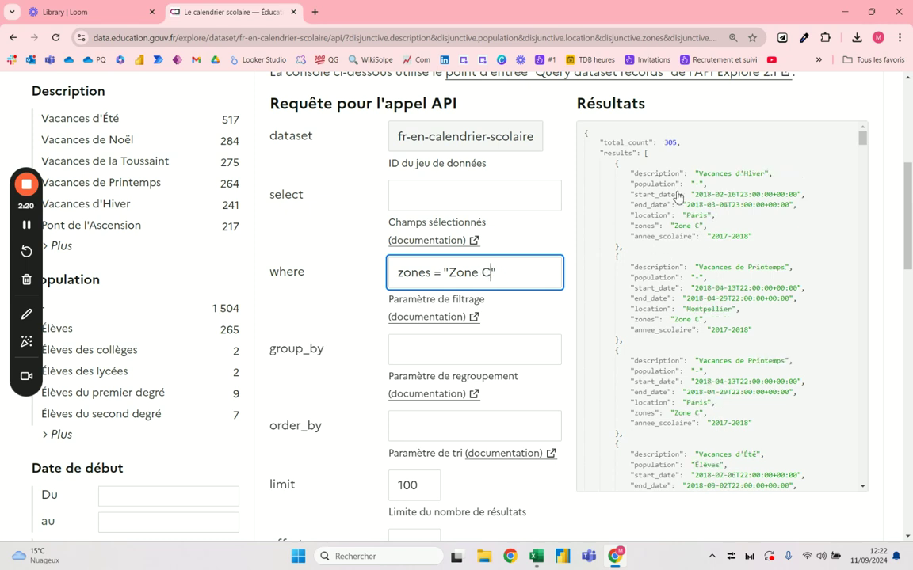
pyautogui.press('BackSpace')
pyautogui.write('B')
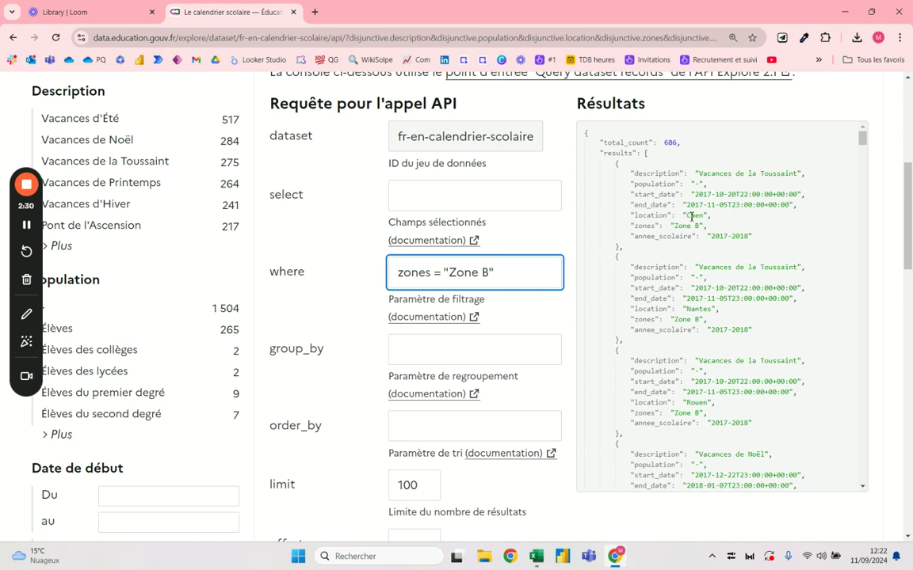
pyautogui.doubleClick(671, 143)
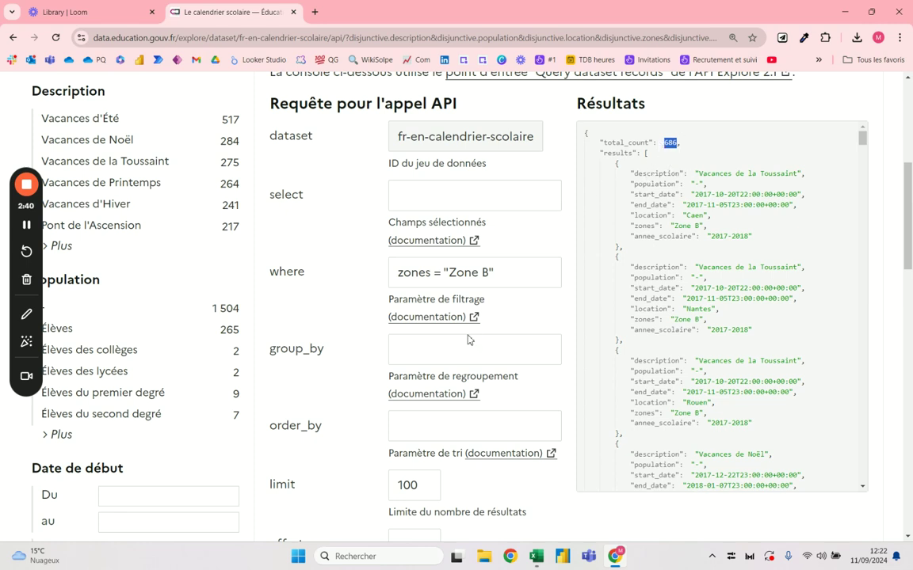
pyautogui.click(410, 485)
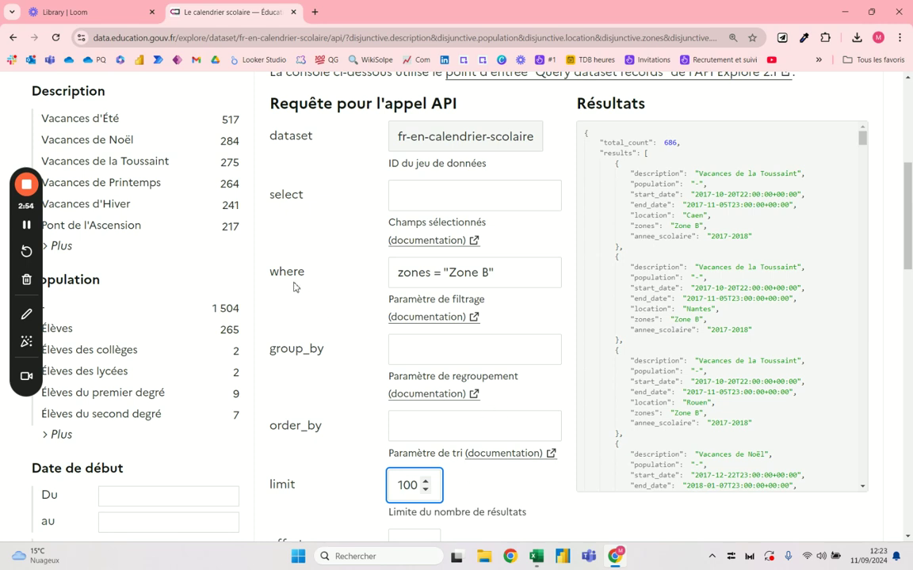
pyautogui.click(422, 272)
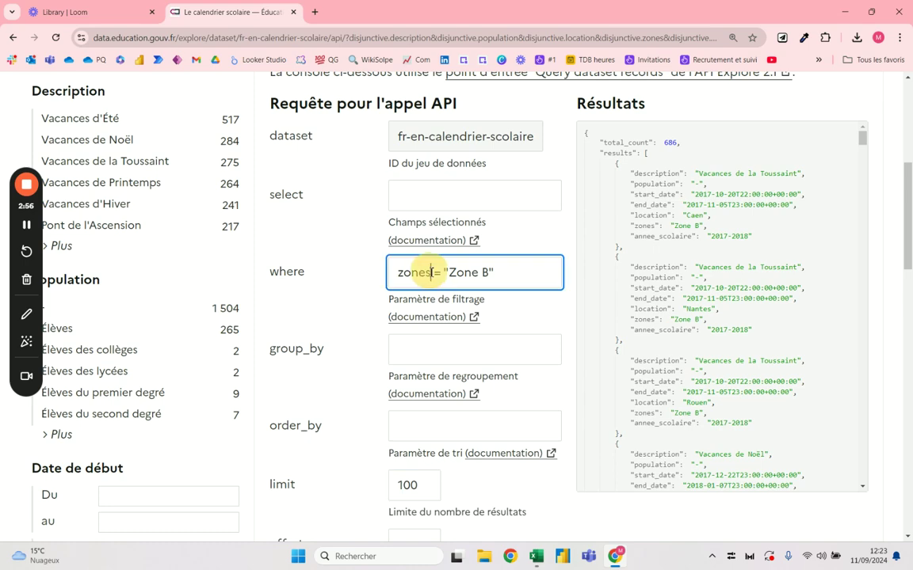
# - Enter an offset of 0 under the limit of 100
pyautogui.click(408, 485)
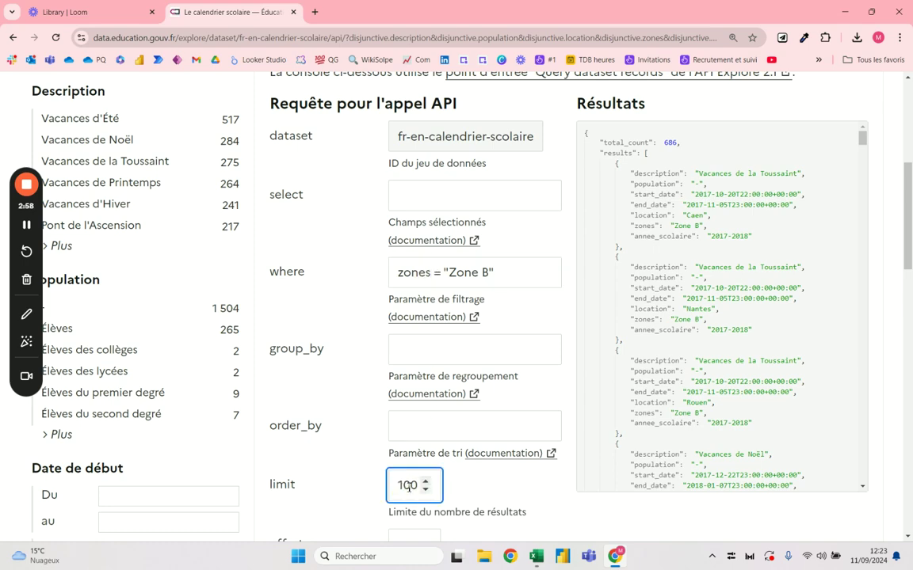
pyautogui.scroll(-2, 408, 487)
pyautogui.scroll(-1, 409, 485)
pyautogui.scroll(-2, 408, 444)
pyautogui.click(406, 312)
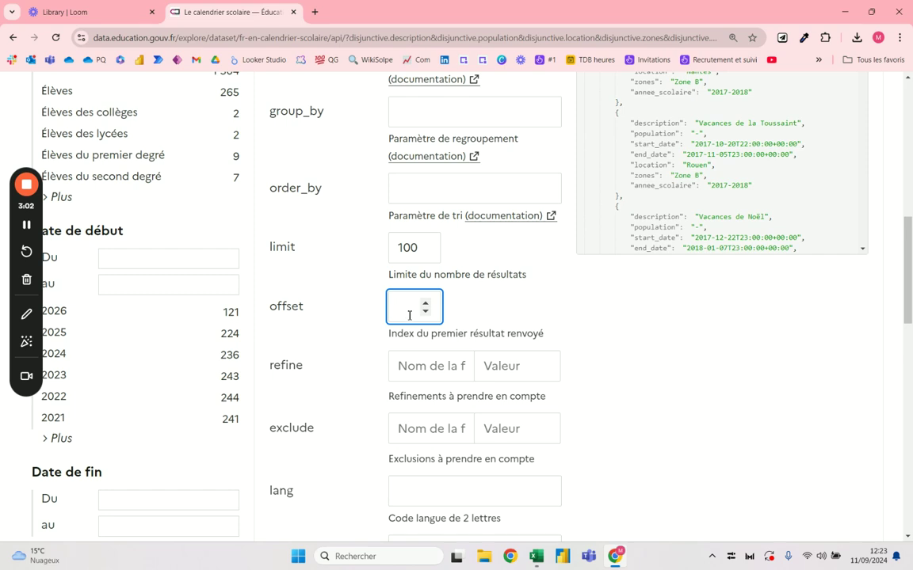
pyautogui.write('0')
pyautogui.scroll(5, 387, 306)
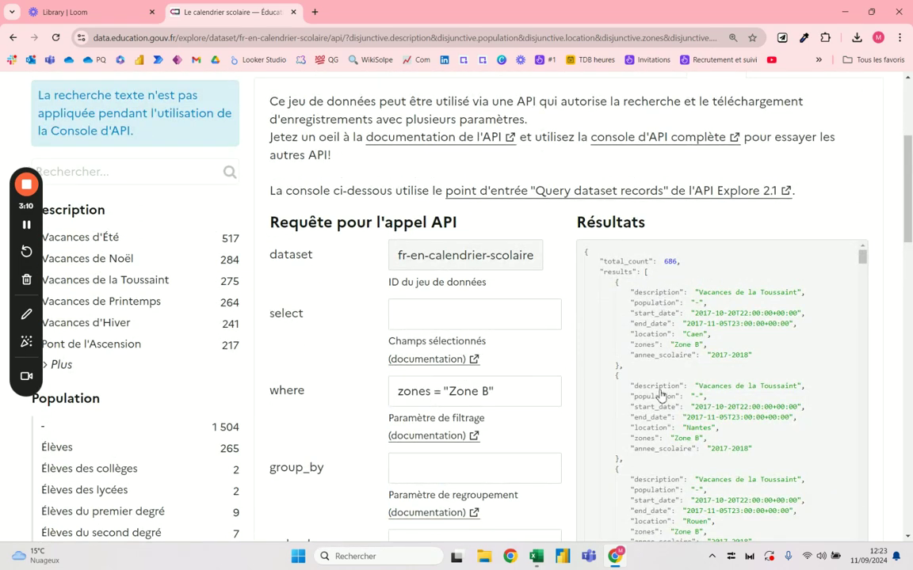
pyautogui.scroll(-4, 291, 336)
# - Try offsets 100 and 200, then reset the offset to 0 and view the API call URL
pyautogui.click(409, 367)
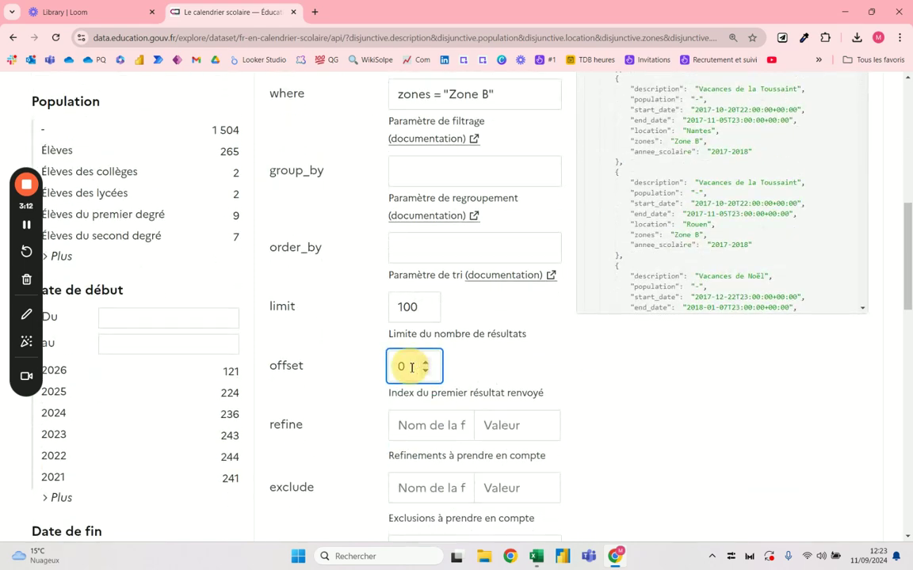
pyautogui.doubleClick(400, 366)
pyautogui.write('100')
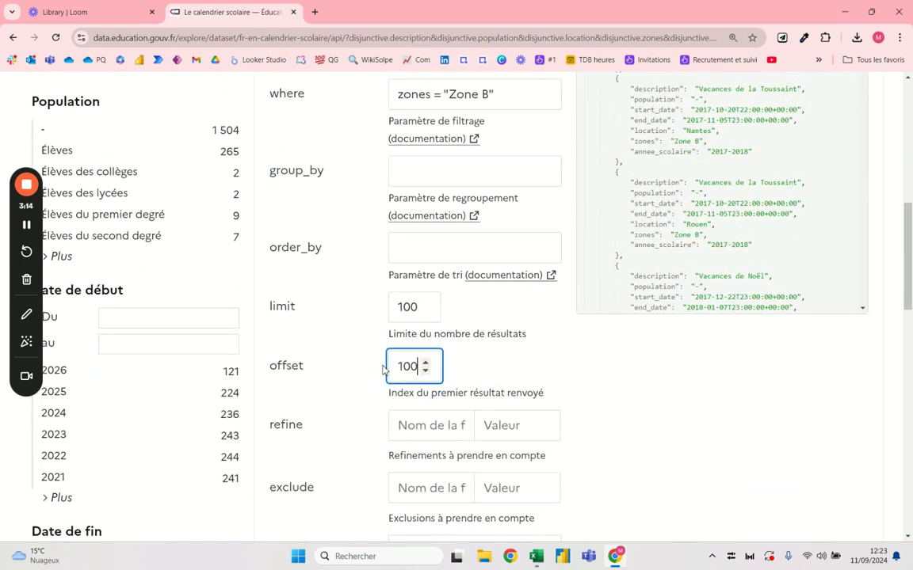
pyautogui.doubleClick(407, 366)
pyautogui.write('200')
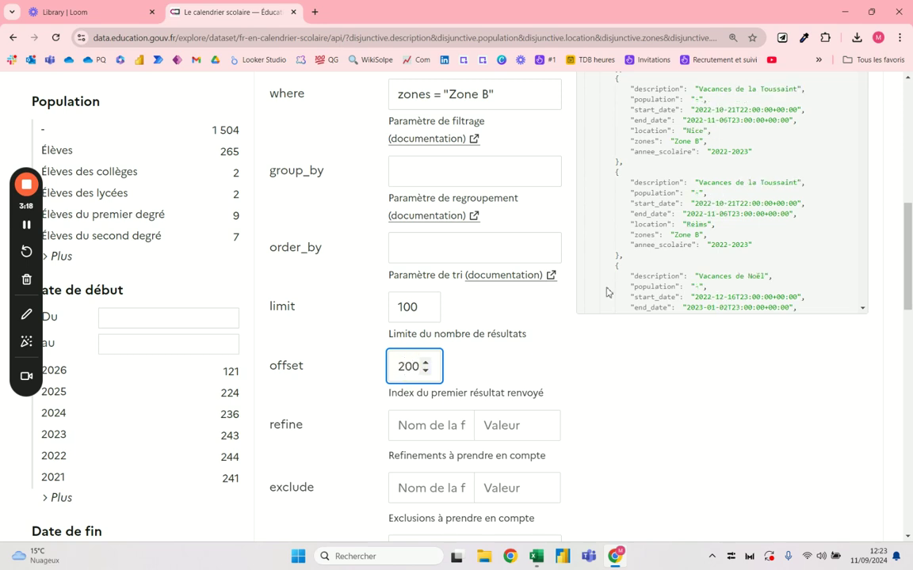
pyautogui.doubleClick(407, 367)
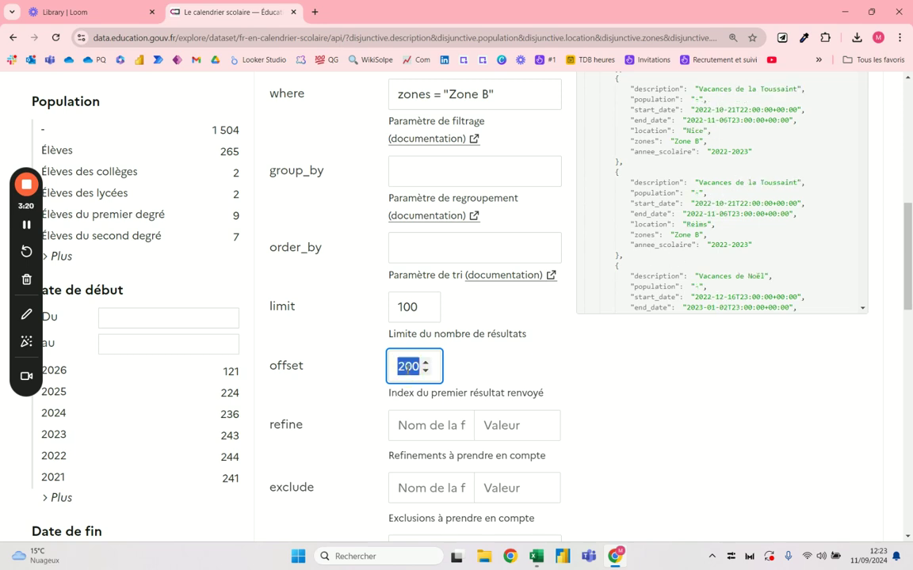
pyautogui.write('0')
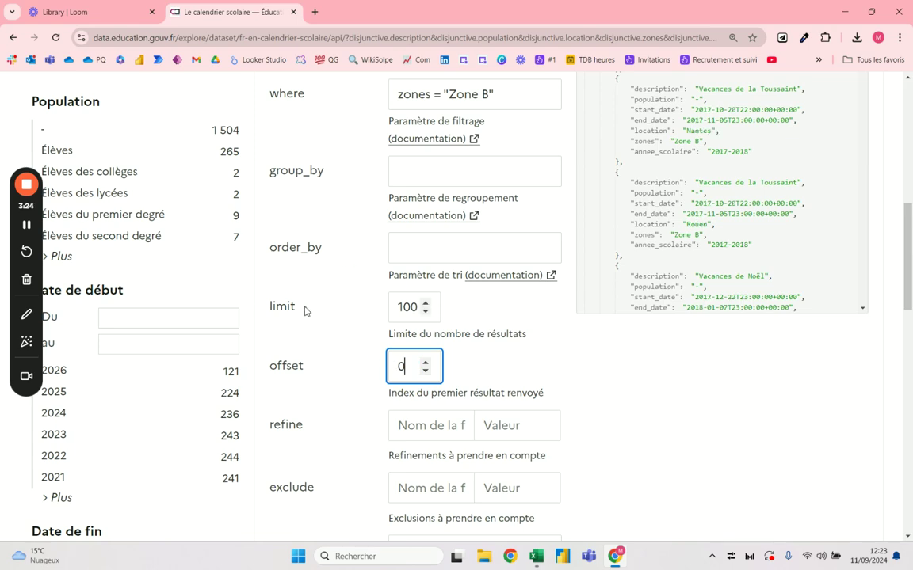
pyautogui.scroll(-2, 303, 313)
pyautogui.scroll(-1, 304, 313)
pyautogui.scroll(-2, 303, 312)
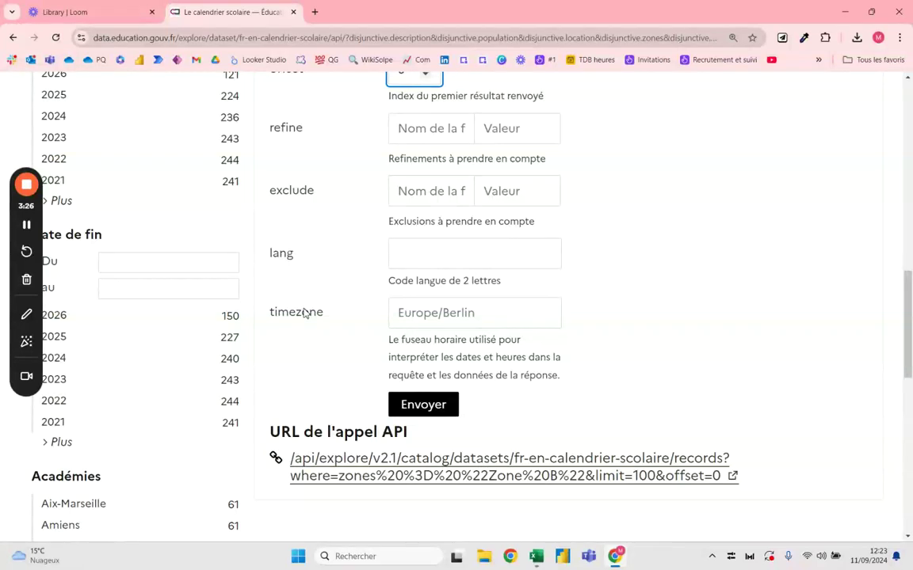
pyautogui.scroll(-1, 304, 310)
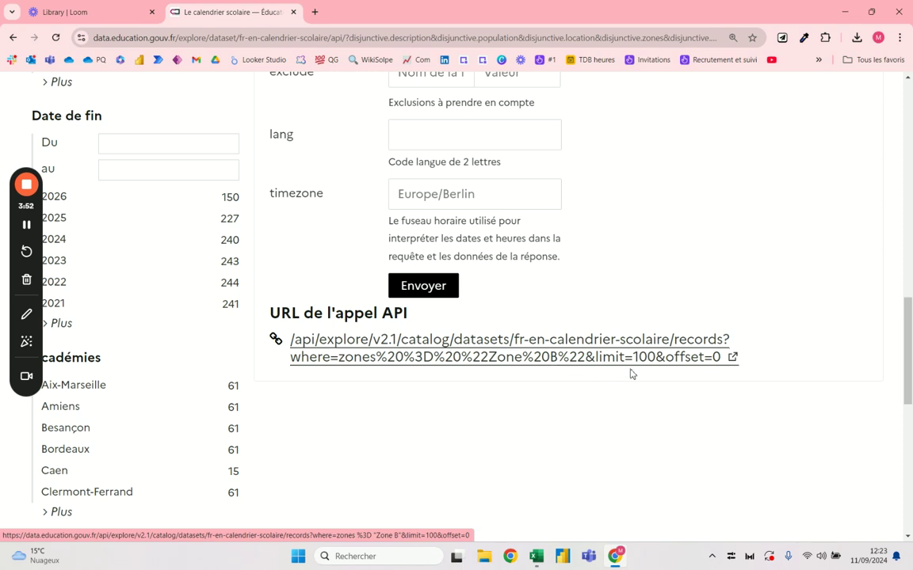
# - Copy the API call link address with 'Copier l'adresse du lien' and switch to Excel
pyautogui.rightClick(701, 352)
pyautogui.click(596, 435)
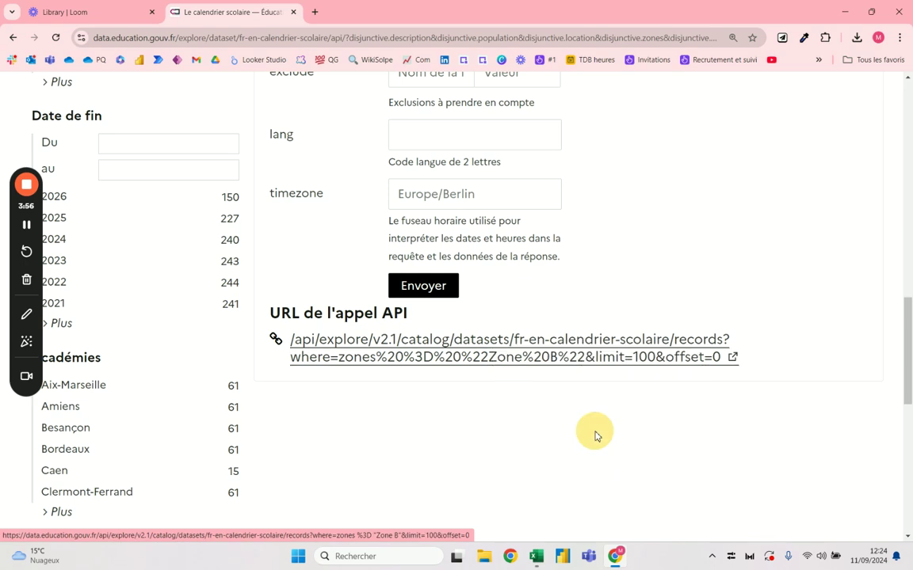
pyautogui.hotkey('alt', 'Tab')
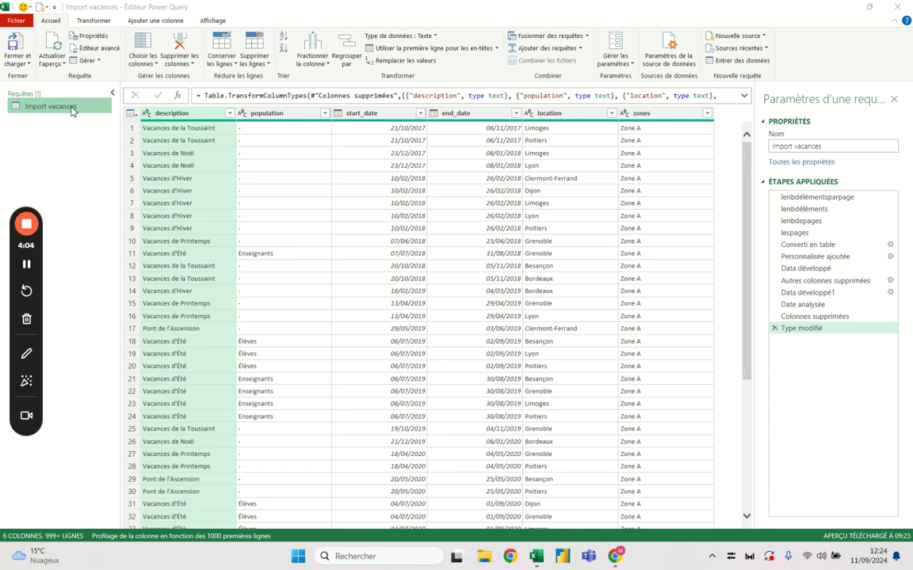
# - Add a blank query via Nouvelle source > Autres sources > Requête vide
pyautogui.click(759, 35)
pyautogui.moveTo(743, 74)
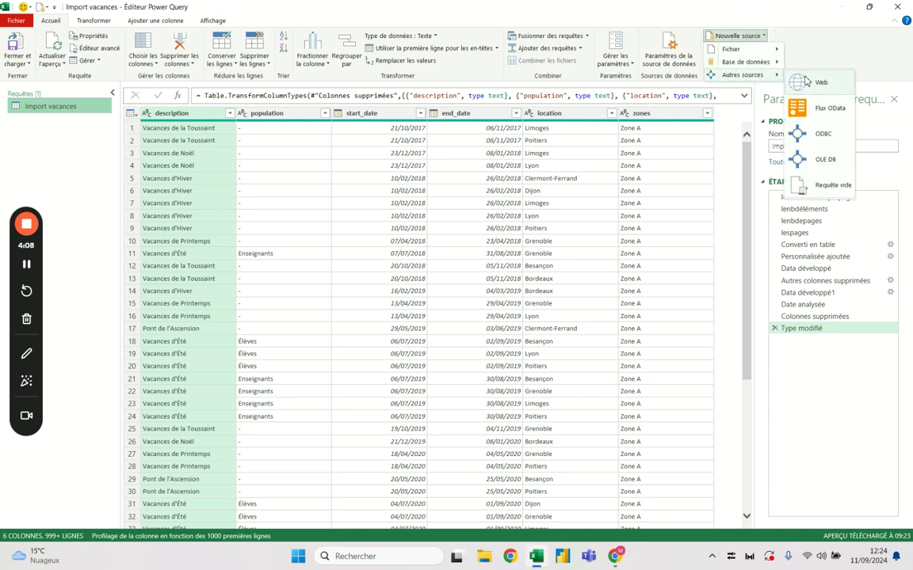
pyautogui.click(816, 183)
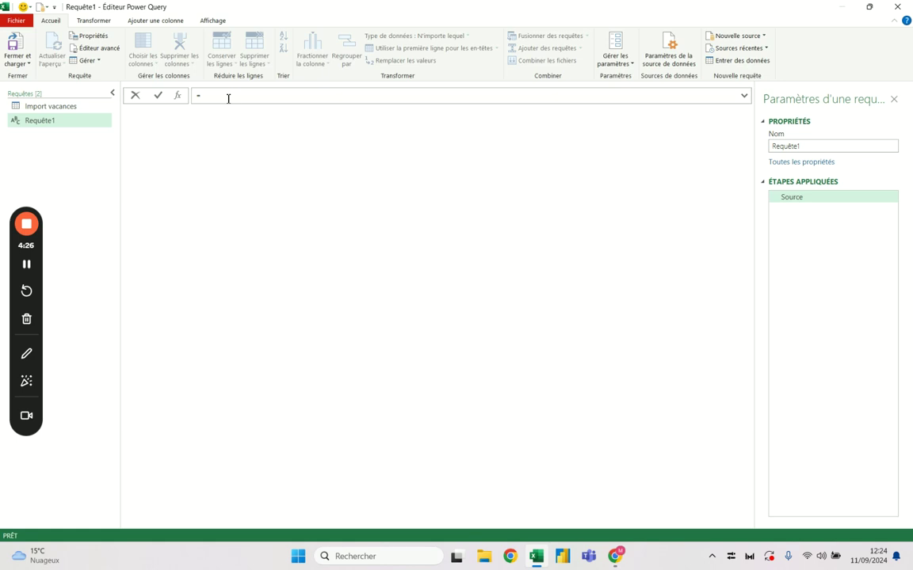
# - Make Requête1's formula Web.Contents on the pasted API URL, adding the missing opening quote
pyautogui.write('web')
pyautogui.click(261, 118)
pyautogui.write('(')
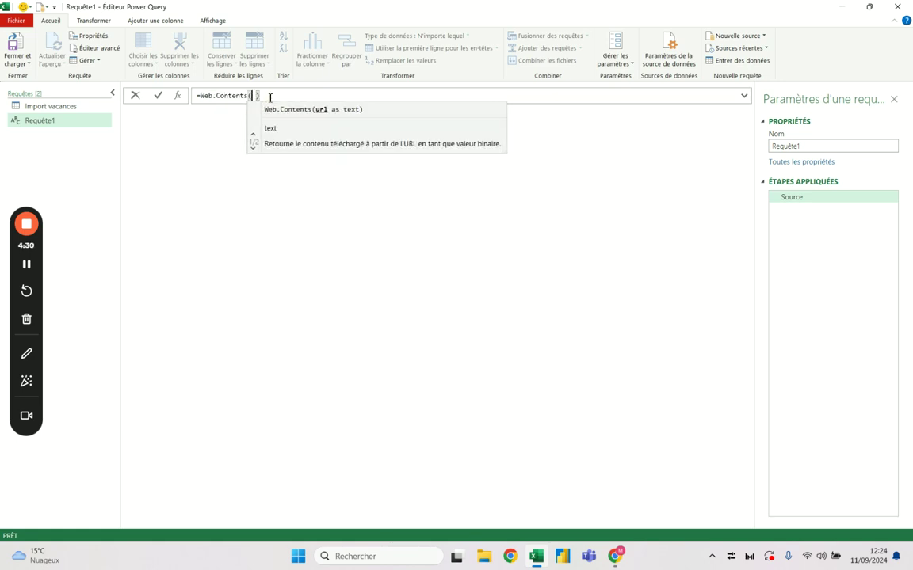
pyautogui.hotkey('ctrl', 'v')
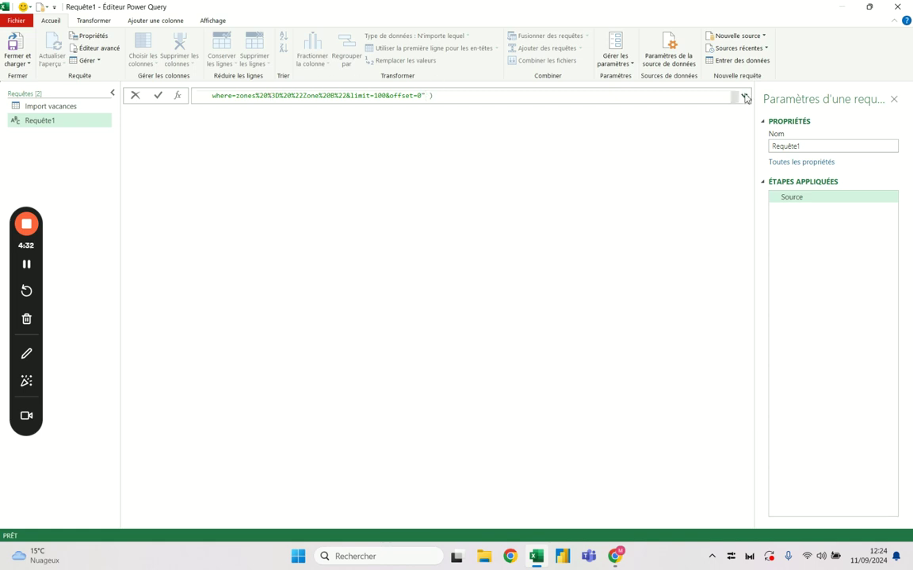
pyautogui.press('Return')
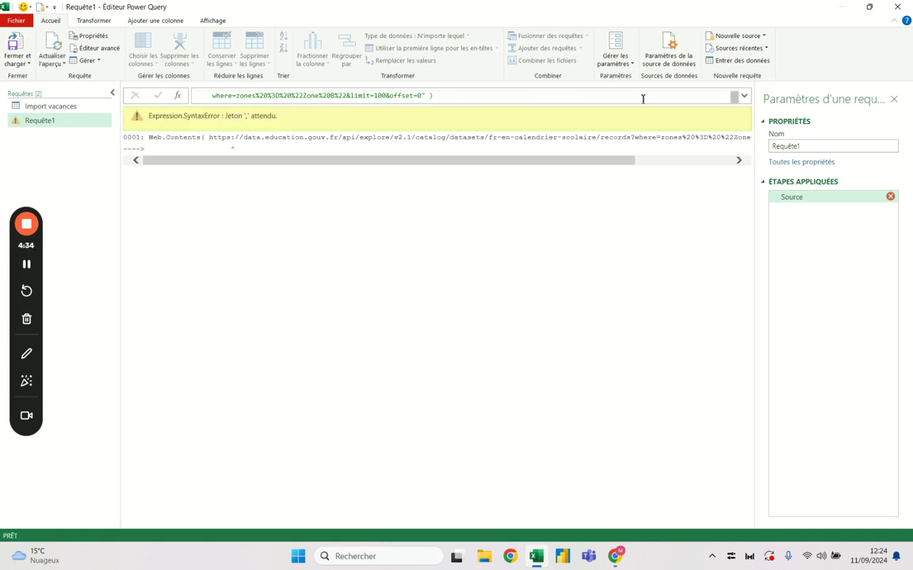
pyautogui.click(668, 96)
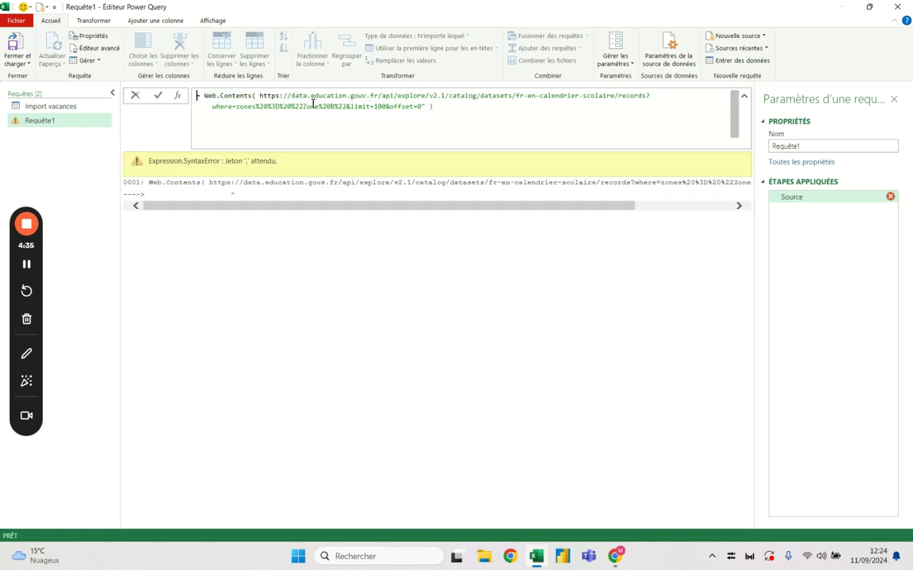
pyautogui.click(260, 96)
pyautogui.write('"')
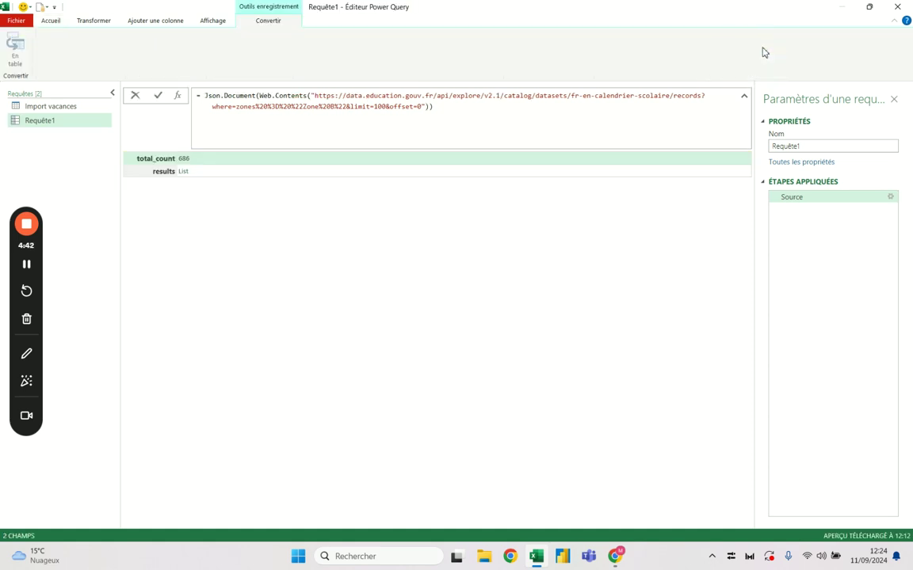
# - Commit the Json.Document formula and rename Requête1 to 'Import vacances 2'
pyautogui.click(158, 96)
pyautogui.doubleClick(55, 122)
pyautogui.write('Import')
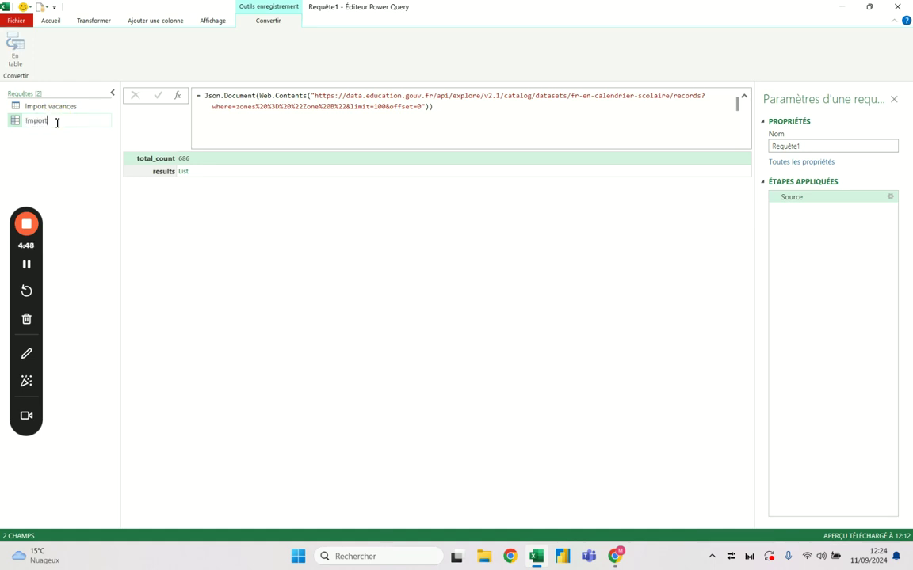
pyautogui.write('2')
pyautogui.press('Return')
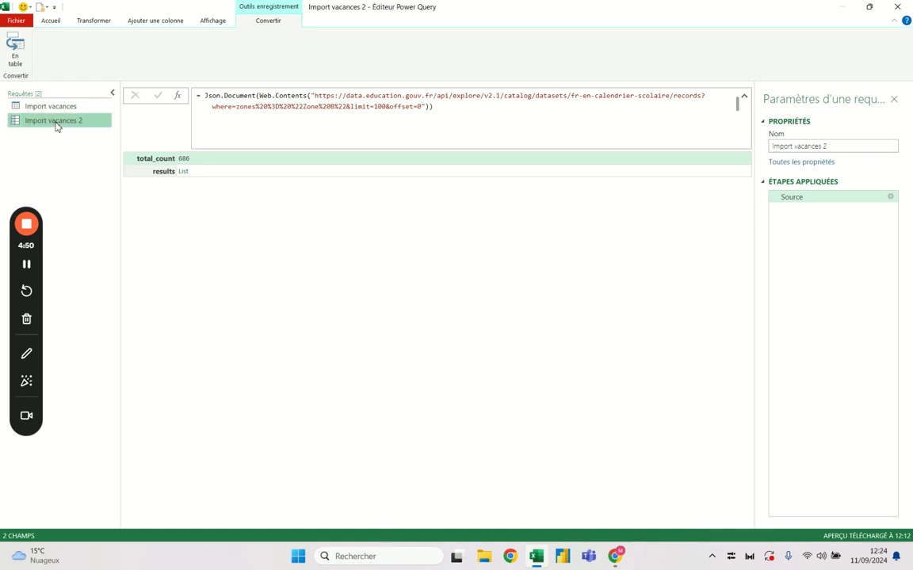
# - Rename the original Import vacances query to 'Import vacances 1'
pyautogui.rightClick(52, 106)
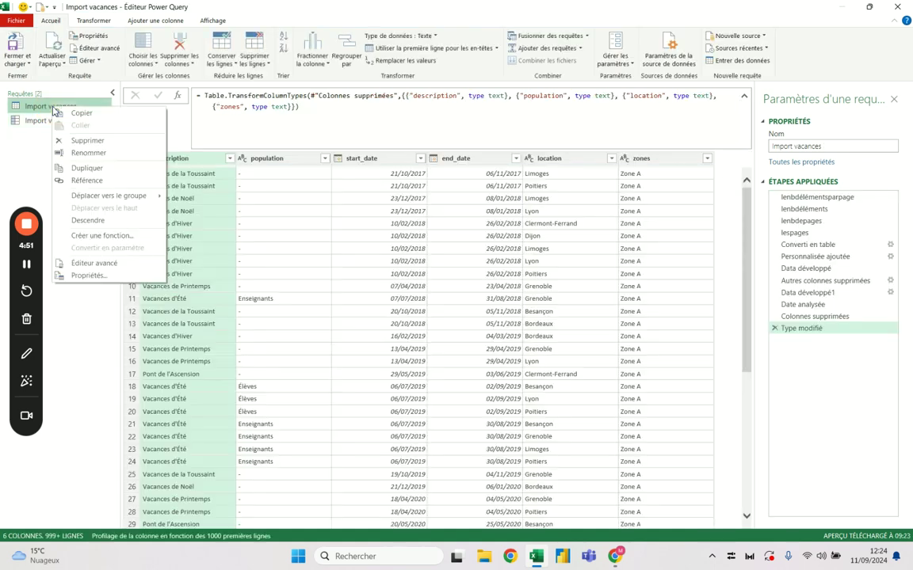
pyautogui.click(89, 153)
pyautogui.click(86, 99)
pyautogui.write('1')
pyautogui.press('Return')
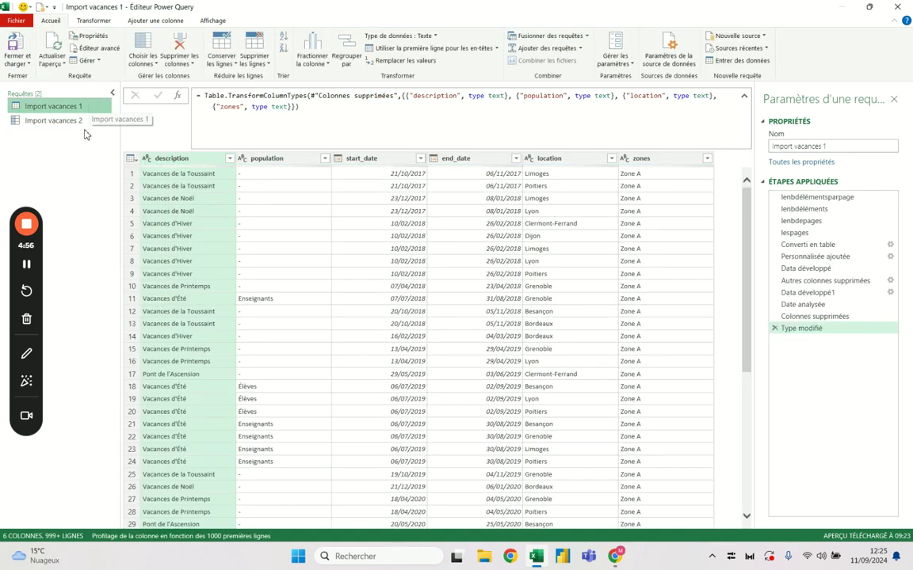
pyautogui.click(81, 120)
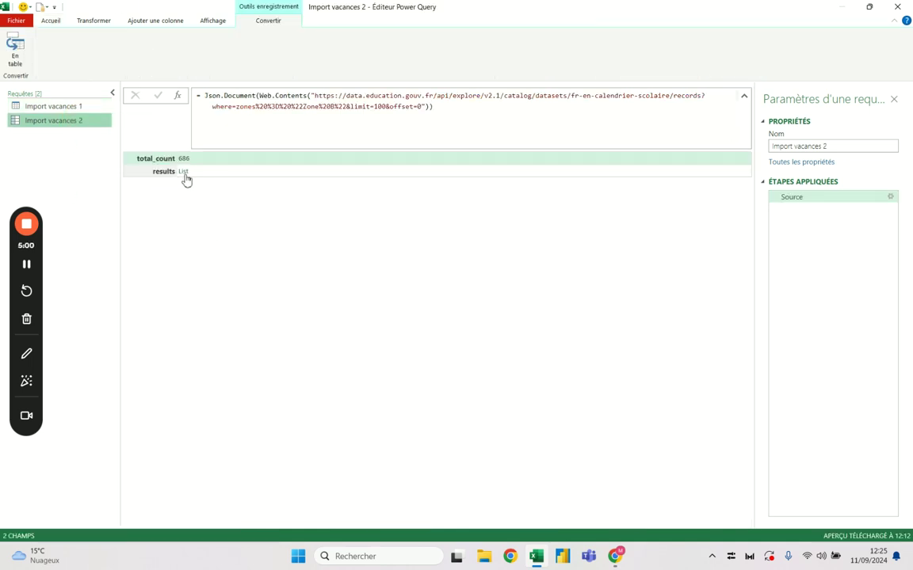
# - Preview the results list and a holiday record, remove the Navigation step, and leave the formula unchanged
pyautogui.click(184, 173)
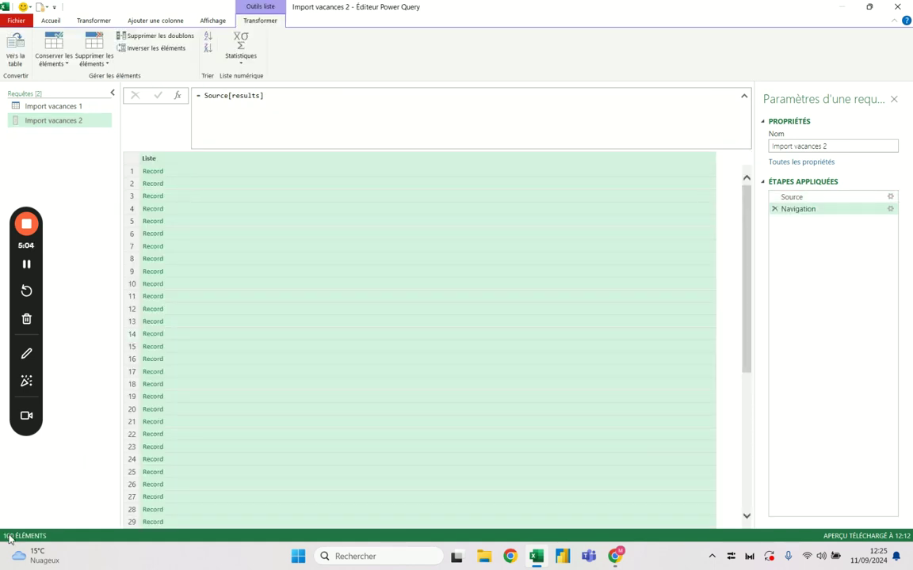
pyautogui.click(179, 172)
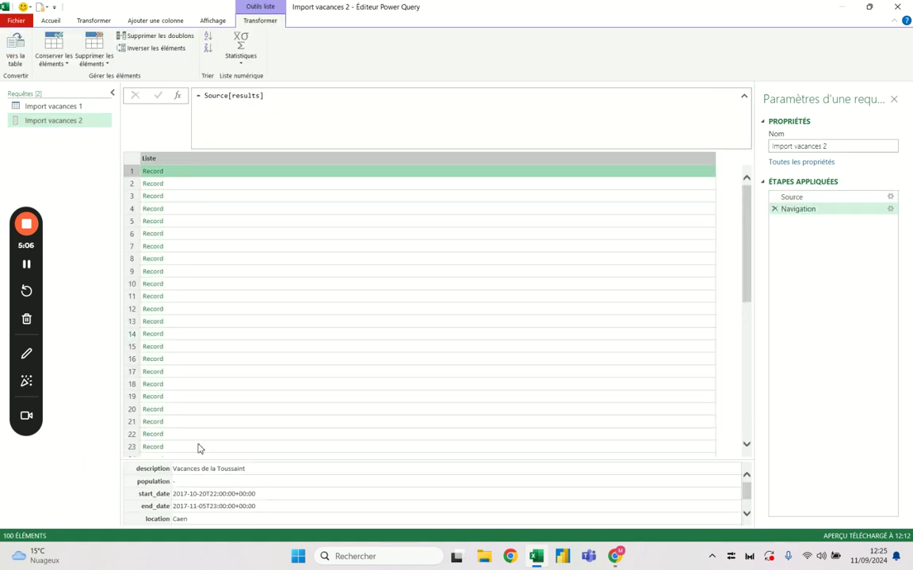
pyautogui.click(776, 210)
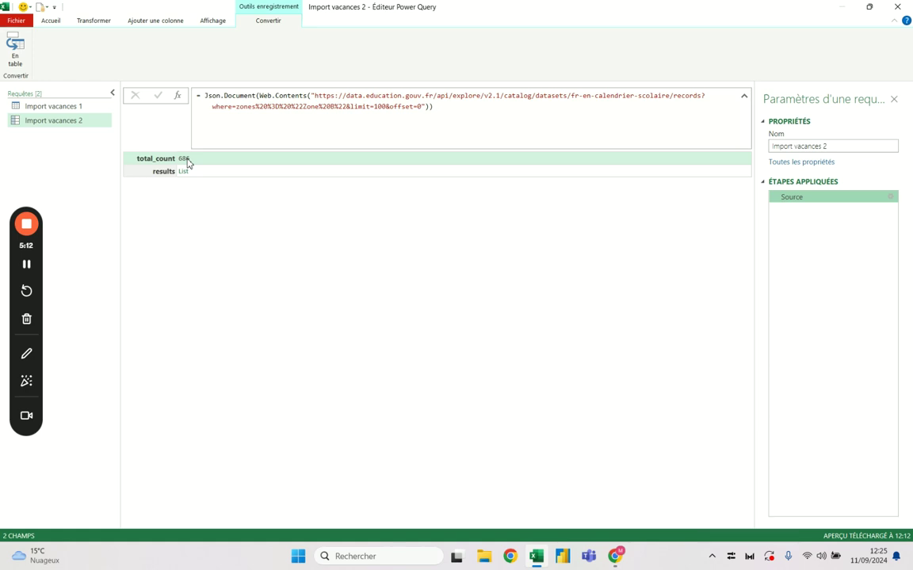
pyautogui.click(269, 96)
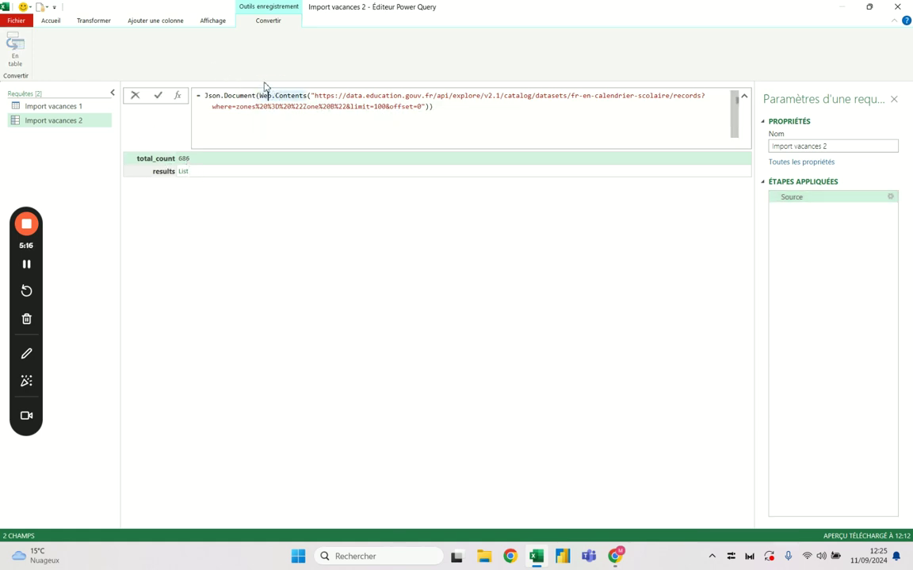
pyautogui.moveTo(229, 96)
pyautogui.moveTo(255, 95); pyautogui.dragTo(203, 95)
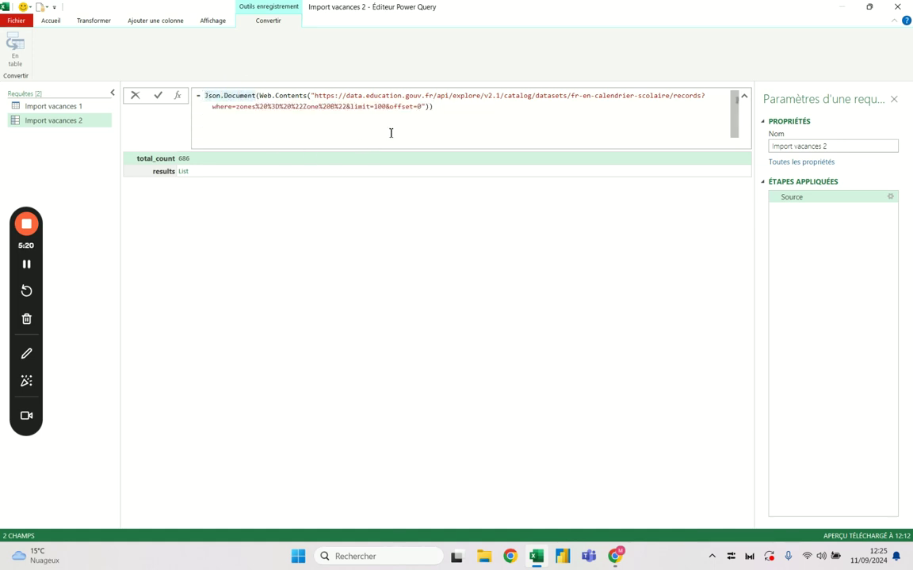
pyautogui.click(469, 107)
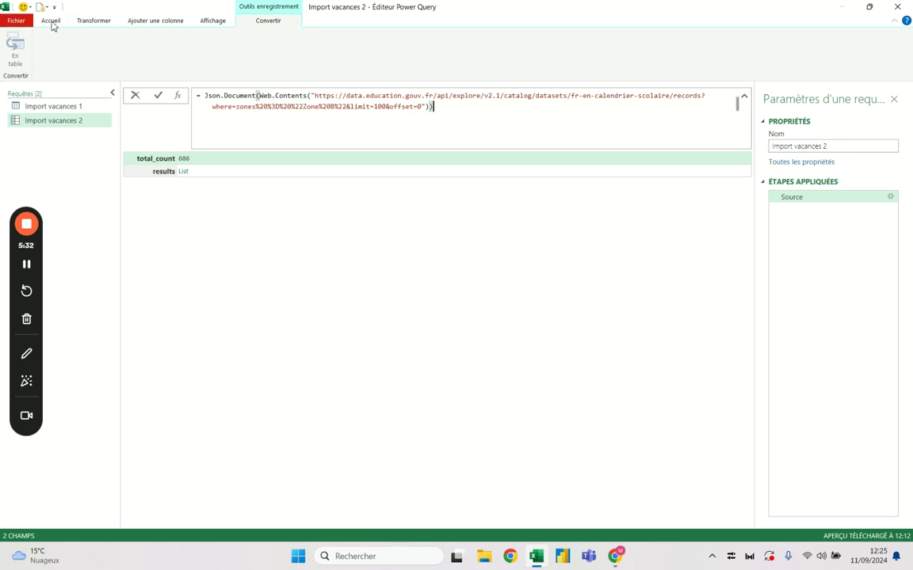
pyautogui.click(186, 179)
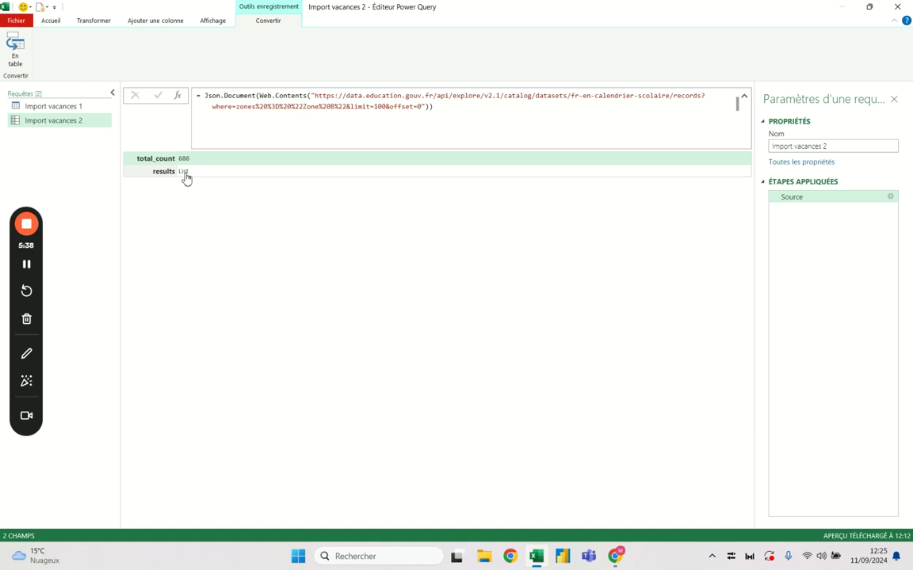
# - Convert the results list to a table, expand it without zones and annee_scolaire, then undo the prefixed expansion
pyautogui.click(185, 175)
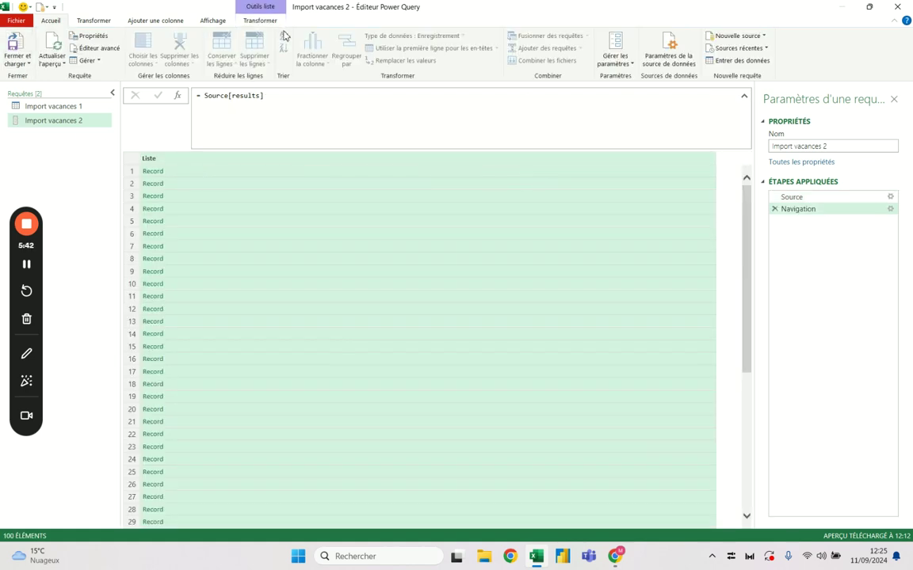
pyautogui.click(260, 21)
pyautogui.click(14, 44)
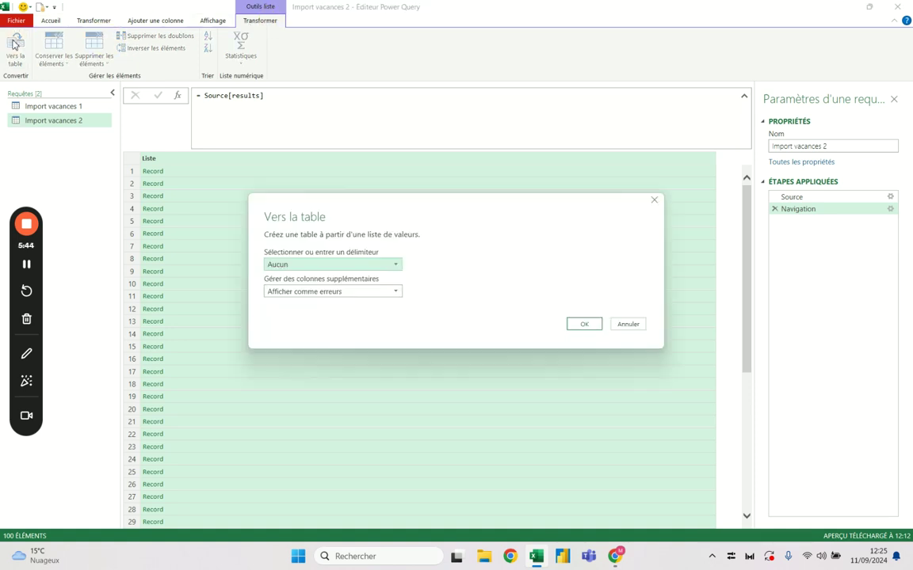
pyautogui.click(593, 323)
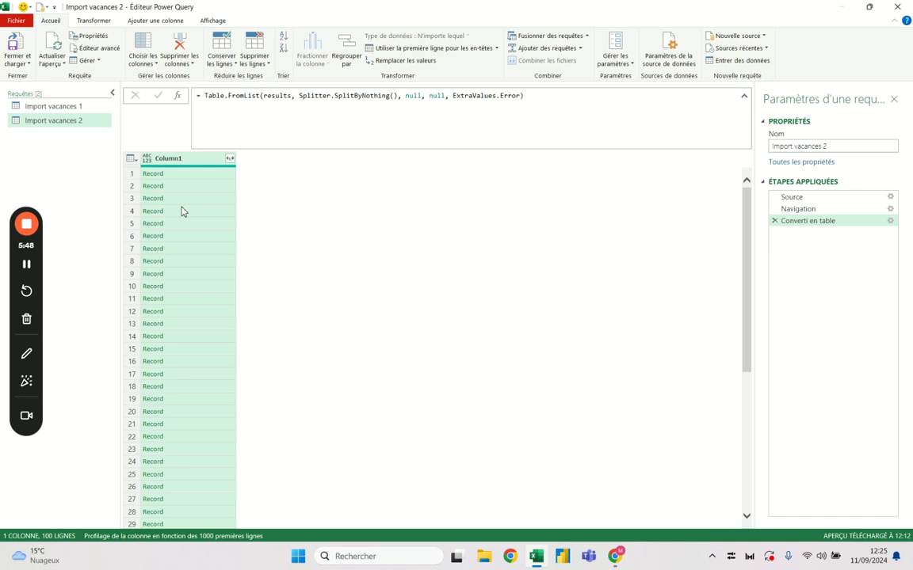
pyautogui.click(230, 161)
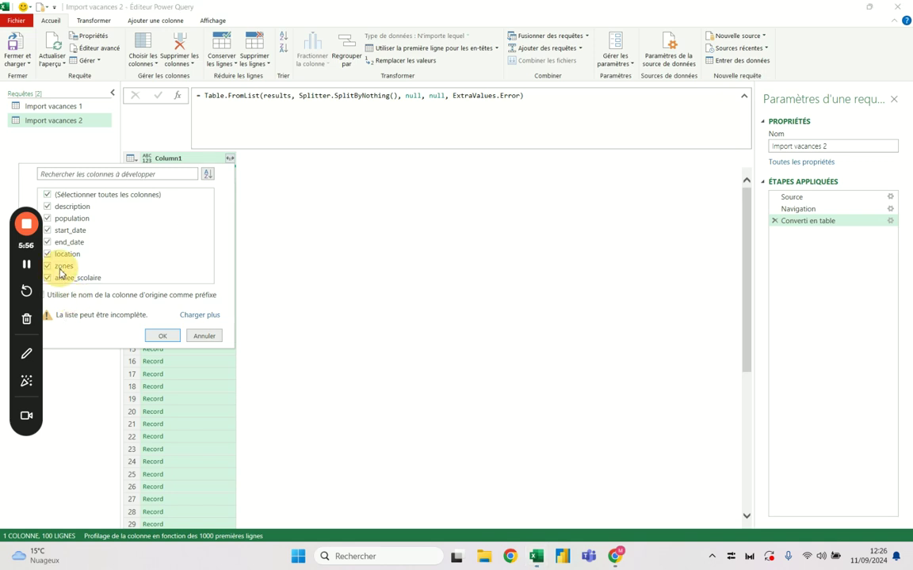
pyautogui.click(49, 267)
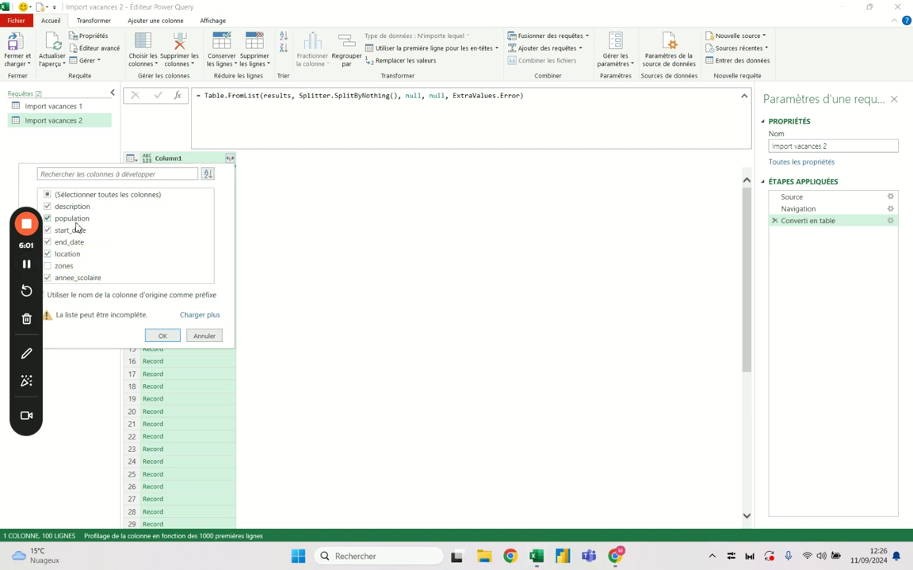
pyautogui.click(72, 279)
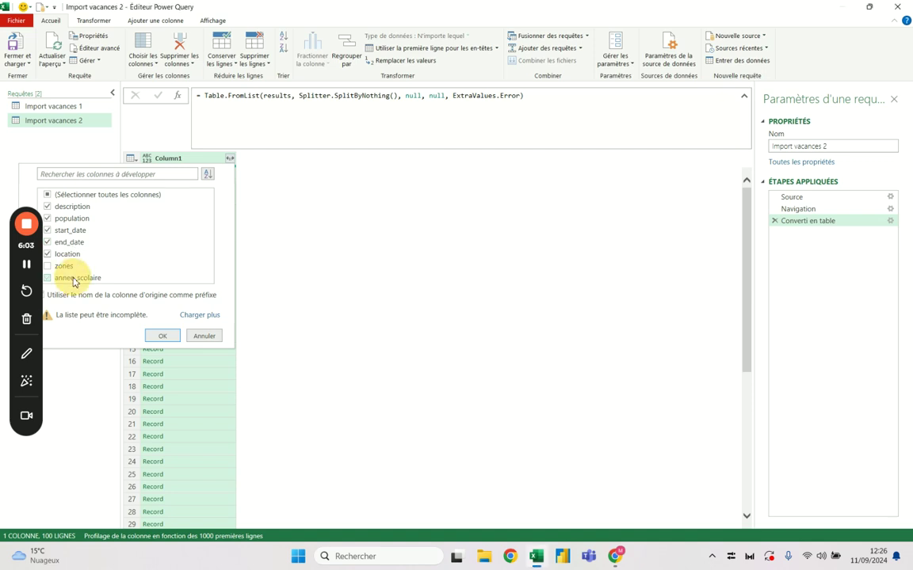
pyautogui.click(162, 336)
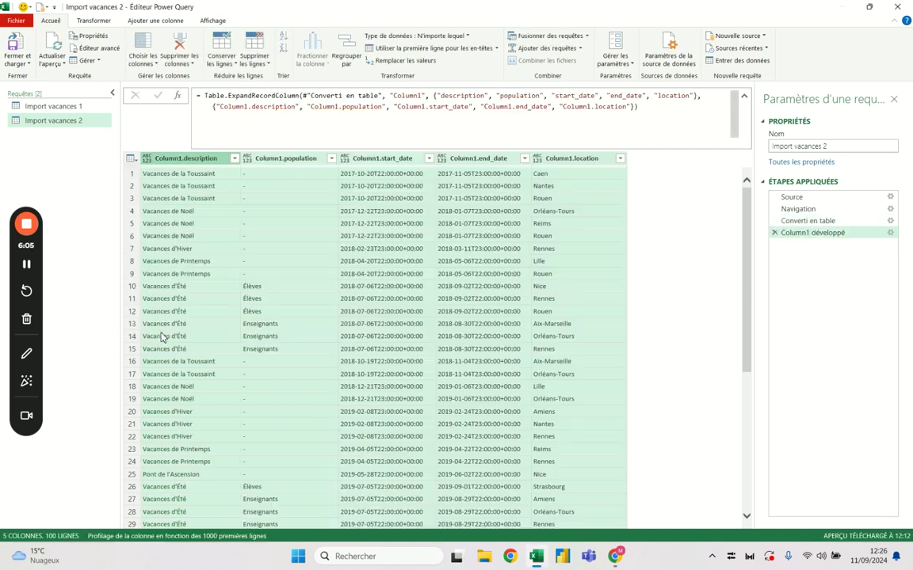
pyautogui.click(402, 161)
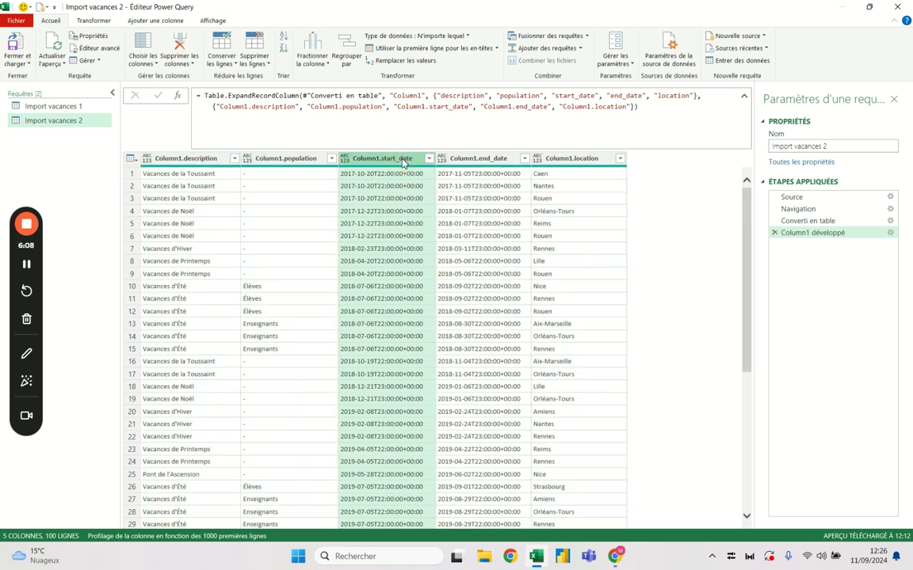
pyautogui.click(775, 234)
# - Re-expand Column1 without the Column1 prefix, excluding zones and annee_scolaire
pyautogui.click(230, 160)
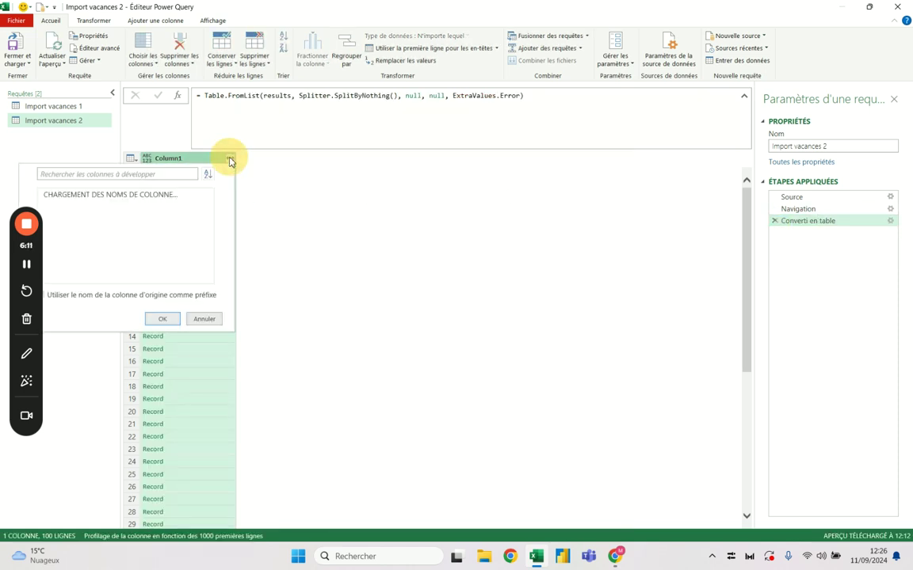
pyautogui.moveTo(36, 222); pyautogui.dragTo(29, 408)
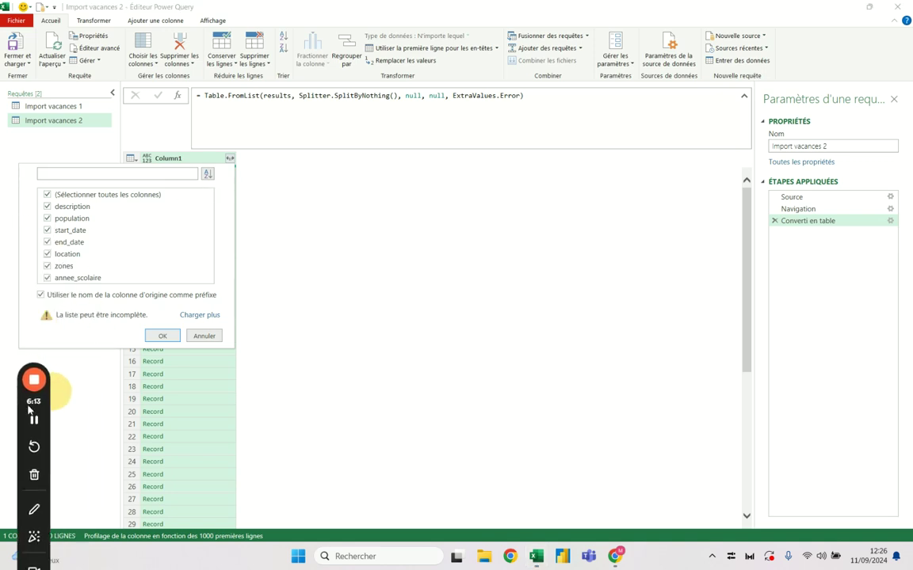
pyautogui.click(41, 296)
pyautogui.click(47, 266)
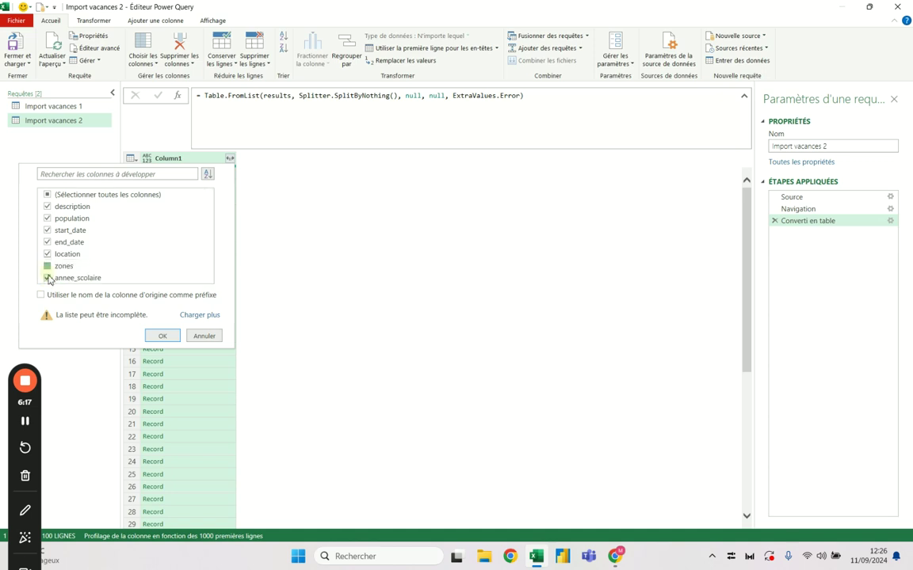
pyautogui.click(48, 279)
pyautogui.click(160, 336)
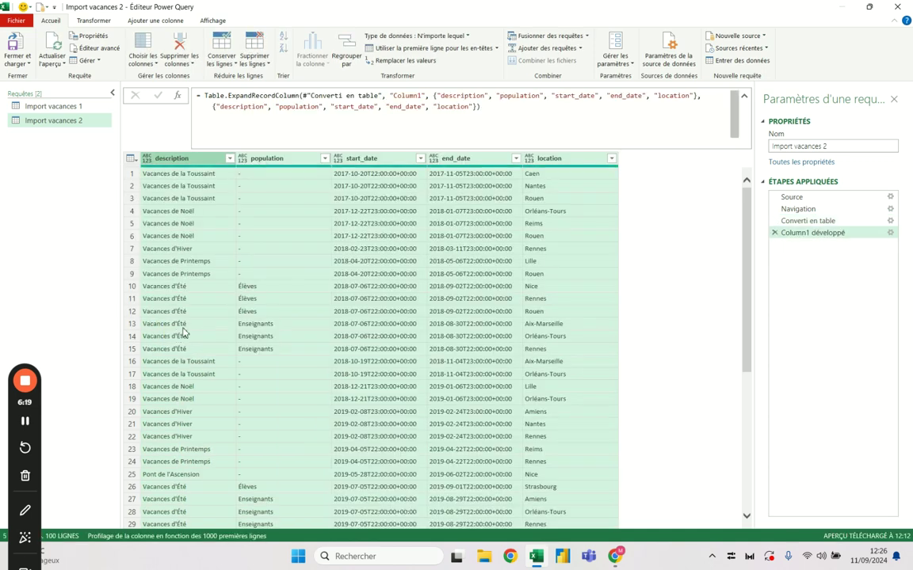
pyautogui.click(208, 164)
pyautogui.keyDown('shift'); pyautogui.click(261, 158); pyautogui.keyUp('shift')
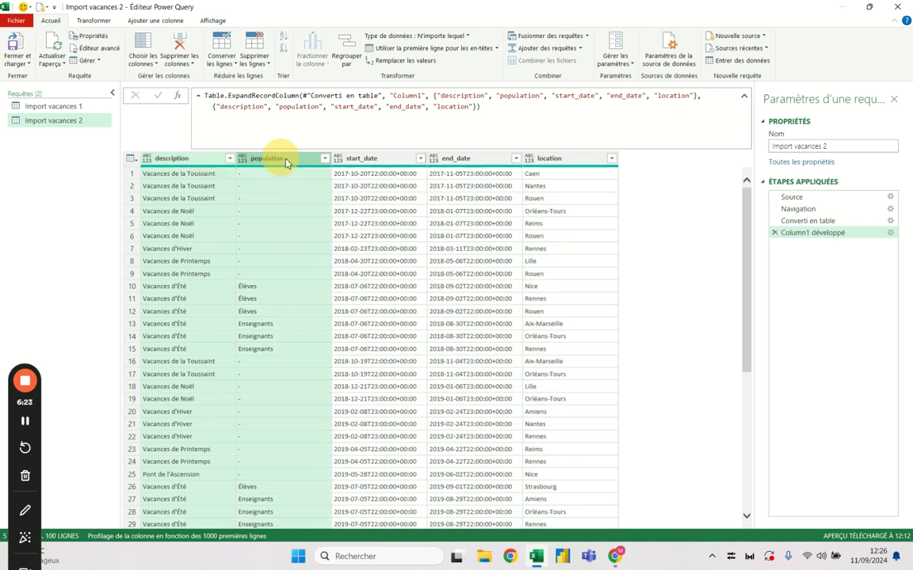
# - Set all five columns, description through location, to the Texte data type
pyautogui.keyDown('shift'); pyautogui.click(561, 161); pyautogui.keyUp('shift')
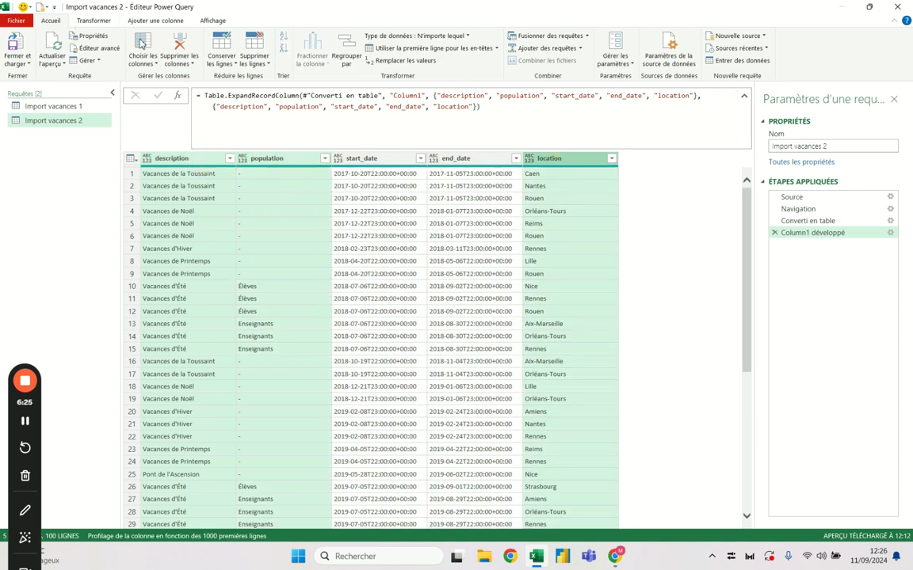
pyautogui.click(94, 21)
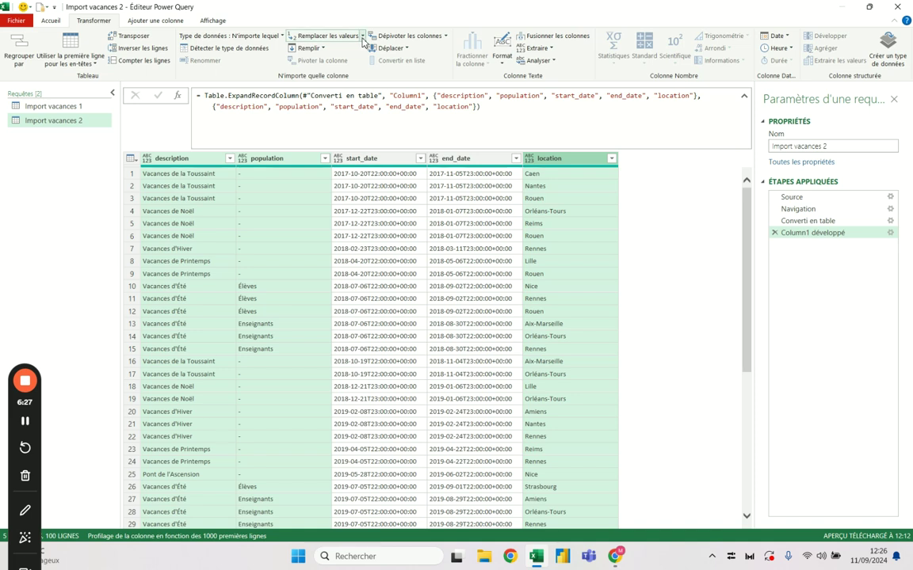
pyautogui.click(273, 36)
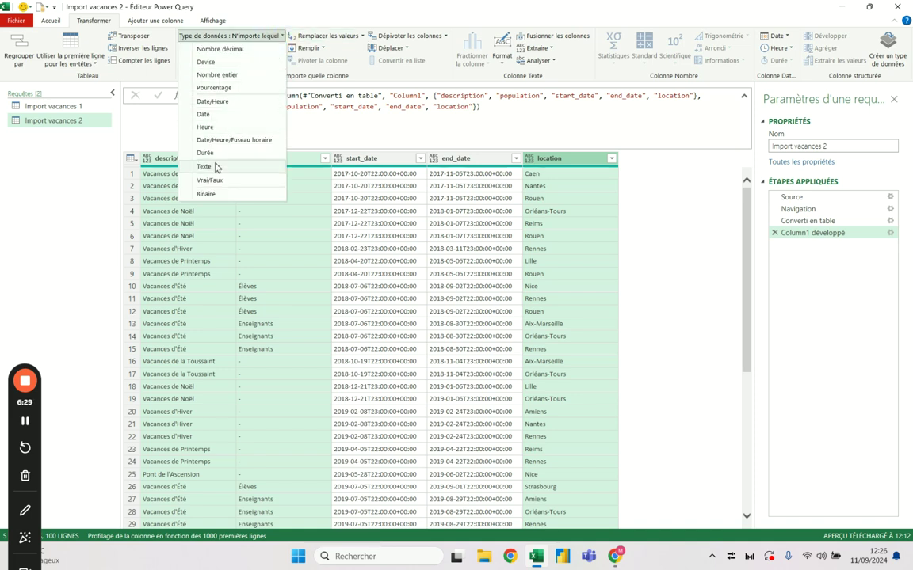
pyautogui.click(216, 166)
# - Parse start_date and end_date as dates with Date > Analyser
pyautogui.click(372, 158)
pyautogui.keyDown('ctrl'); pyautogui.click(460, 158); pyautogui.keyUp('ctrl')
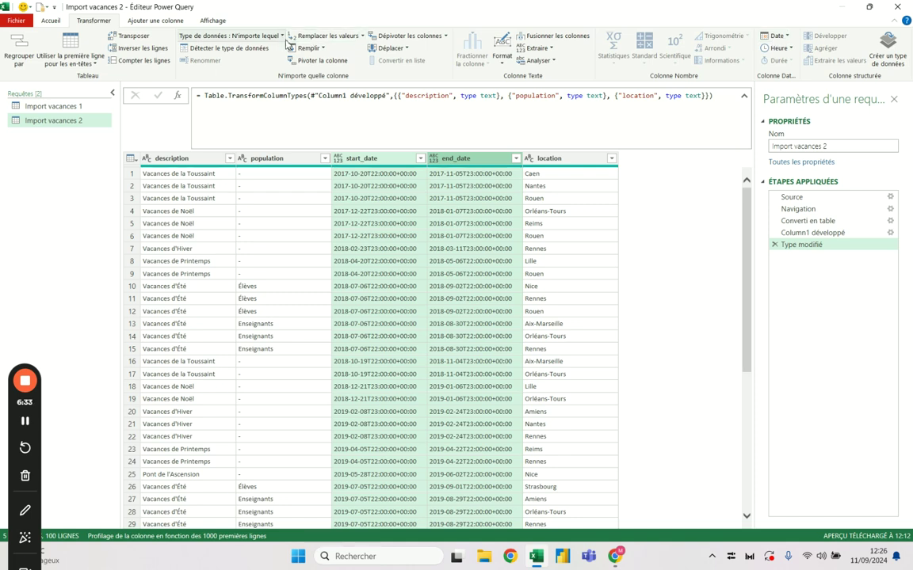
pyautogui.click(776, 35)
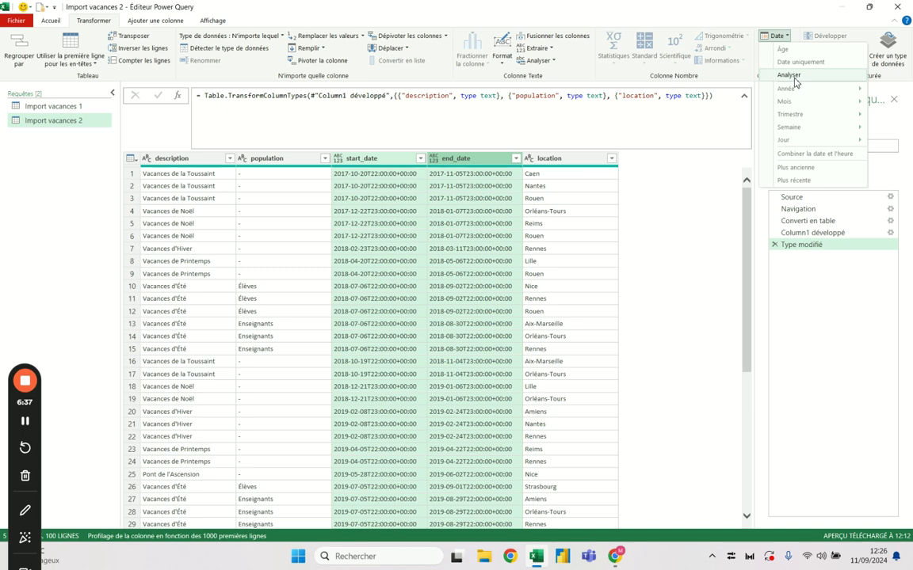
pyautogui.click(789, 75)
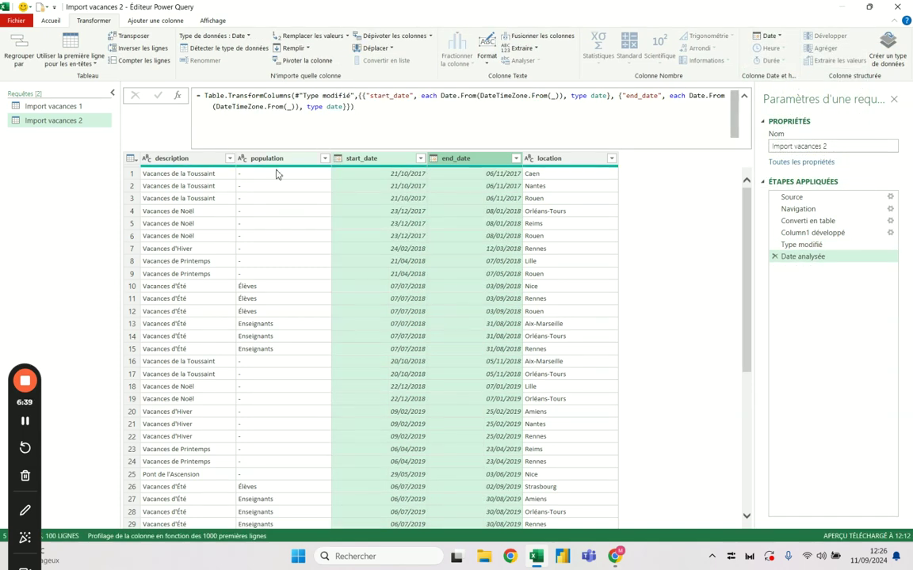
pyautogui.click(176, 160)
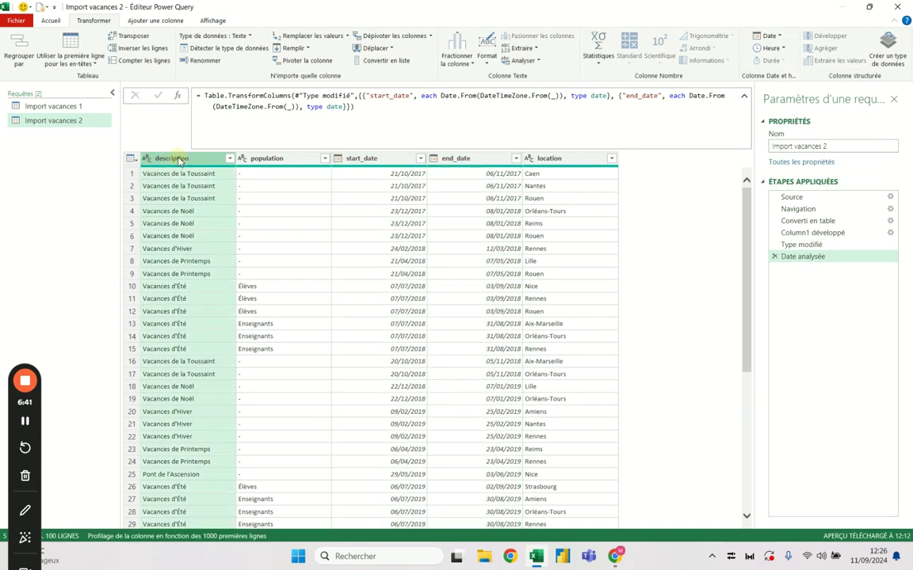
# - Rename the description column to Vacances
pyautogui.doubleClick(179, 159)
pyautogui.write('Type')
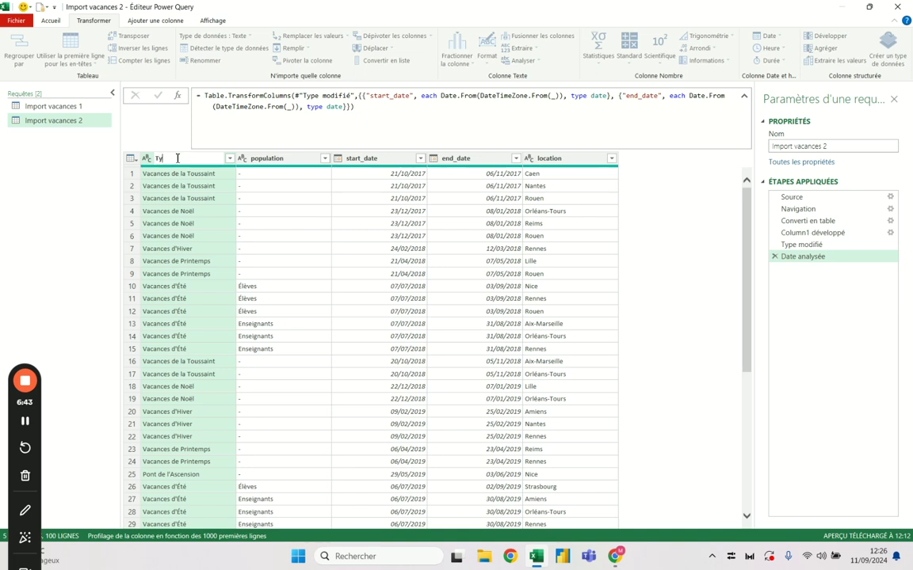
pyautogui.press('Return')
pyautogui.doubleClick(182, 161)
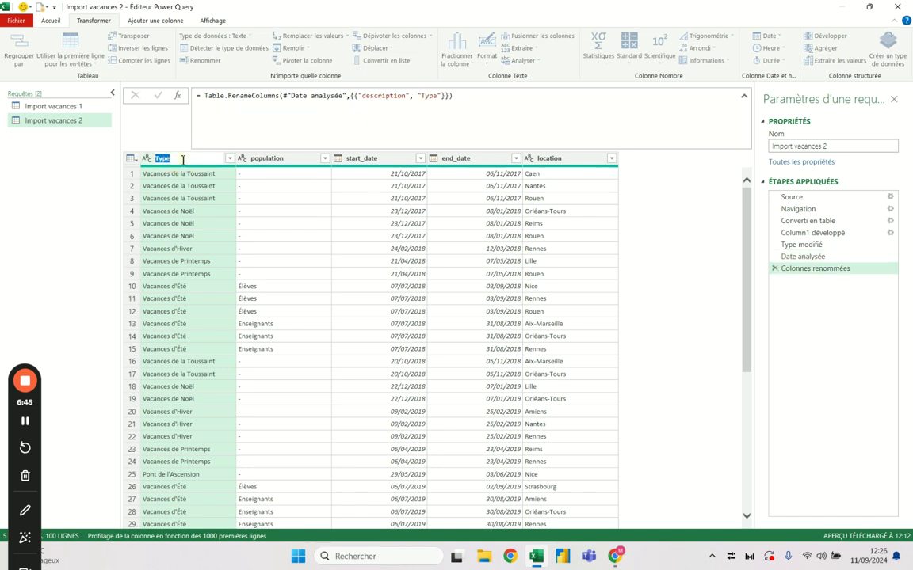
pyautogui.write('Vacances')
pyautogui.press('Return')
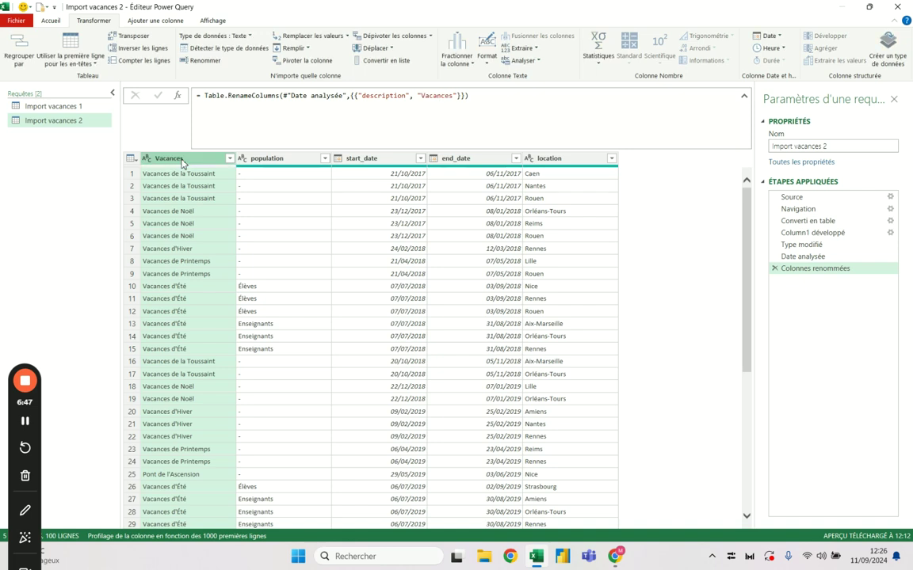
# - Rename start_date to Début and end_date to Fin
pyautogui.click(303, 162)
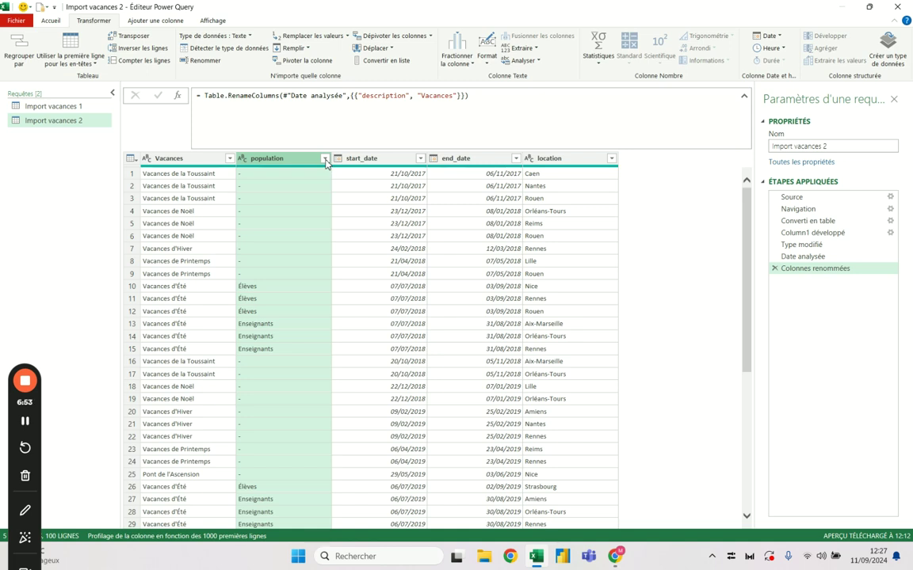
pyautogui.click(386, 158)
pyautogui.doubleClick(386, 158)
pyautogui.write('D')
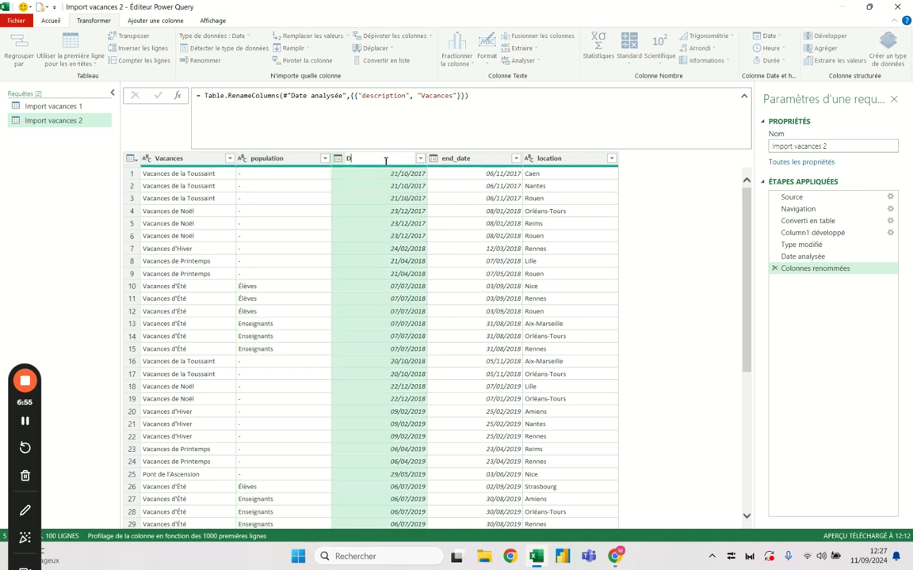
pyautogui.write('ébut')
pyautogui.press('Return')
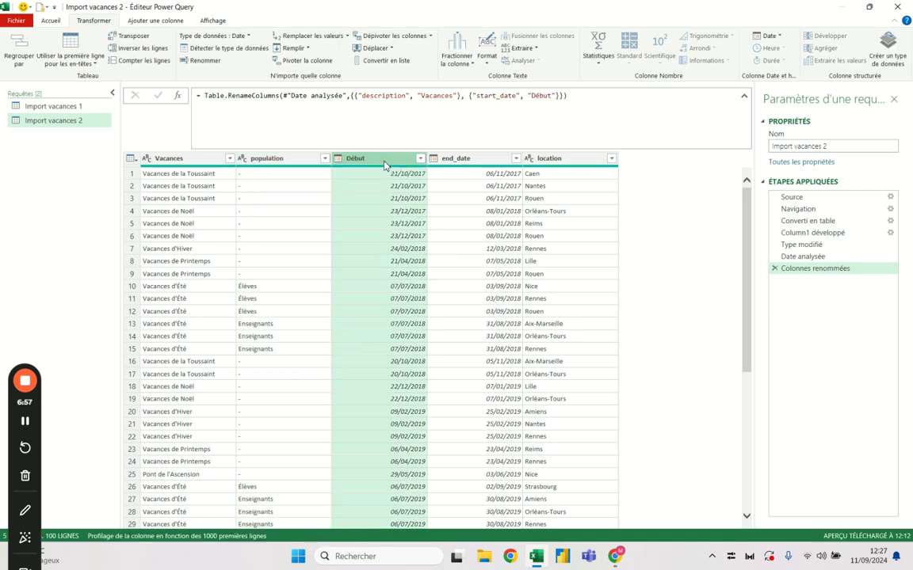
pyautogui.doubleClick(485, 157)
pyautogui.write('Fin')
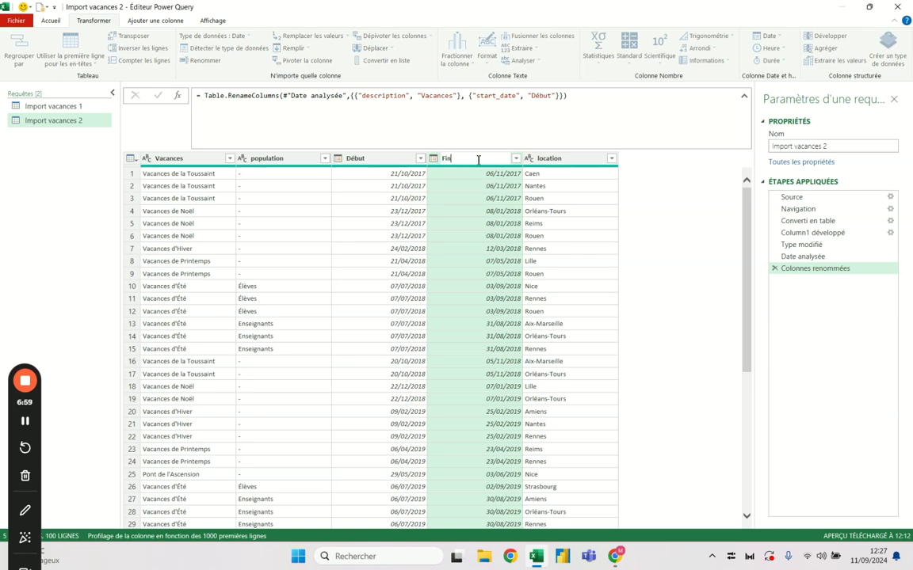
pyautogui.press('Return')
# - Rename location to Préfecture, then check the Enseignants value in row 14
pyautogui.click(558, 157)
pyautogui.doubleClick(562, 158)
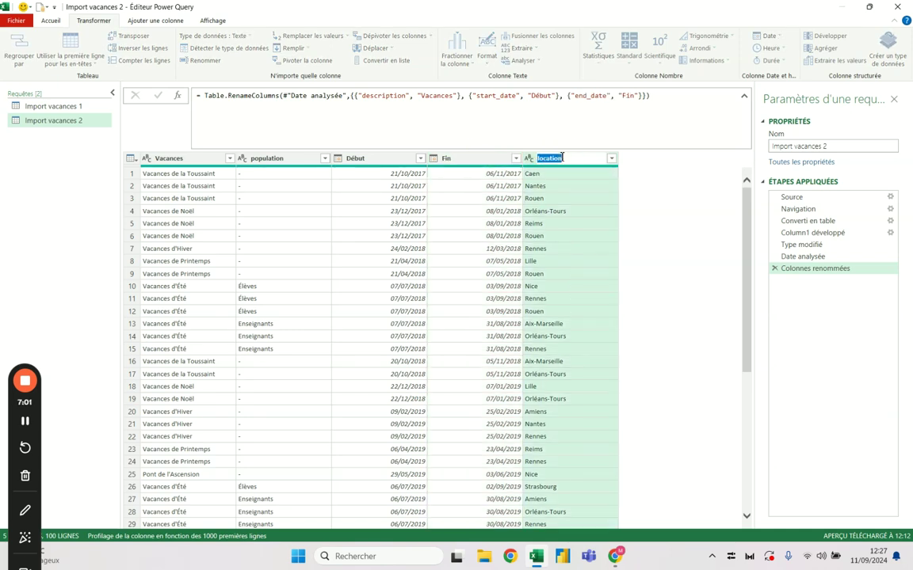
pyautogui.write('V')
pyautogui.write('tures')
pyautogui.press('Return')
pyautogui.click(274, 161)
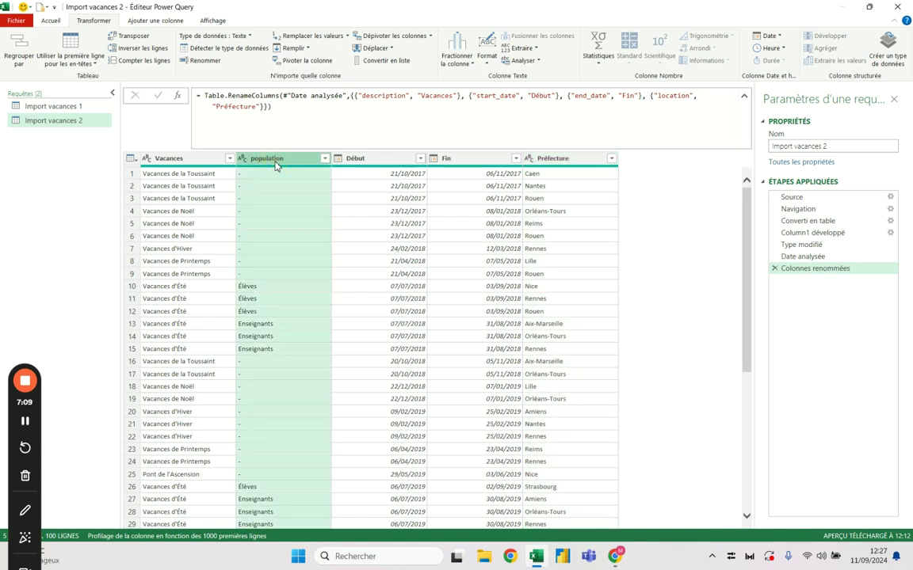
pyautogui.click(263, 334)
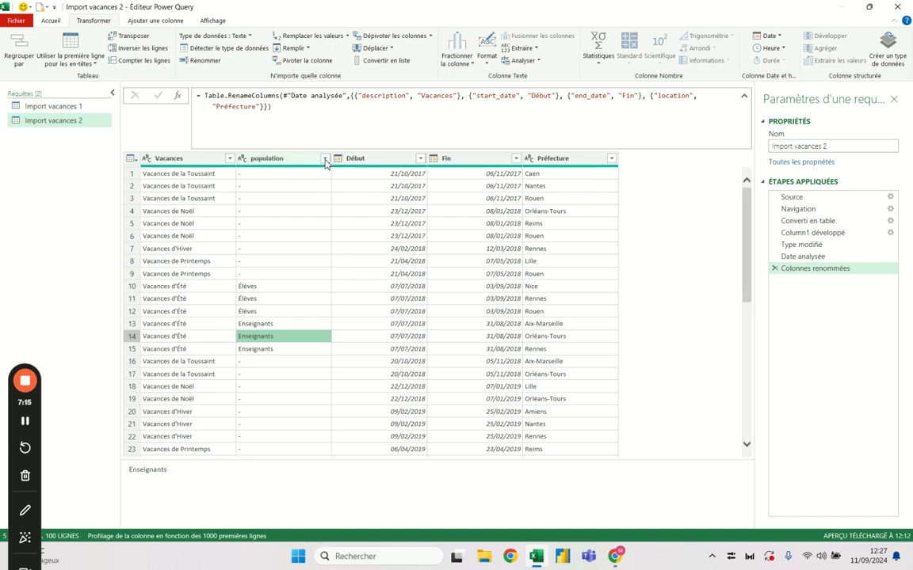
# - Filter the population column to exclude Enseignants rows
pyautogui.click(325, 160)
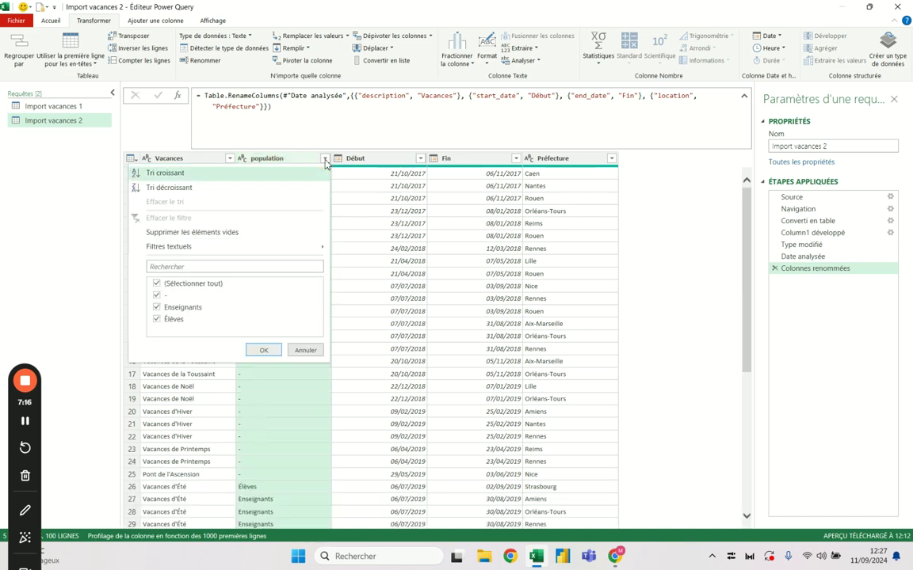
pyautogui.click(171, 309)
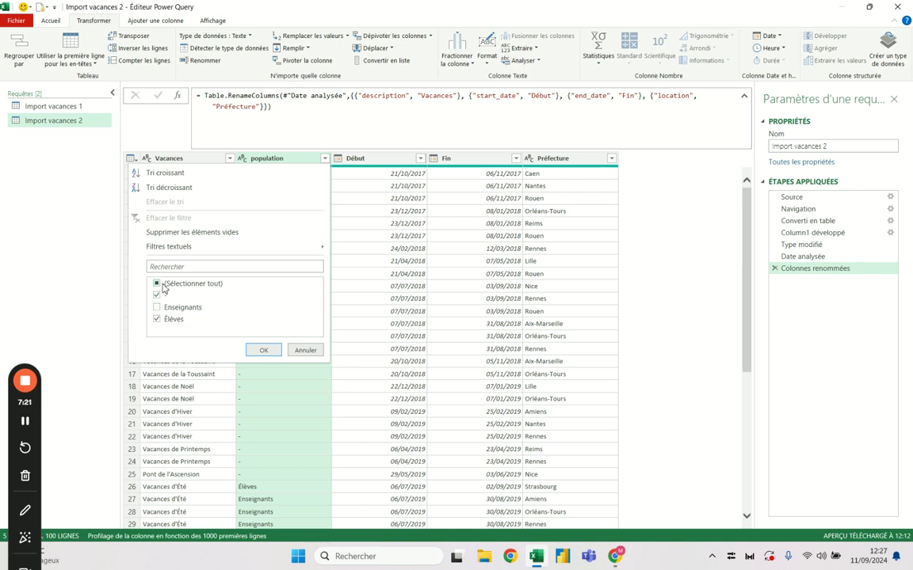
pyautogui.click(264, 351)
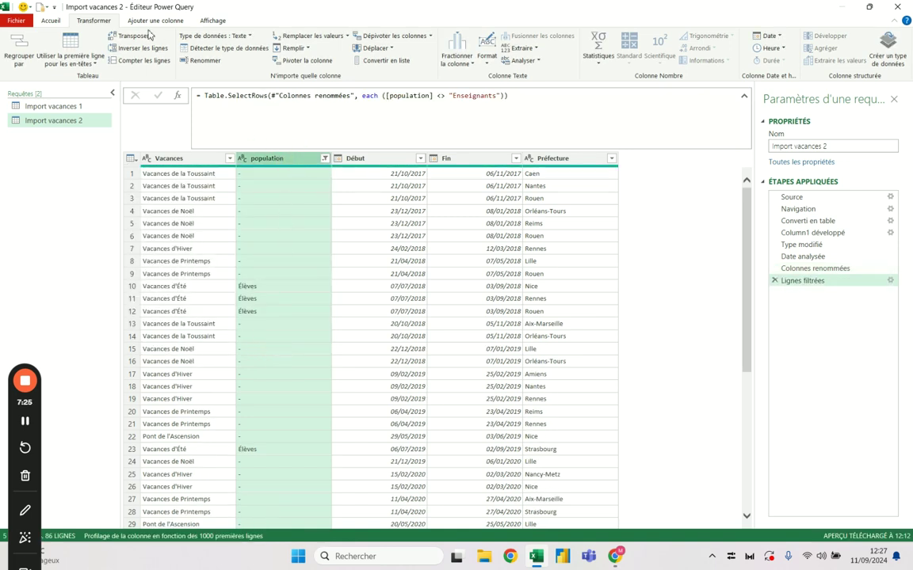
# - Remove the population column, leaving 4 columns and 86 rows
pyautogui.click(48, 21)
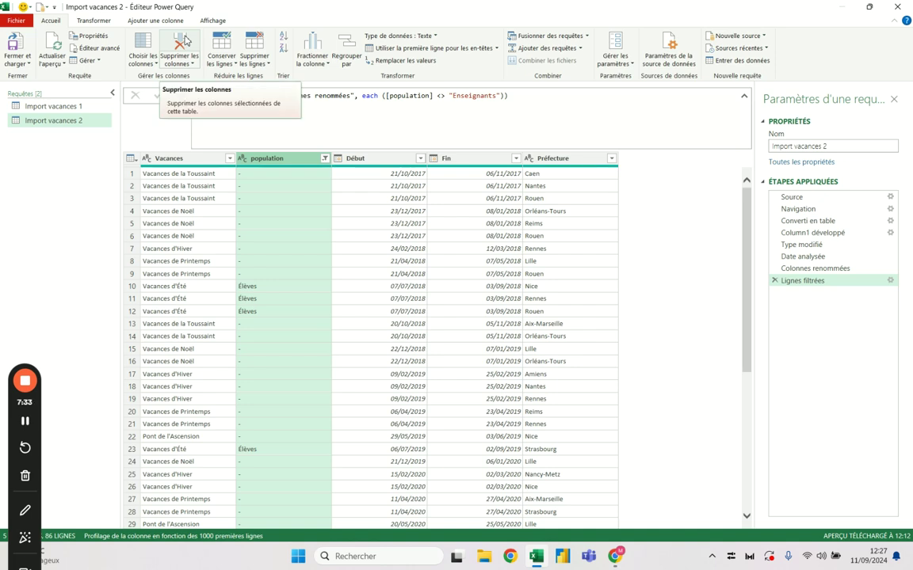
pyautogui.click(189, 44)
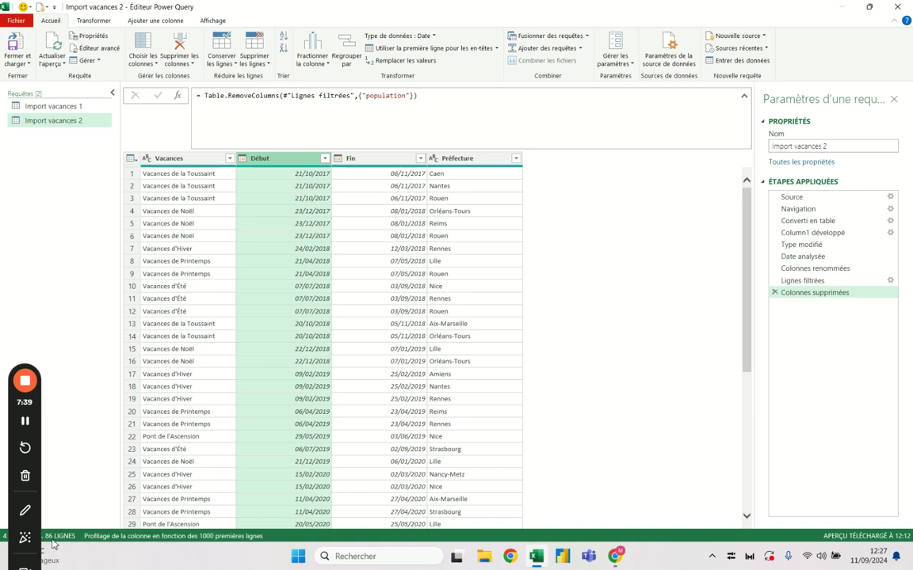
pyautogui.moveTo(37, 363); pyautogui.dragTo(55, 317)
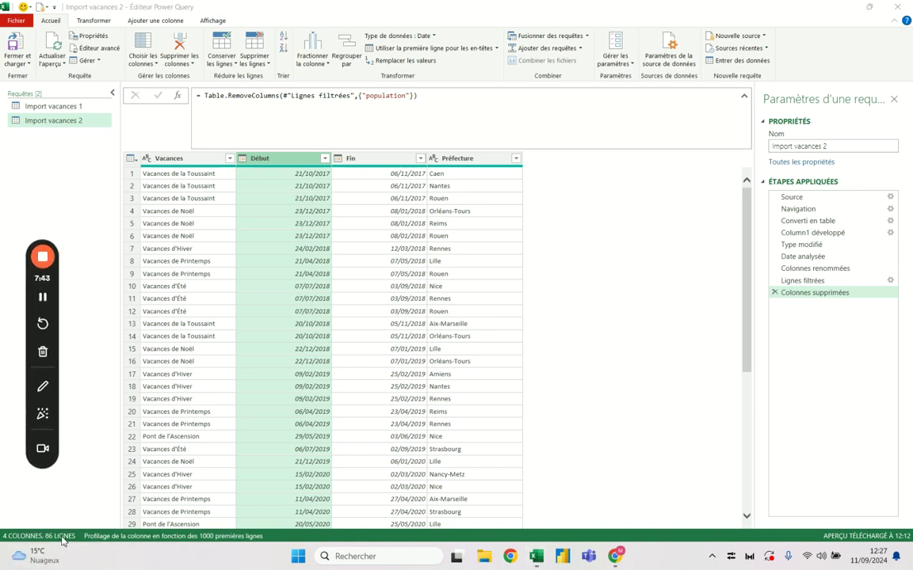
# - Preview Lignes filtrées, return to Colonnes supprimées, and open the Advanced Editor
pyautogui.click(802, 280)
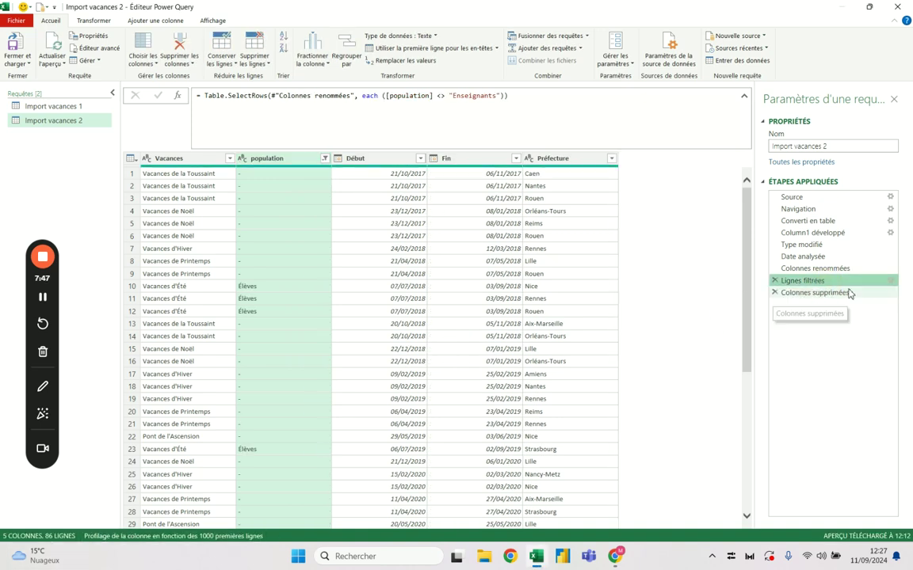
pyautogui.click(824, 292)
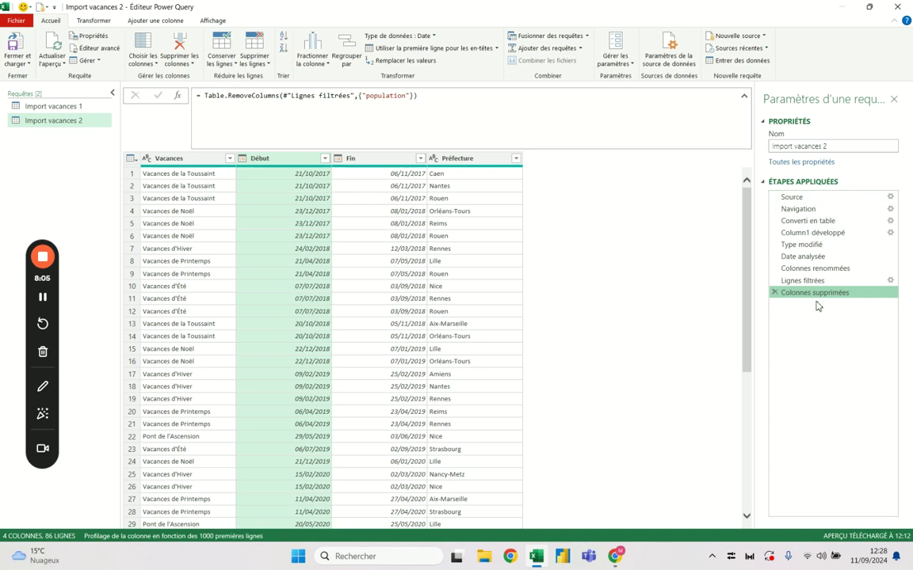
pyautogui.click(93, 48)
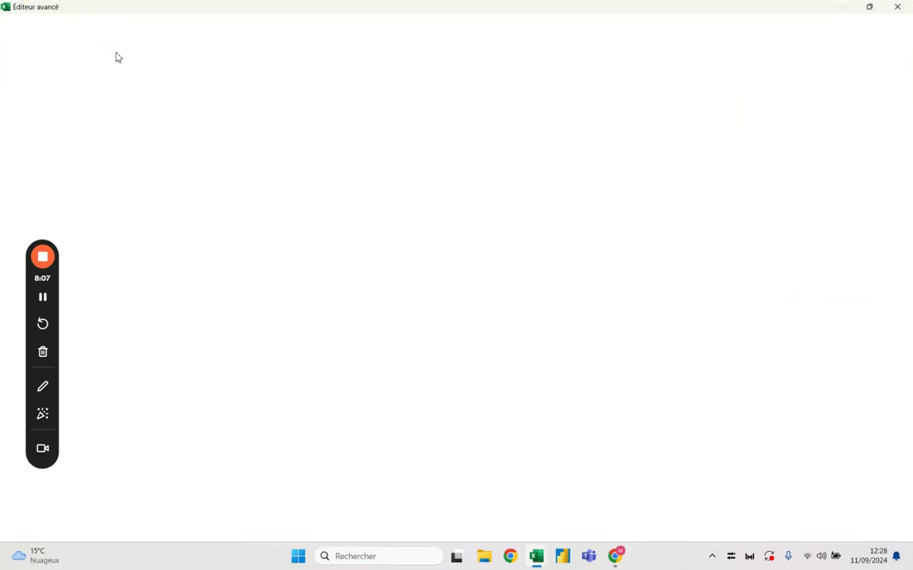
pyautogui.click(247, 76)
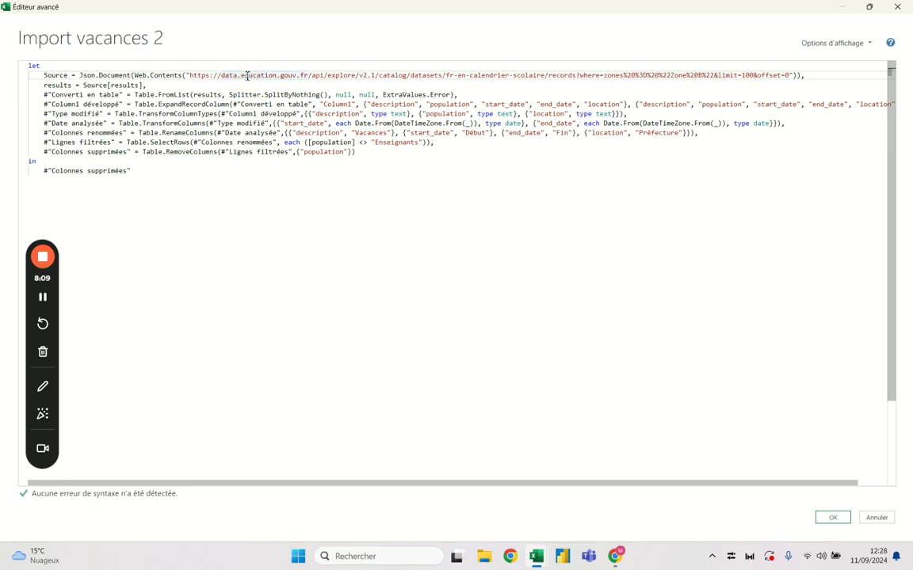
pyautogui.moveTo(245, 95); pyautogui.dragTo(287, 151)
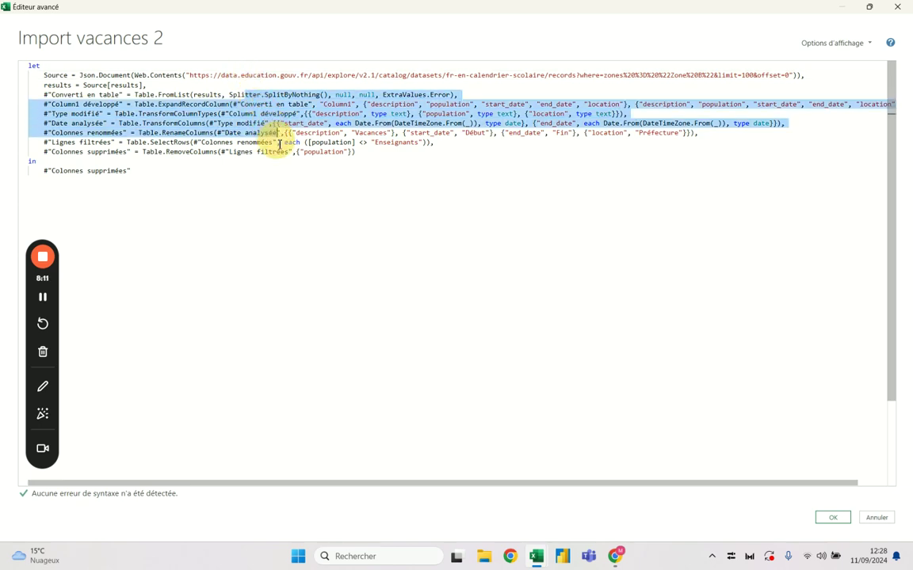
pyautogui.click(382, 151)
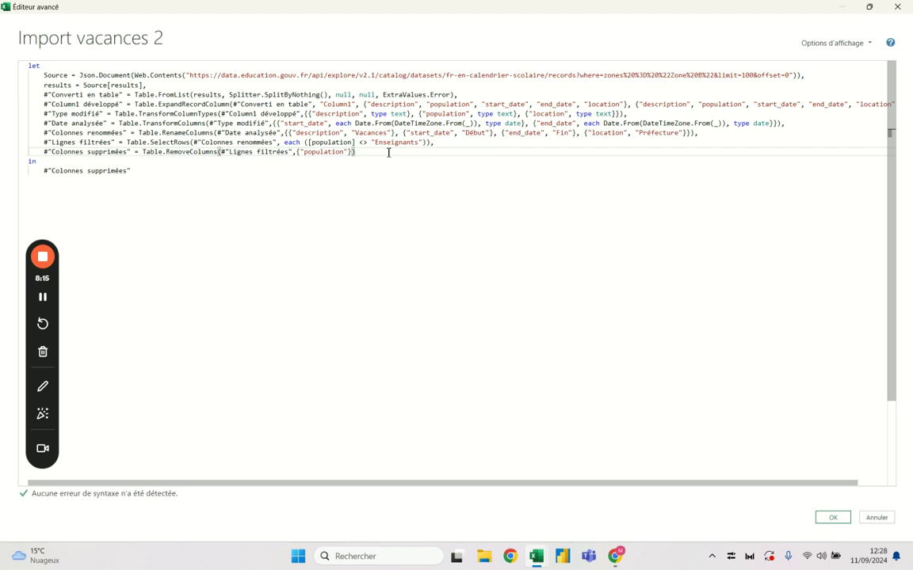
pyautogui.click(897, 7)
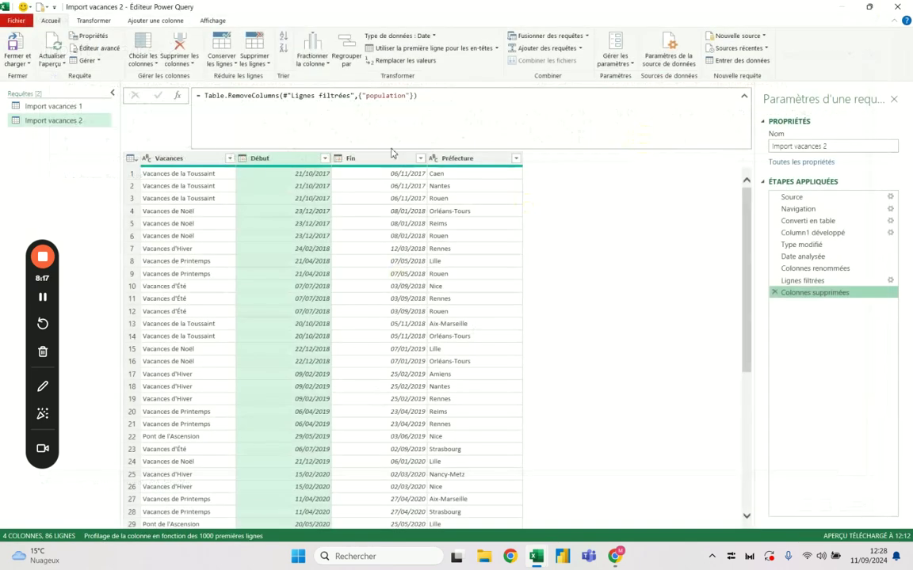
pyautogui.click(804, 200)
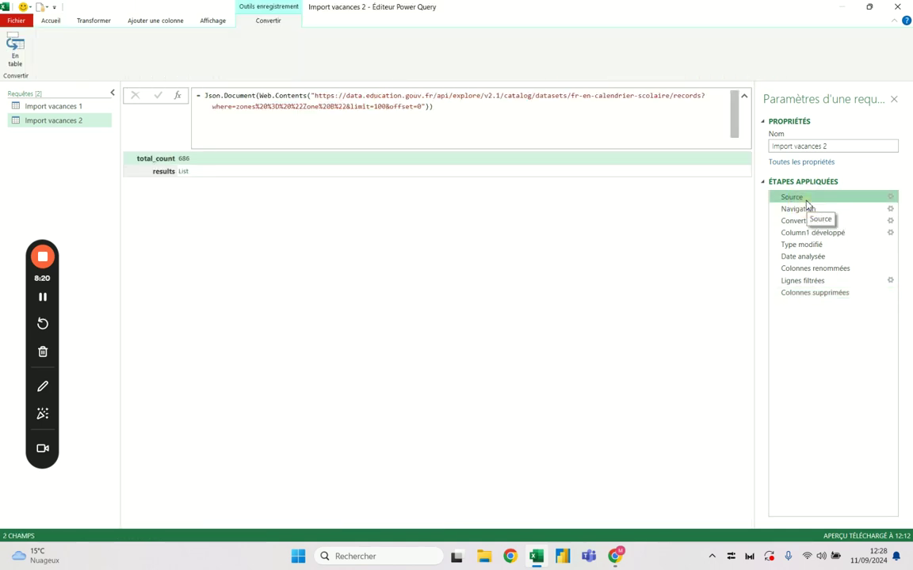
pyautogui.click(830, 293)
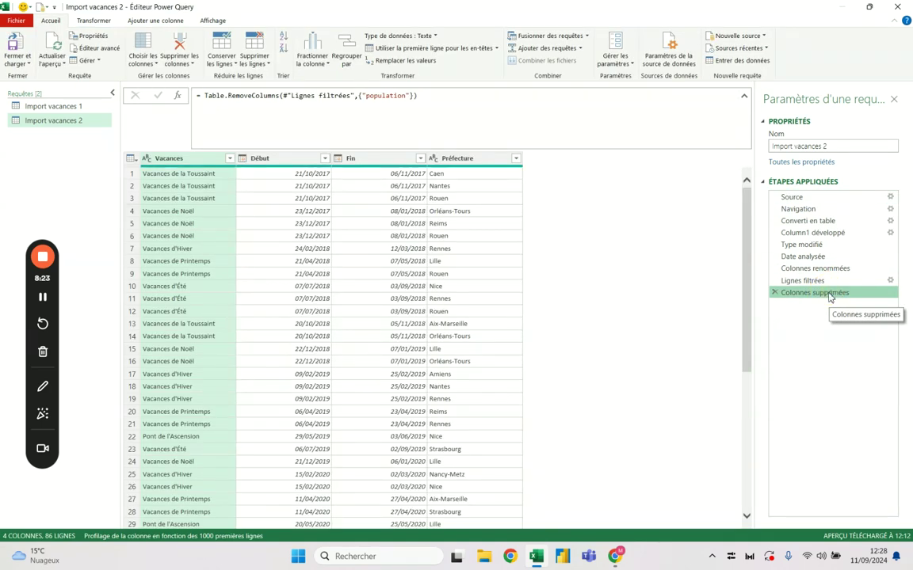
pyautogui.click(95, 49)
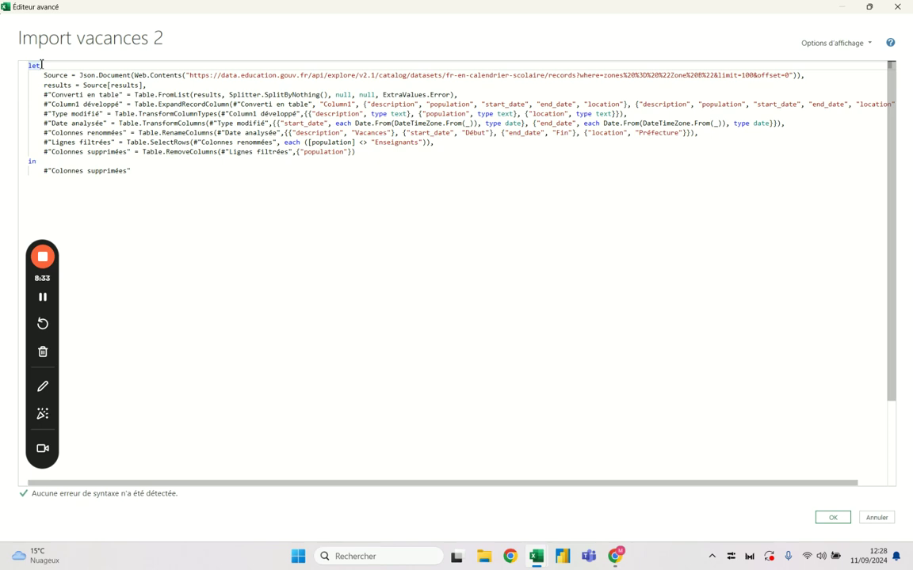
# - Add the parameter list (loffset as number, lazone as text) on a new line above let
pyautogui.press('Return')
pyautogui.press('Up')
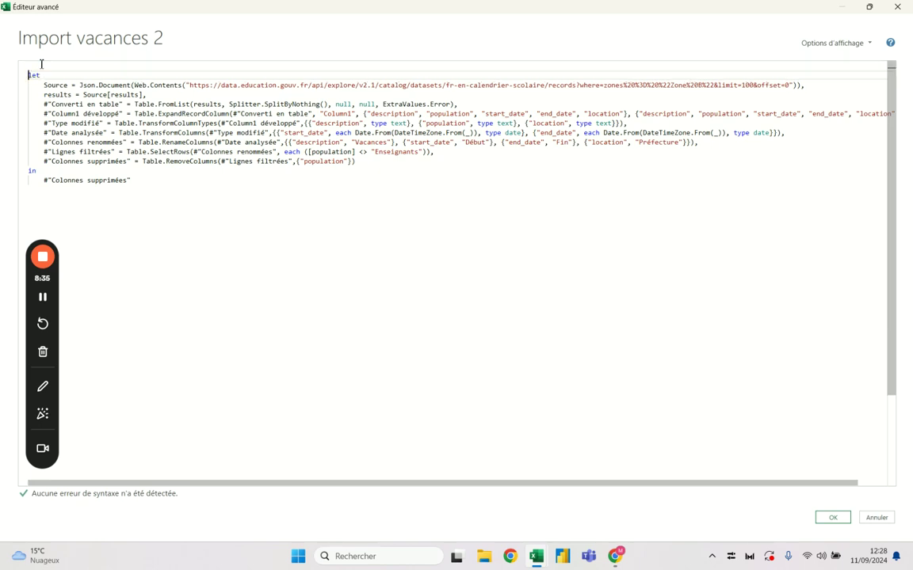
pyautogui.write('(')
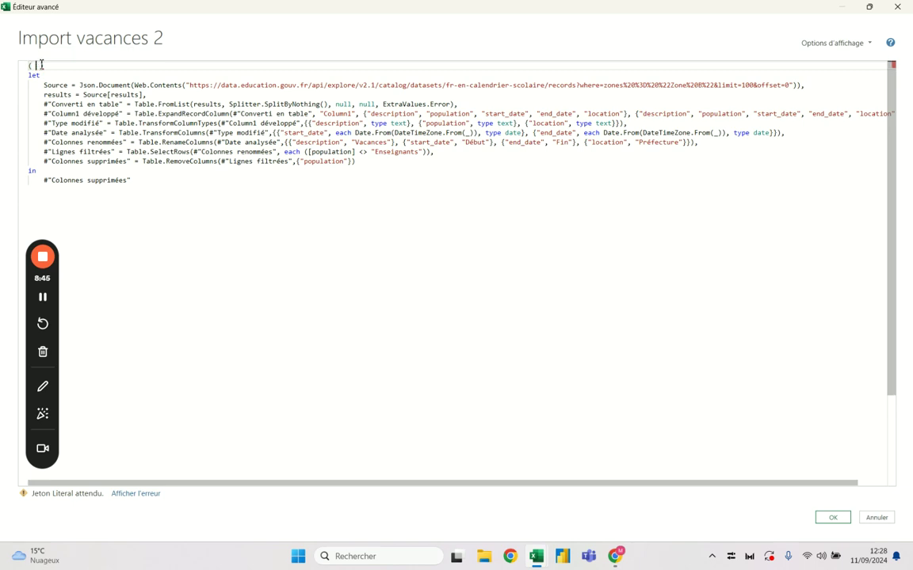
pyautogui.write('lo')
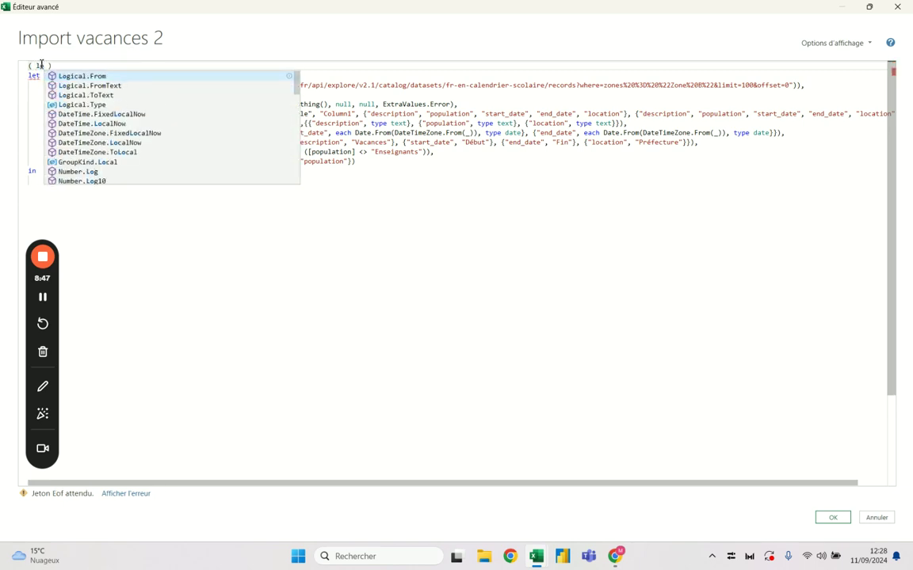
pyautogui.write('ffset')
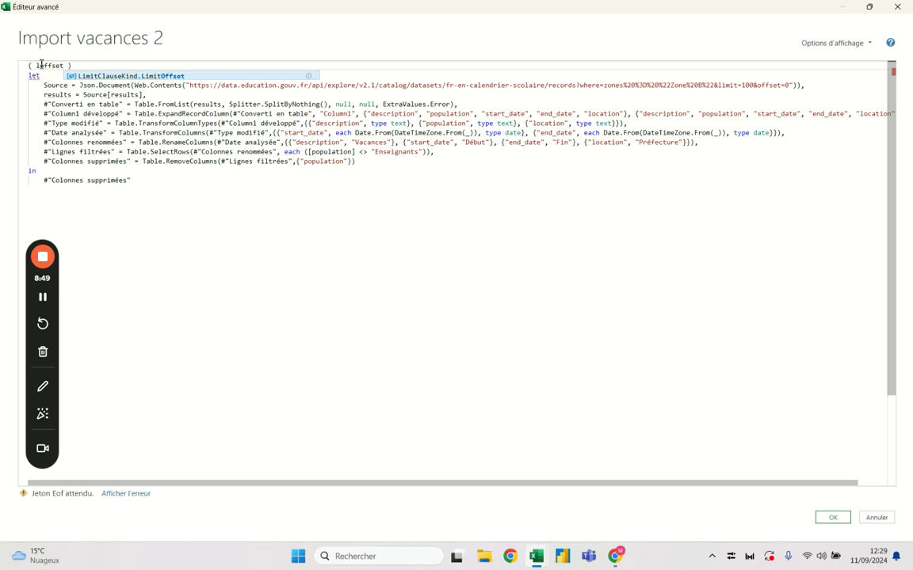
pyautogui.write(' as number , la ')
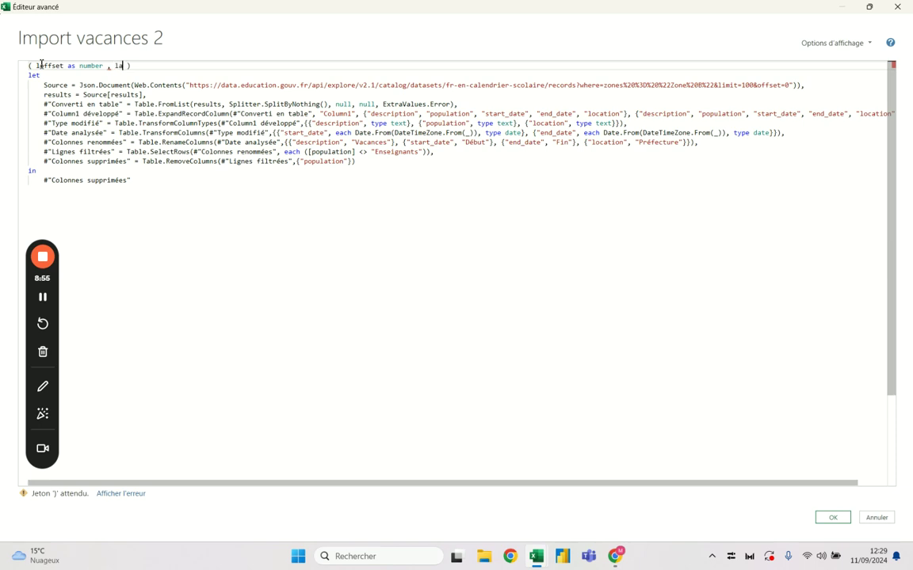
pyautogui.write('zone as')
pyautogui.press('Escape')
pyautogui.write(' text')
pyautogui.press('Escape')
pyautogui.press('End')
# - Finish the function header with => and apply the edited code
pyautogui.click(37, 66)
pyautogui.moveTo(69, 67); pyautogui.dragTo(103, 66)
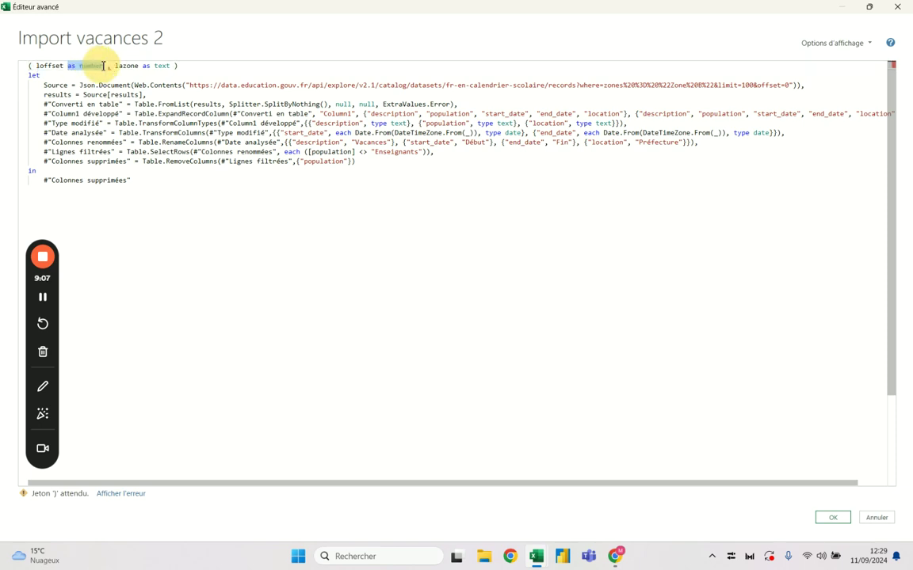
pyautogui.click(189, 65)
pyautogui.write('=>')
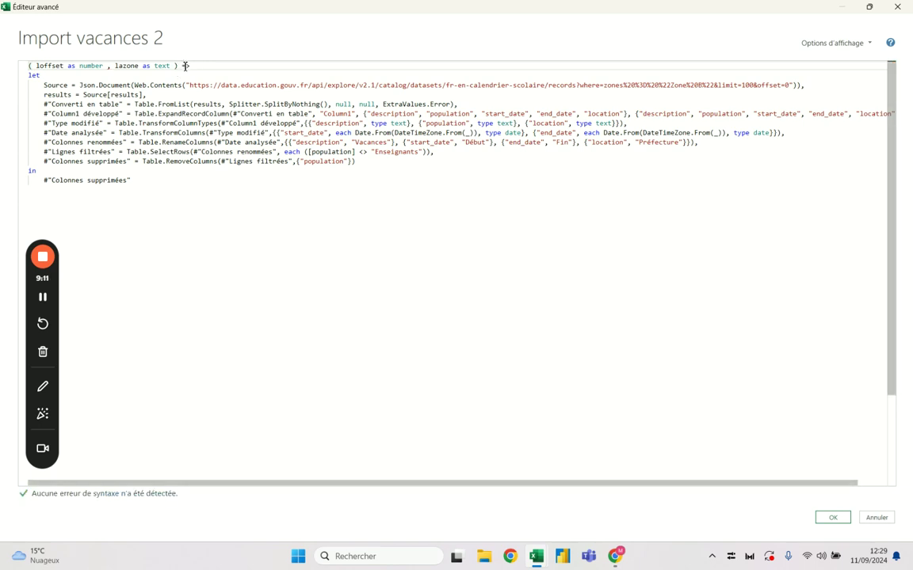
pyautogui.doubleClick(186, 65)
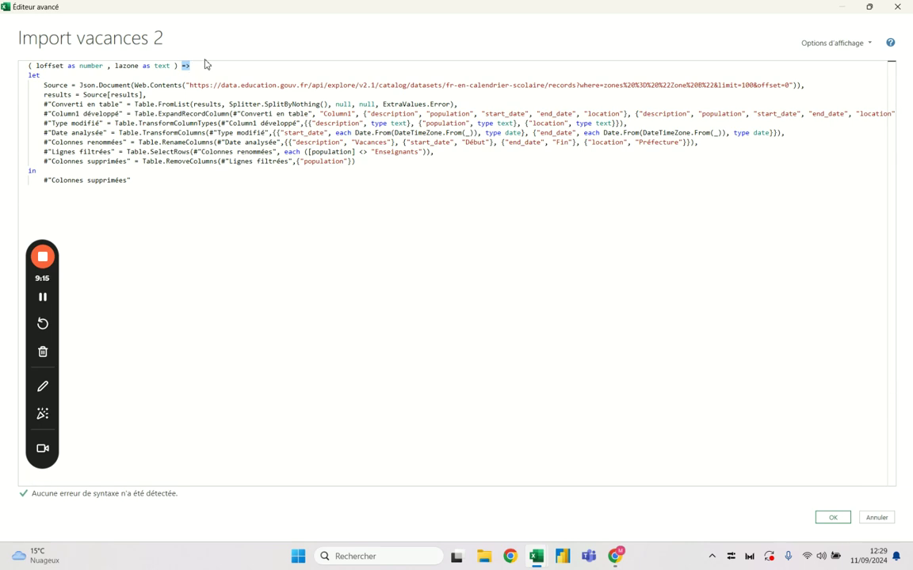
pyautogui.click(204, 63)
pyautogui.click(403, 65)
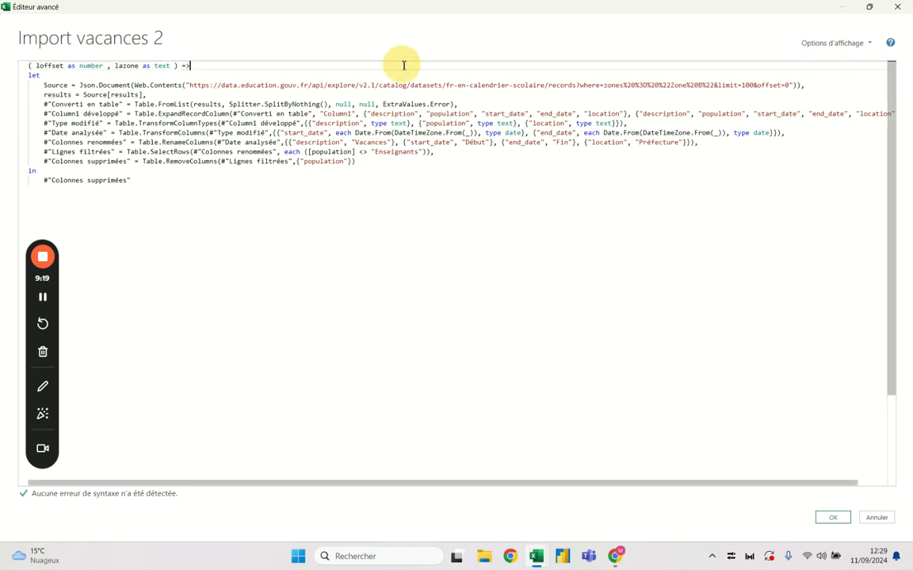
pyautogui.click(833, 519)
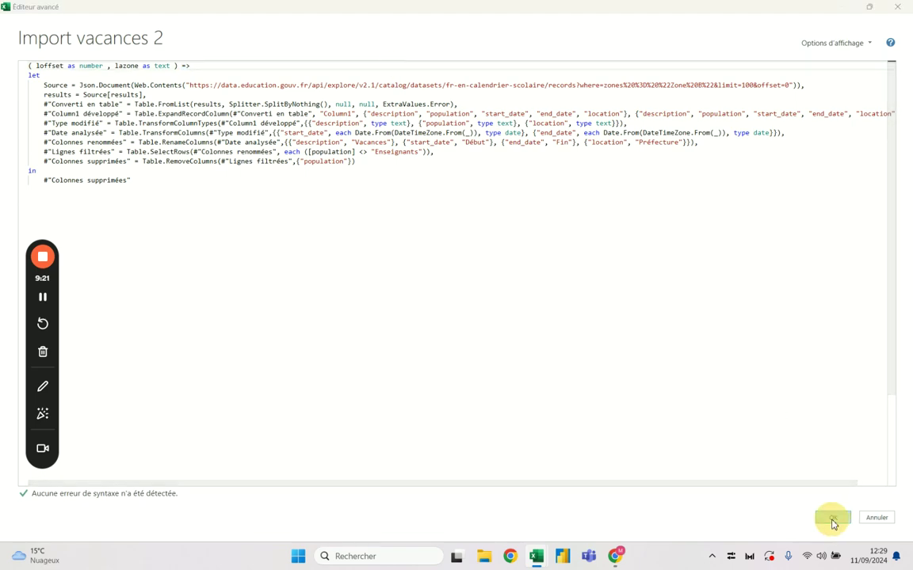
# - Invoke the function with loffset 1 and lazone a
pyautogui.click(200, 190)
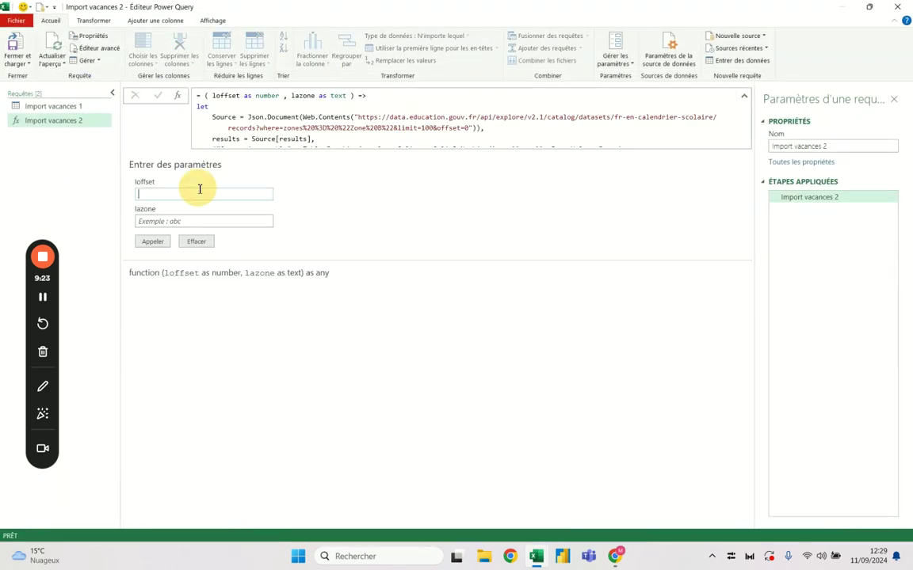
pyautogui.click(185, 221)
pyautogui.click(192, 191)
pyautogui.click(164, 221)
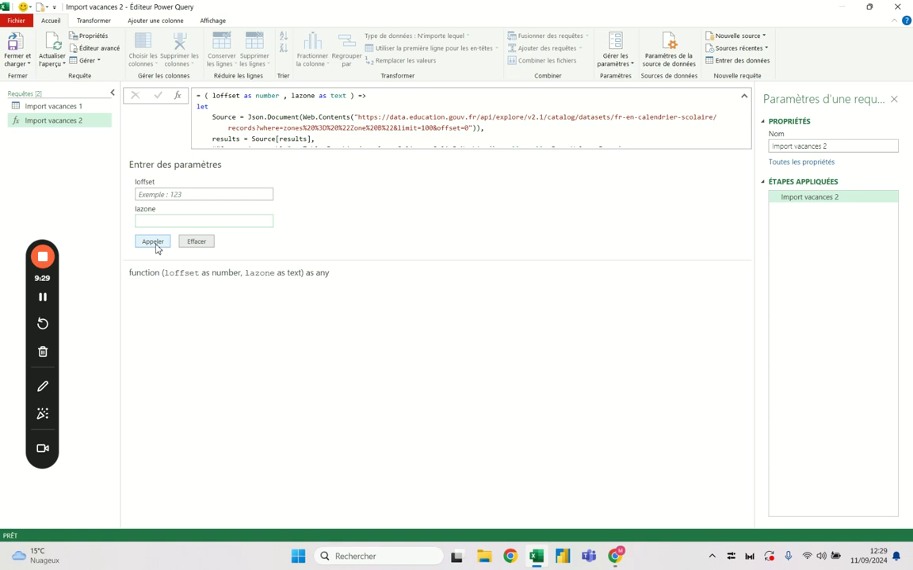
pyautogui.click(156, 243)
pyautogui.click(211, 191)
pyautogui.write('1')
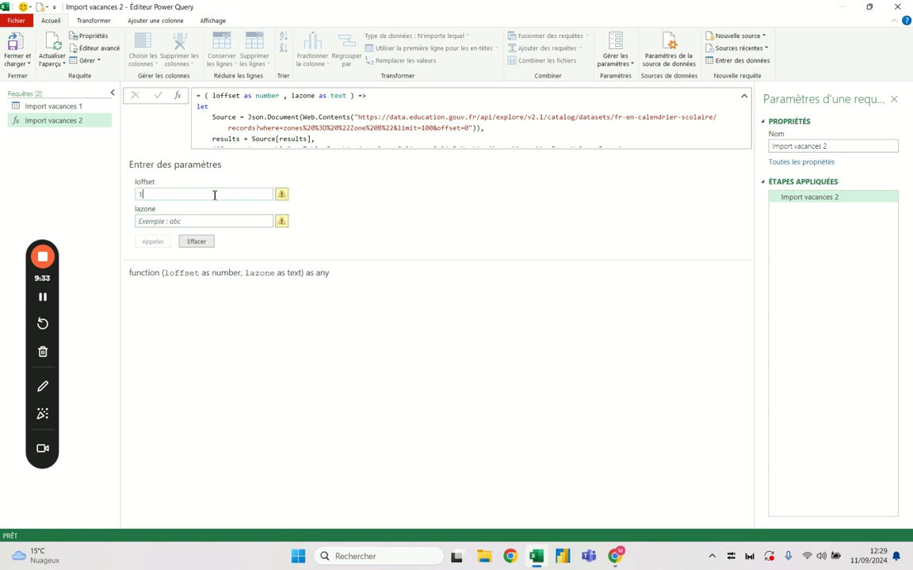
pyautogui.click(170, 221)
pyautogui.write('a')
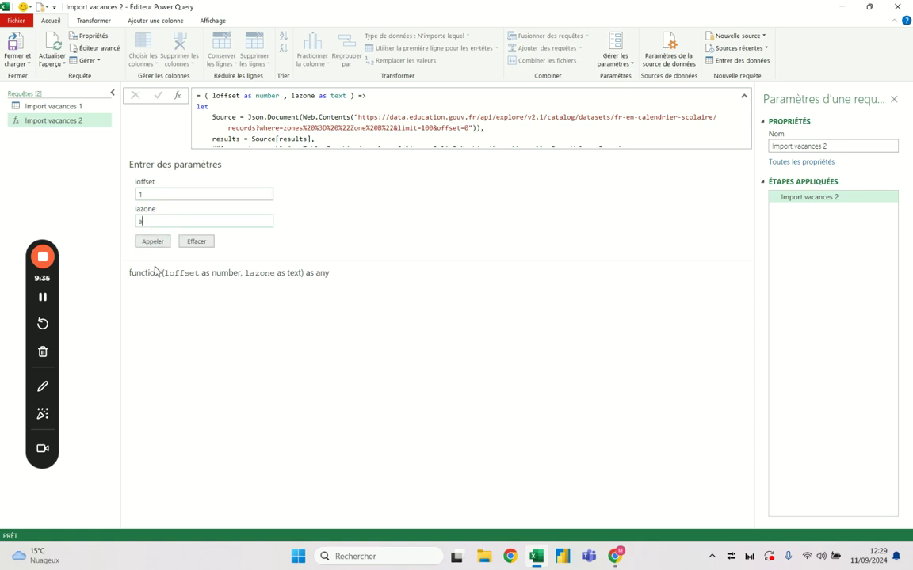
pyautogui.click(159, 241)
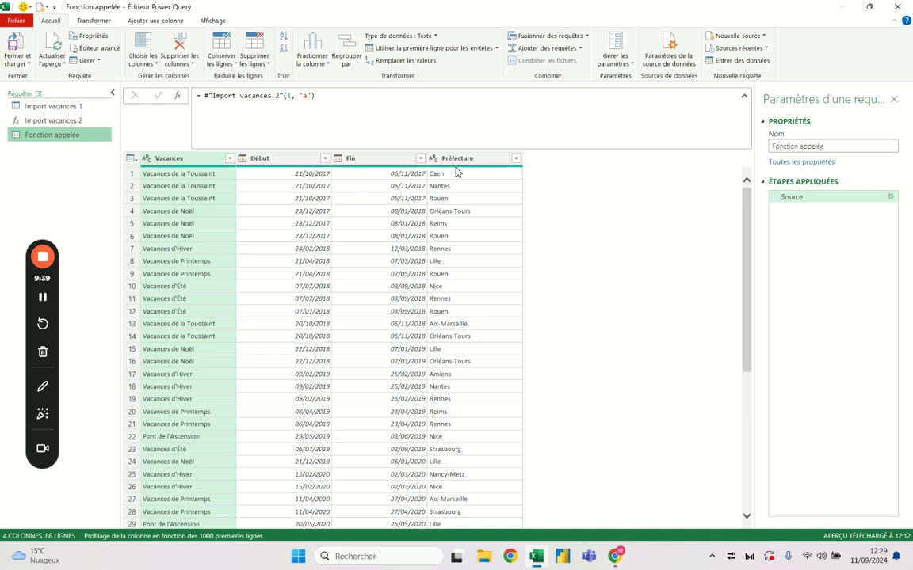
# - Change the invocation formula's arguments to (2, "b")
pyautogui.click(290, 96)
pyautogui.press('BackSpace')
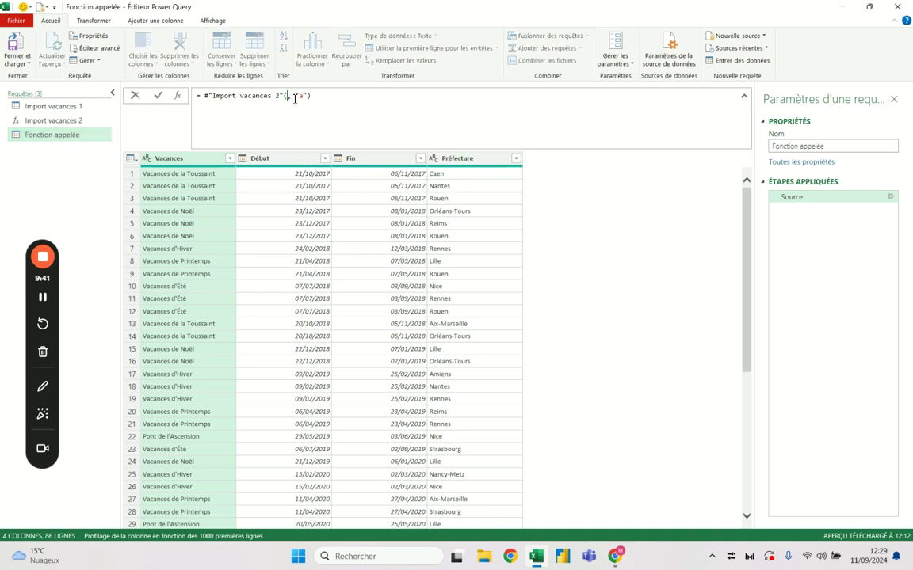
pyautogui.write('2')
pyautogui.click(158, 96)
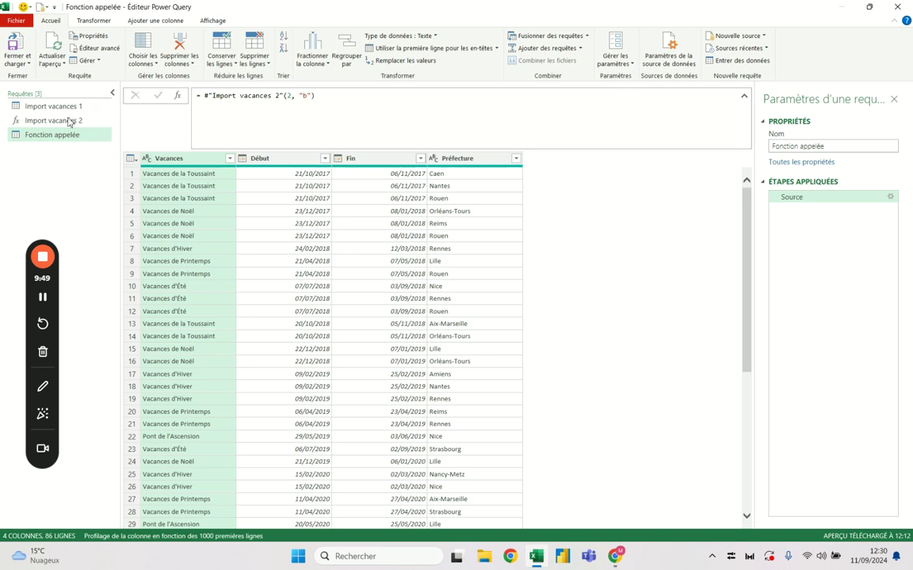
# - Delete the Fonction appelée test query and confirm
pyautogui.rightClick(58, 143)
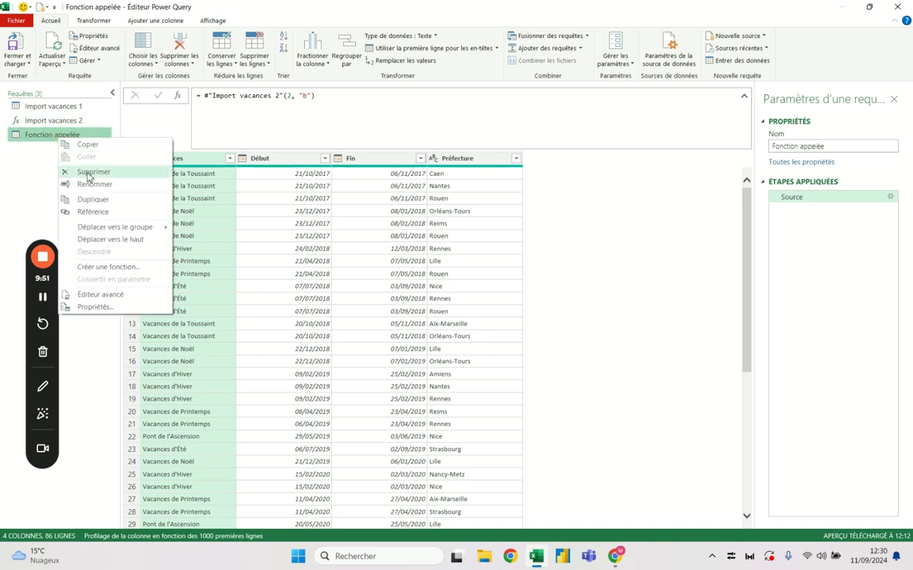
pyautogui.click(80, 173)
pyautogui.click(510, 295)
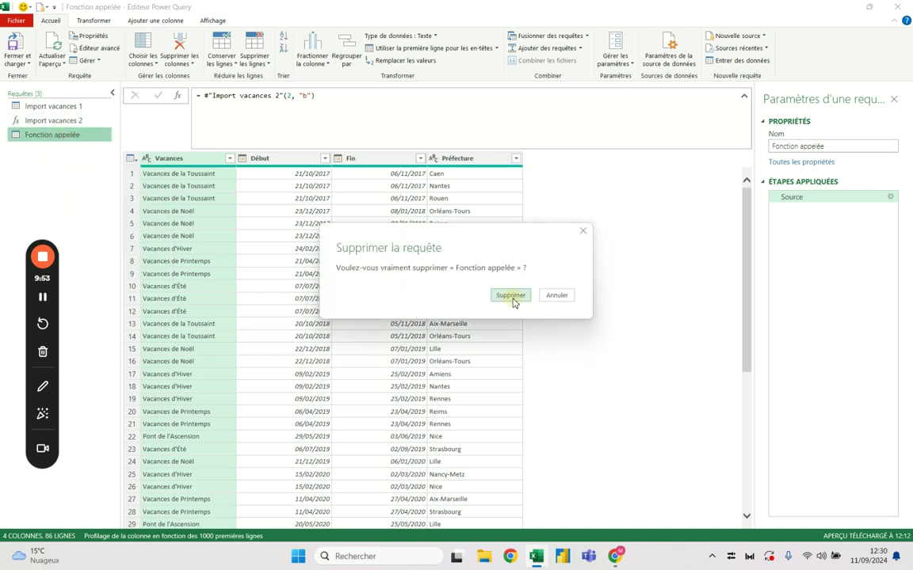
# - In Import vacances 2's Advanced Editor, replace the URL's offset 0 with & loffset
pyautogui.click(45, 123)
pyautogui.click(45, 123)
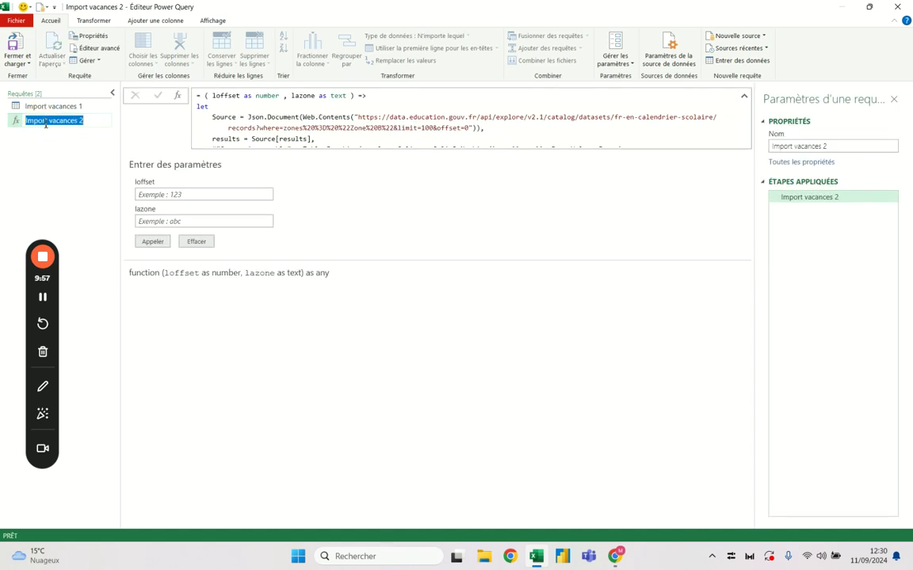
pyautogui.click(106, 51)
pyautogui.moveTo(162, 65)
pyautogui.click(37, 65)
pyautogui.click(119, 65)
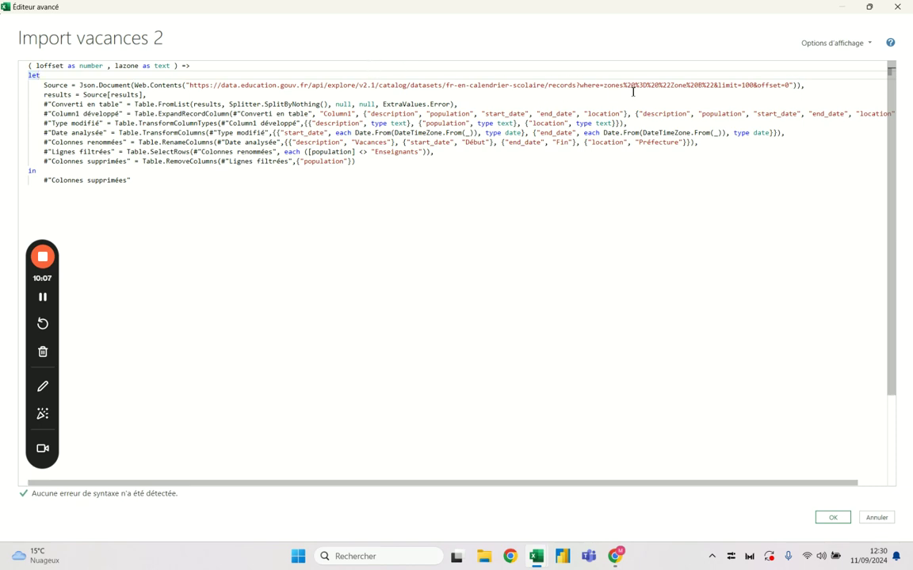
pyautogui.click(790, 85)
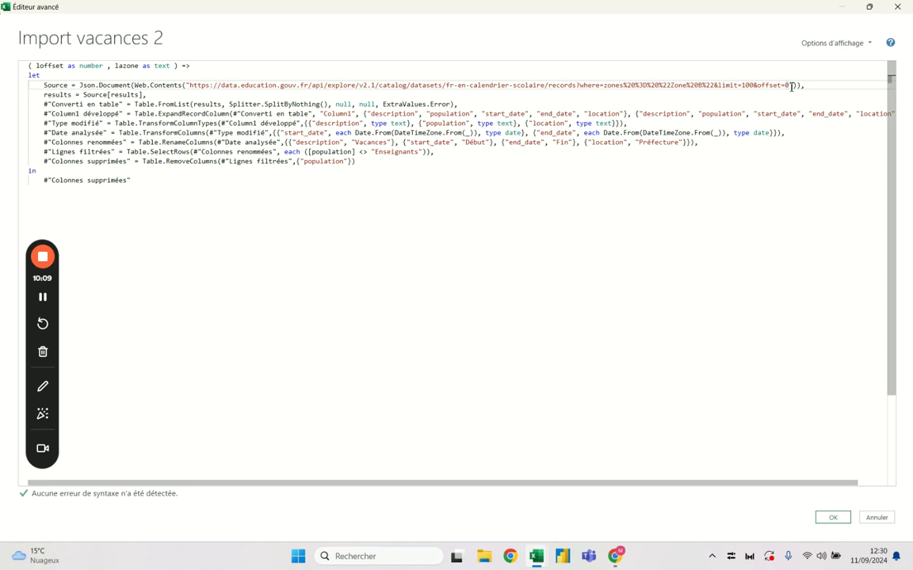
pyautogui.press('BackSpace')
pyautogui.write('& ')
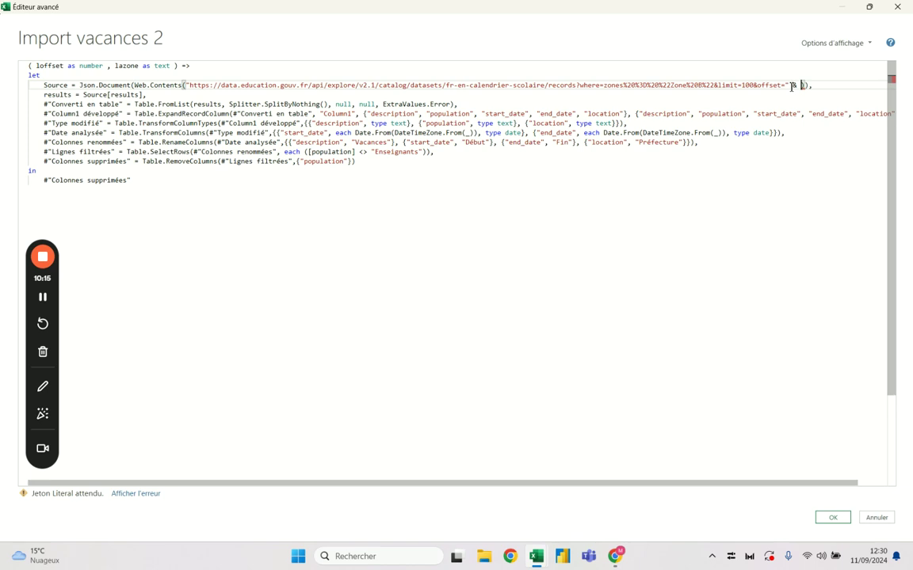
pyautogui.write('loff')
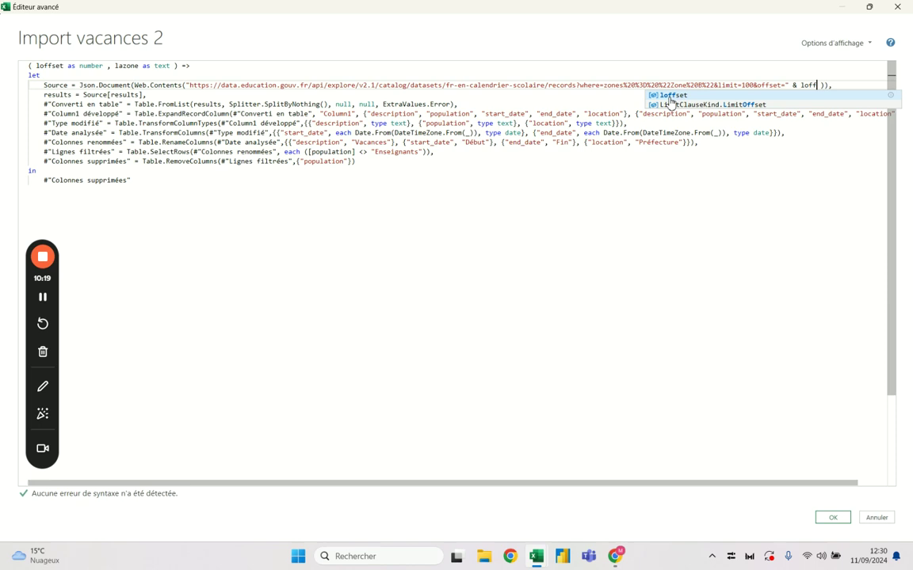
pyautogui.click(670, 95)
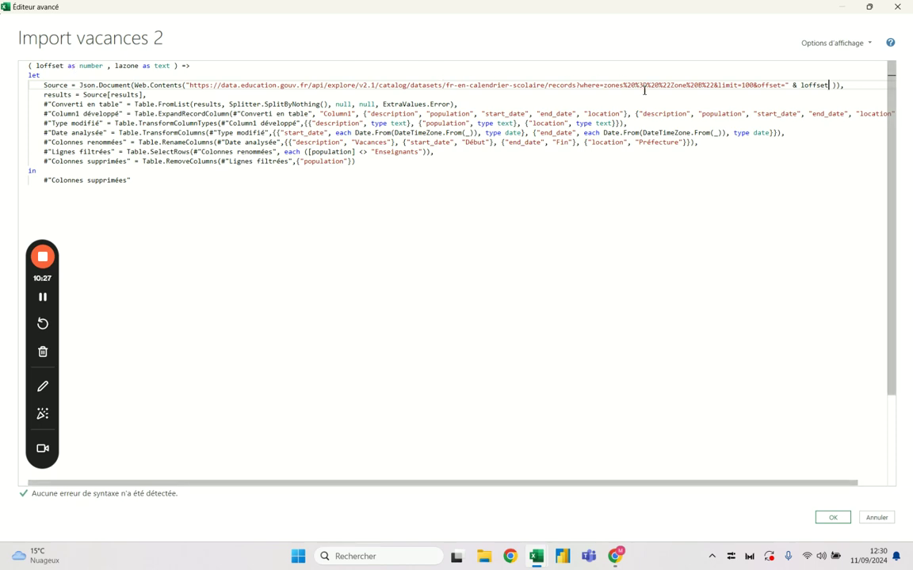
# - Wrap loffset in Text.From( loffset ) so the offset is converted to text
pyautogui.click(799, 85)
pyautogui.write('textfro')
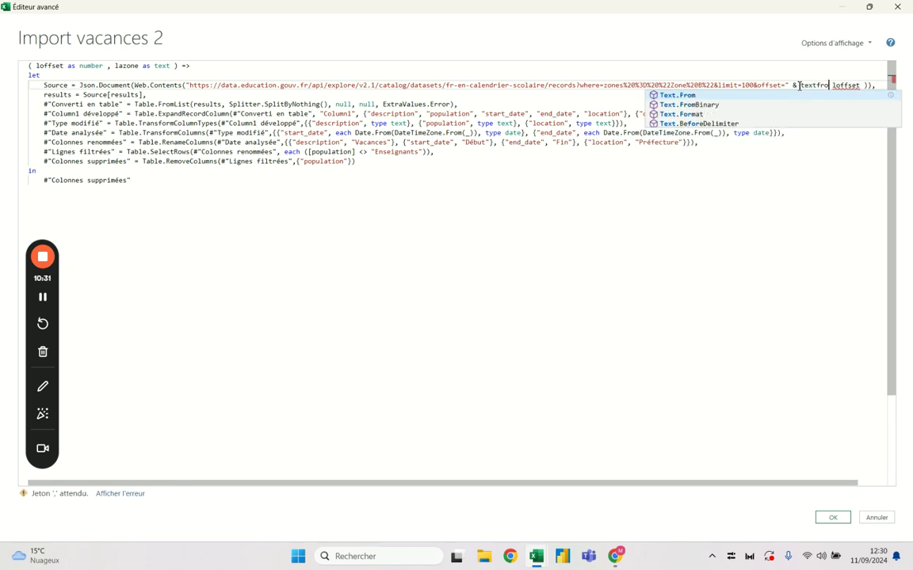
pyautogui.click(700, 96)
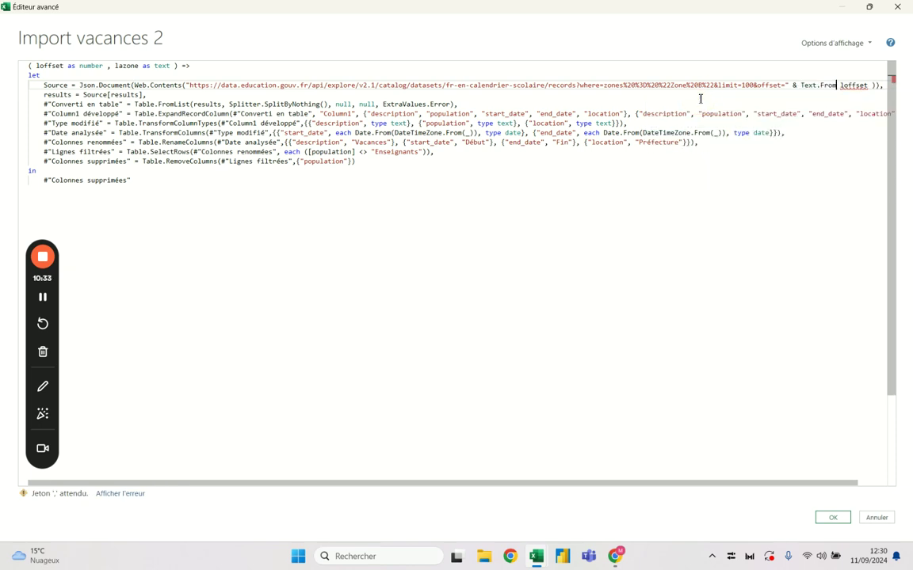
pyautogui.write('(')
pyautogui.press('End')
pyautogui.write(')')
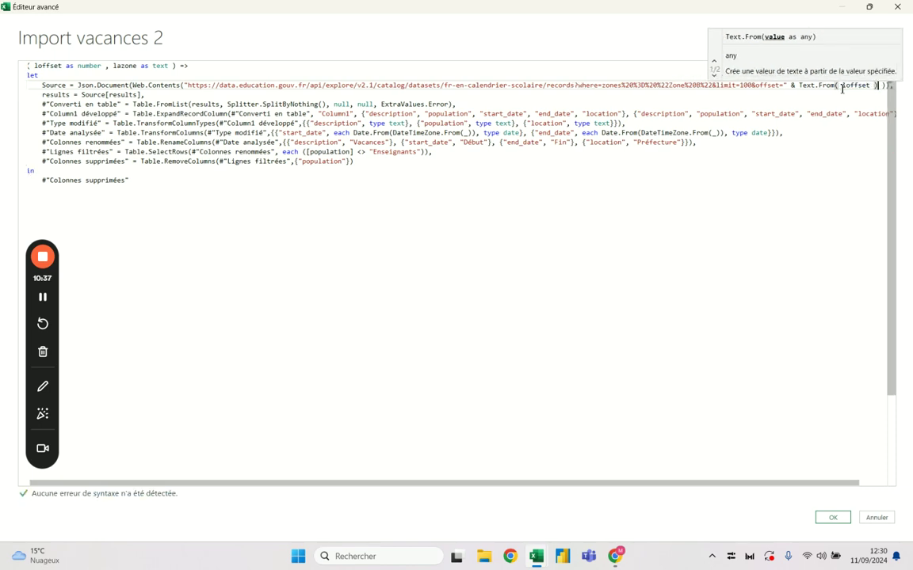
pyautogui.click(621, 84)
# - Close the URL string before the zone letter B after Zone%20 and add a concatenation
pyautogui.click(667, 85)
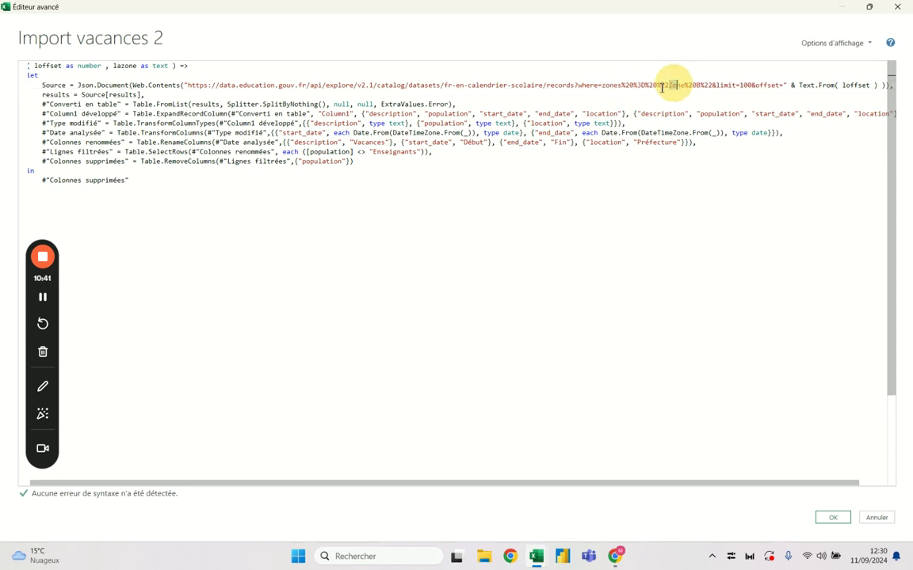
pyautogui.click(605, 85)
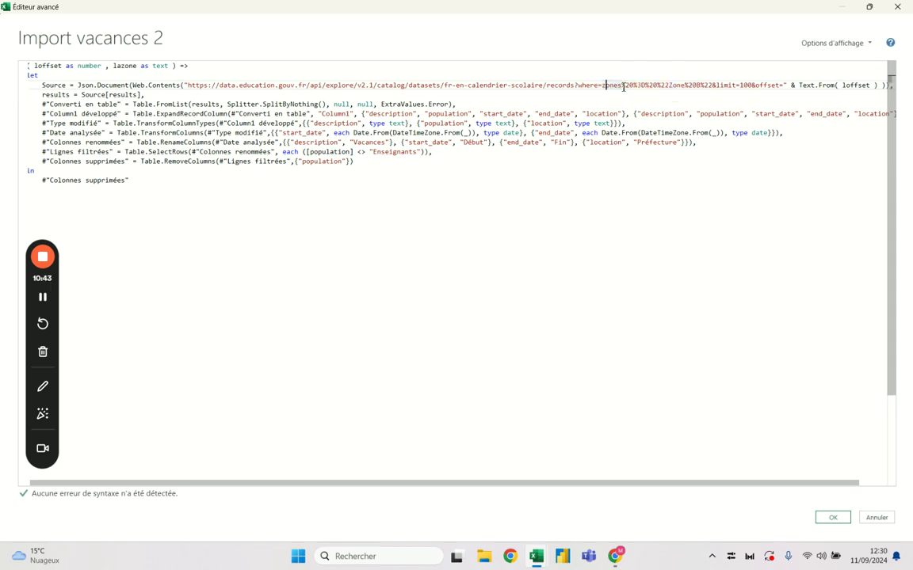
pyautogui.click(699, 84)
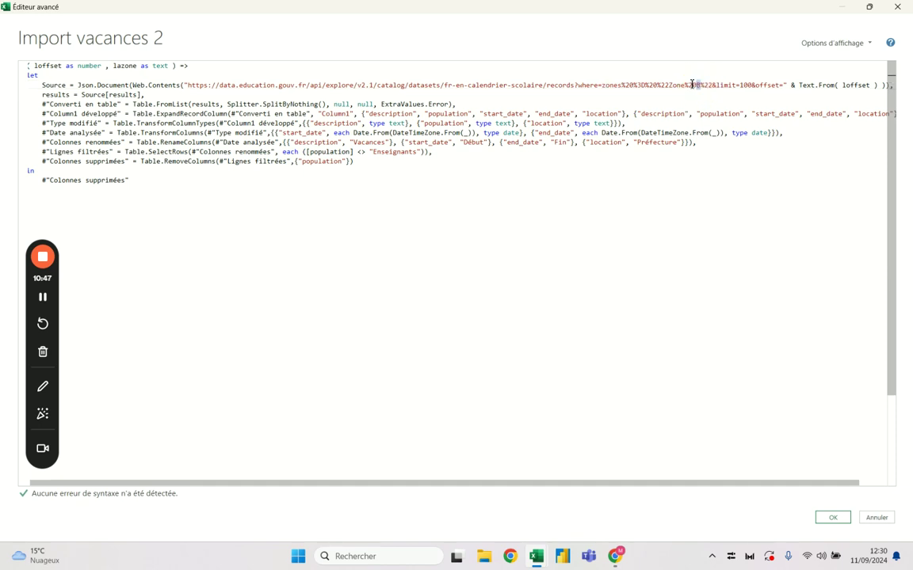
pyautogui.press('Right')
pyautogui.rightClick(697, 84)
pyautogui.press('Escape')
pyautogui.click(697, 85)
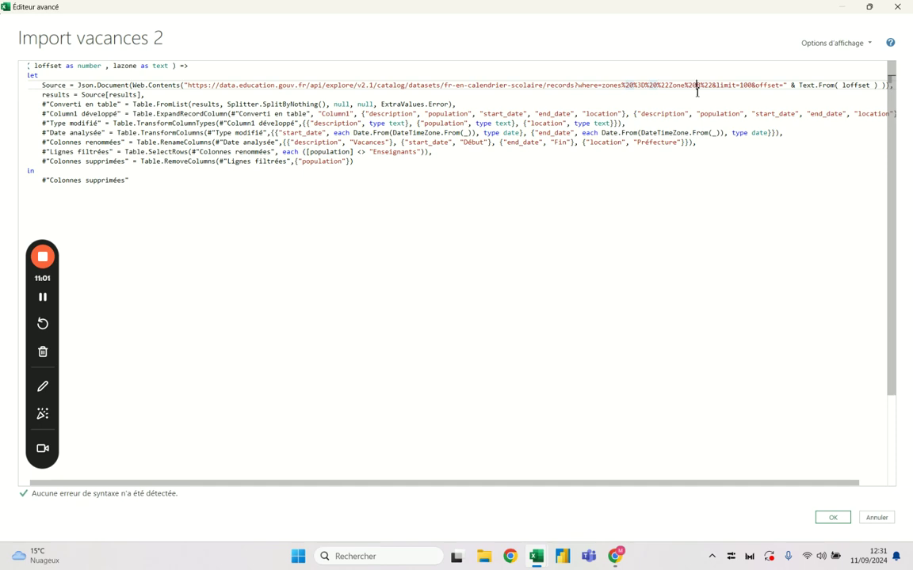
pyautogui.press('Delete')
pyautogui.write('" ')
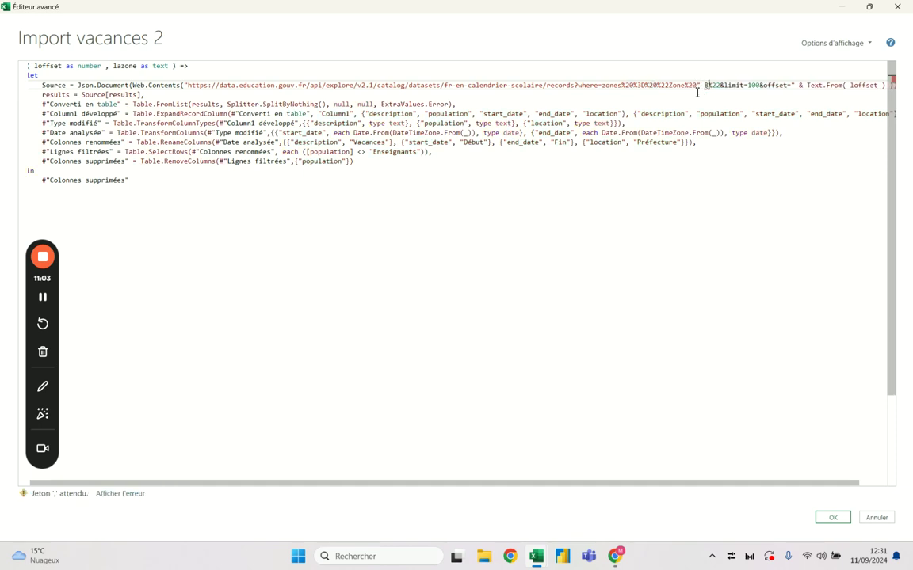
pyautogui.write(' "')
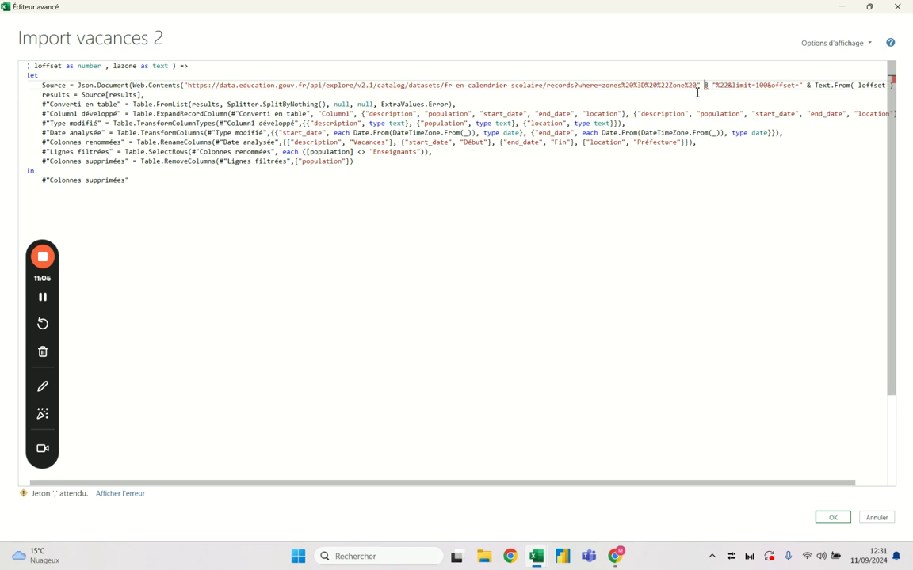
pyautogui.write(' &')
pyautogui.press('Right')
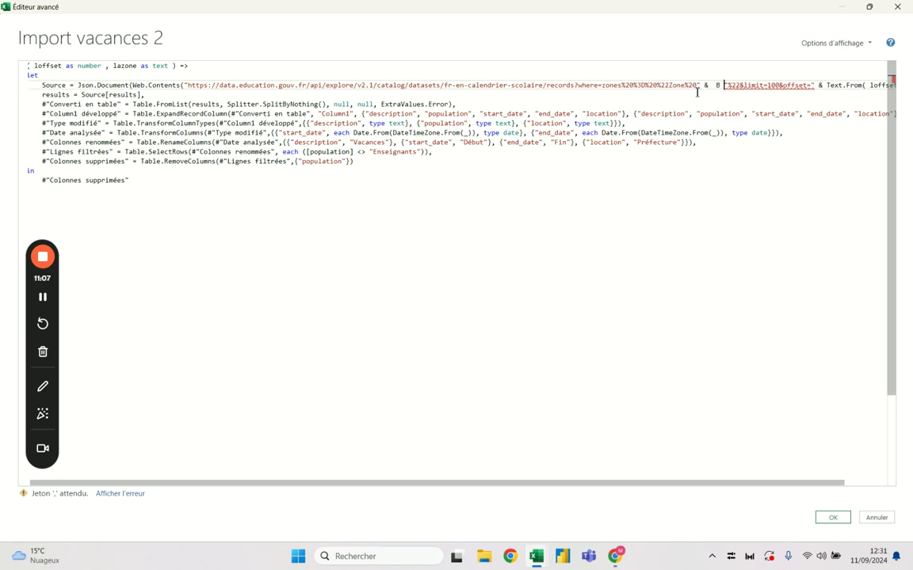
# - Replace the fixed B with " & lazone & " and apply the code
pyautogui.write('&')
pyautogui.press('BackSpace')
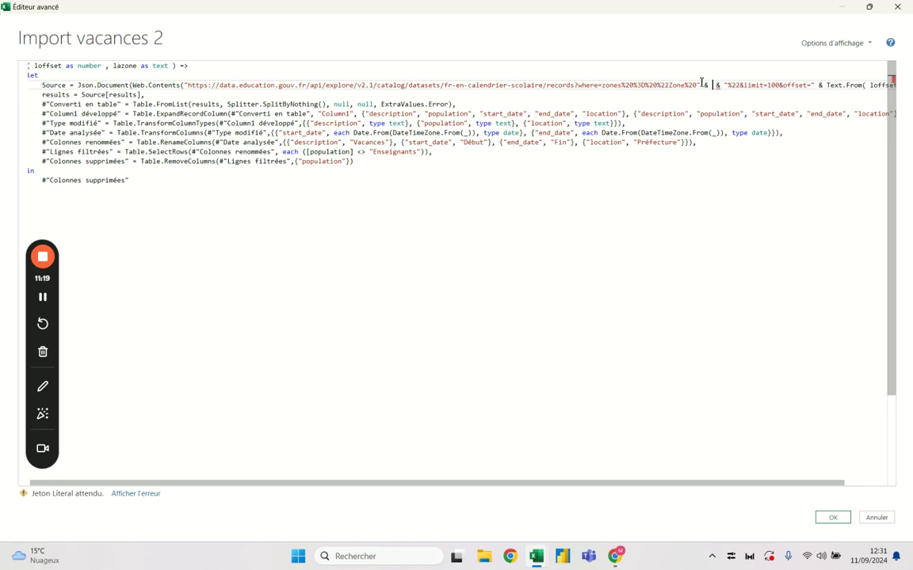
pyautogui.write('lazone')
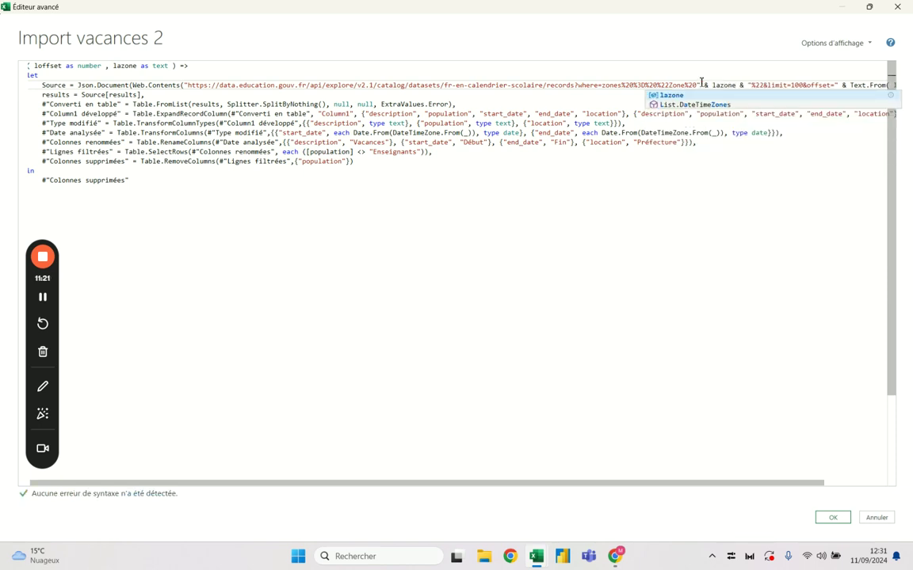
pyautogui.press('Escape')
pyautogui.click(690, 85)
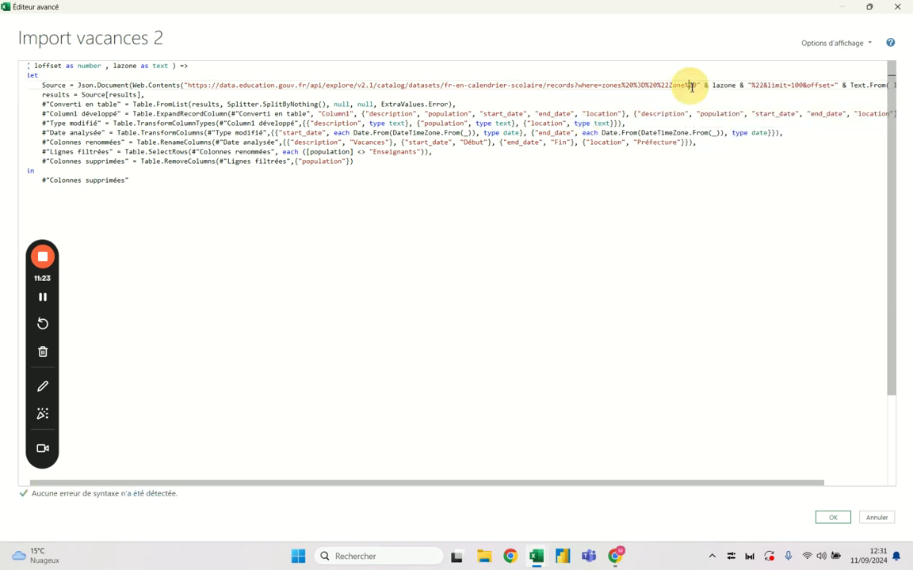
pyautogui.click(734, 83)
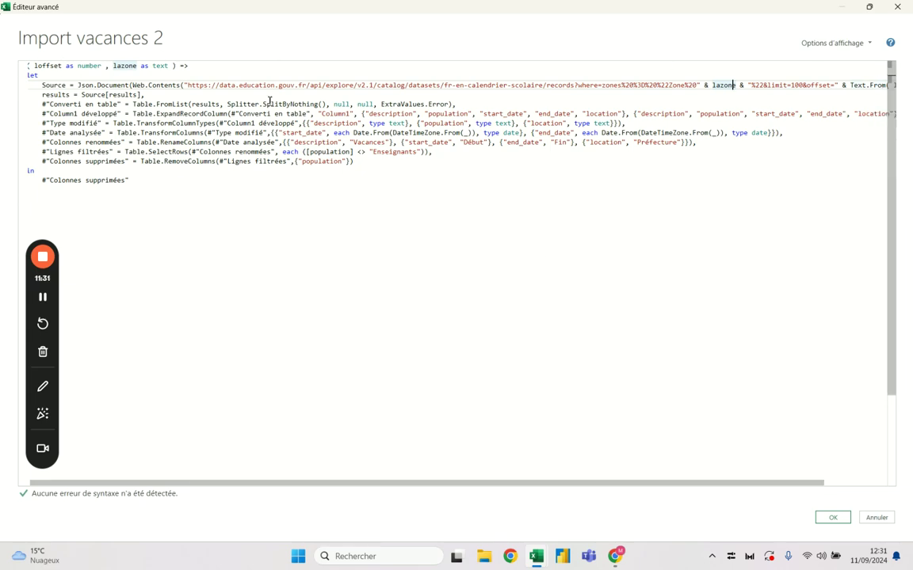
pyautogui.click(831, 518)
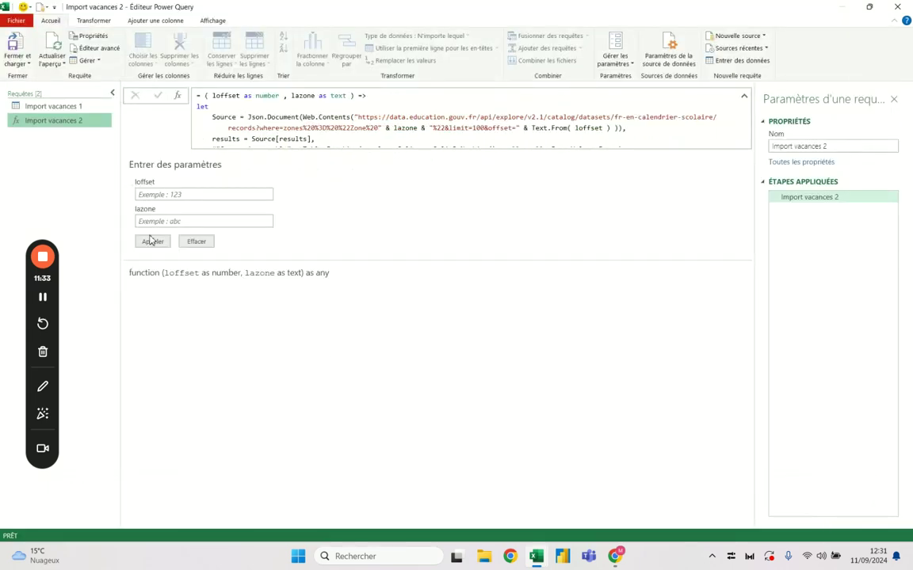
# - Invoke Import vacances 2 with loffset 100 and lazone B
pyautogui.click(160, 194)
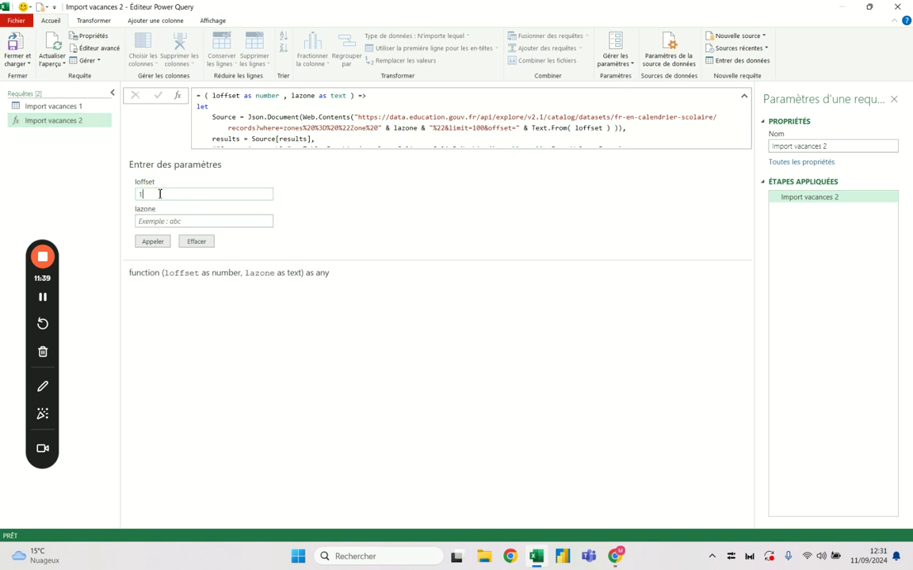
pyautogui.write('100')
pyautogui.click(150, 223)
pyautogui.write('B')
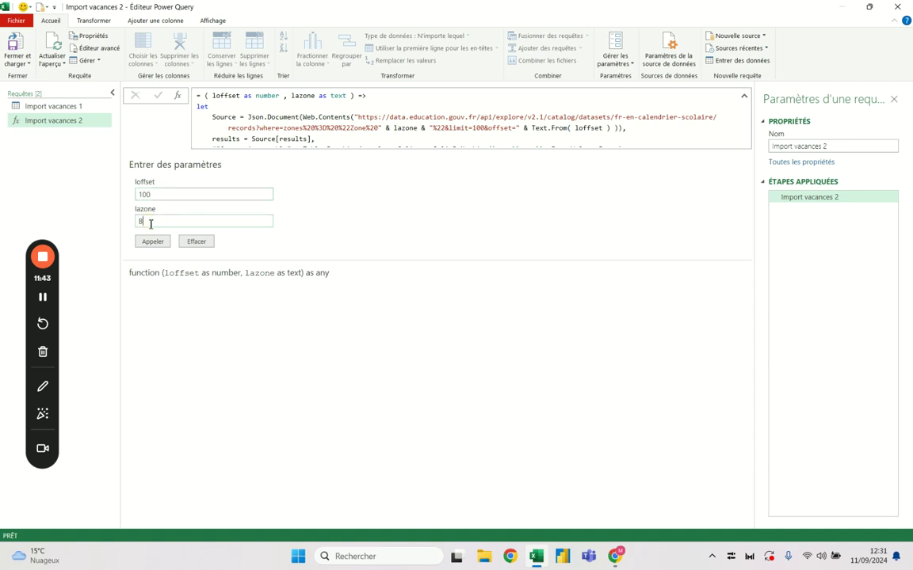
pyautogui.click(152, 241)
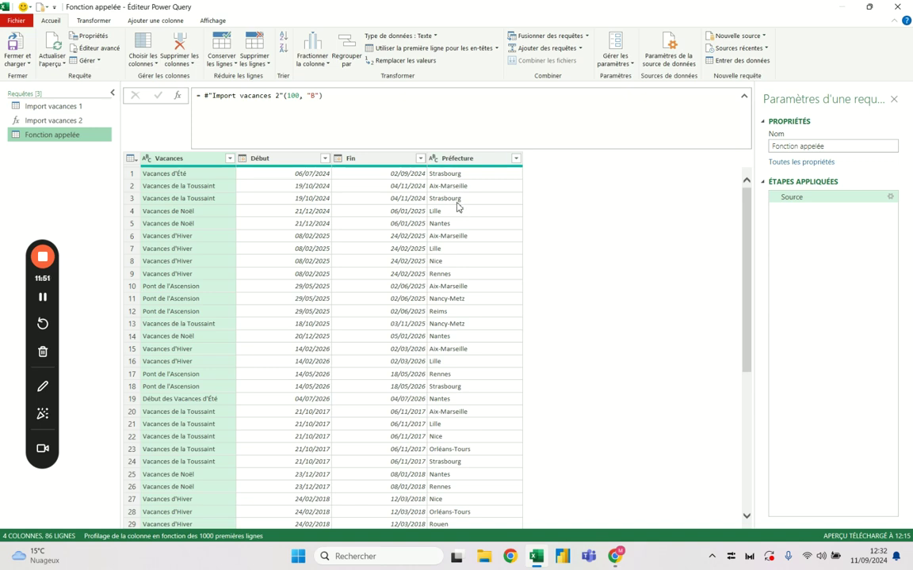
# - Edit the Fonction appelée call, dropping the zone argument and setting offset to 200
pyautogui.click(320, 96)
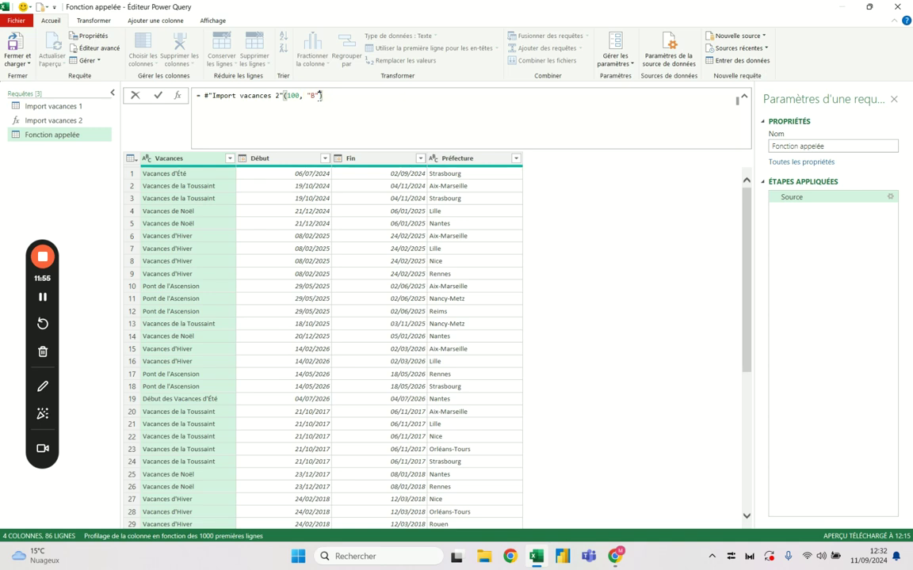
pyautogui.press('BackSpace')
pyautogui.press('BackSpace')
pyautogui.press('BackSpace')
pyautogui.press('Return')
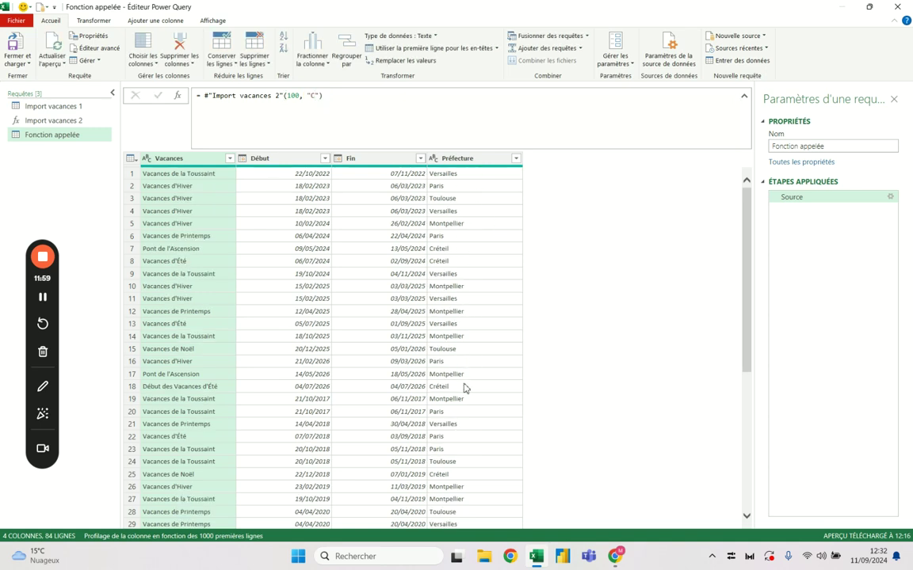
pyautogui.click(300, 96)
pyautogui.press('BackSpace')
pyautogui.press('BackSpace')
pyautogui.press('BackSpace')
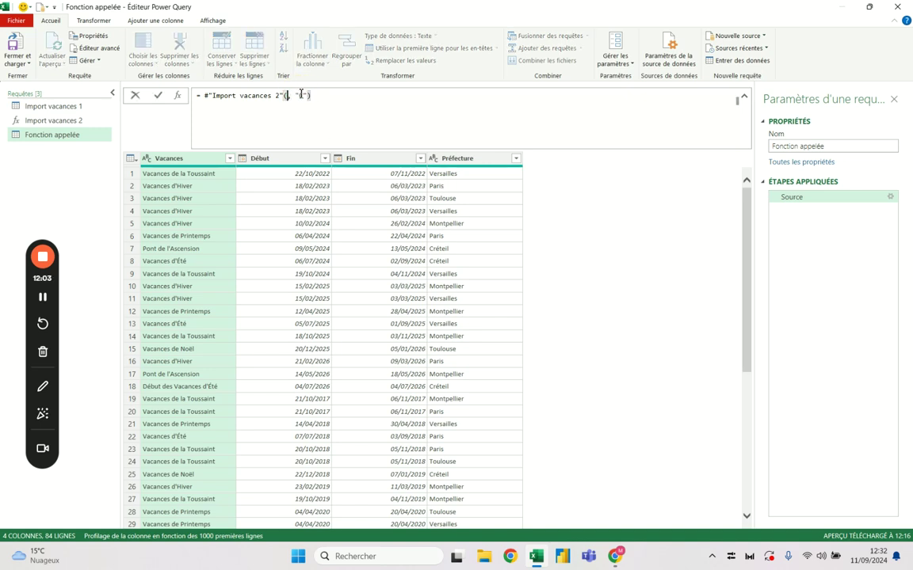
pyautogui.write('200')
pyautogui.press('End')
pyautogui.press('Return')
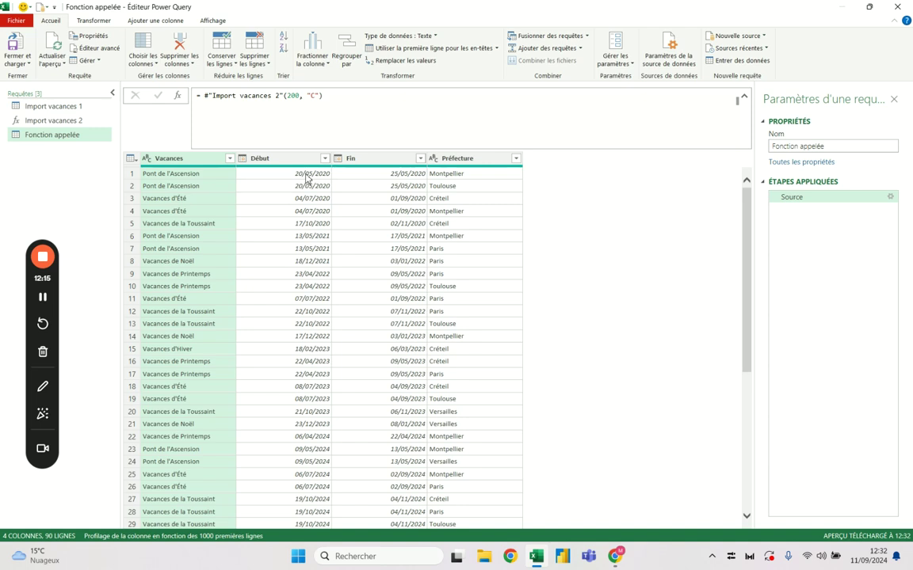
# - Set the call's offset to 0, then review the Import vacances 2 function
pyautogui.doubleClick(293, 95)
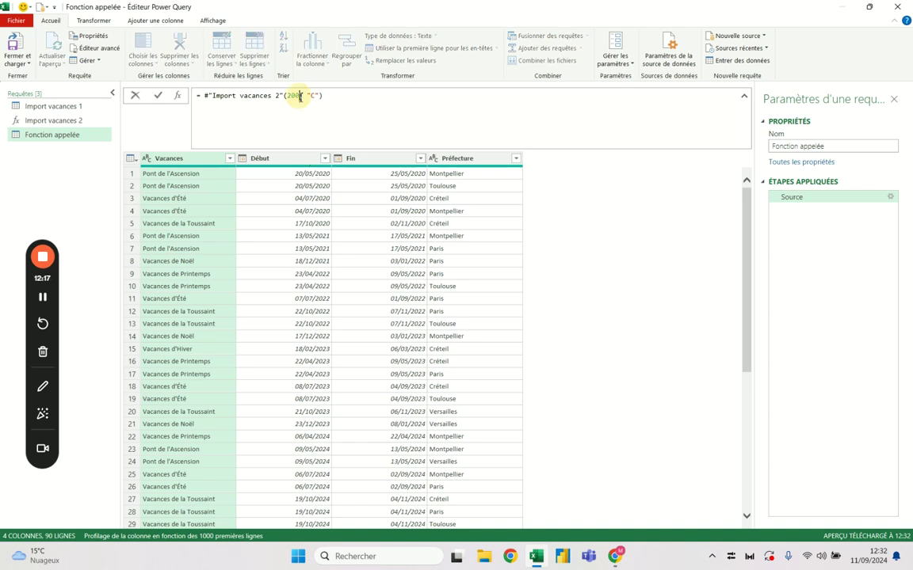
pyautogui.write('0')
pyautogui.press('Return')
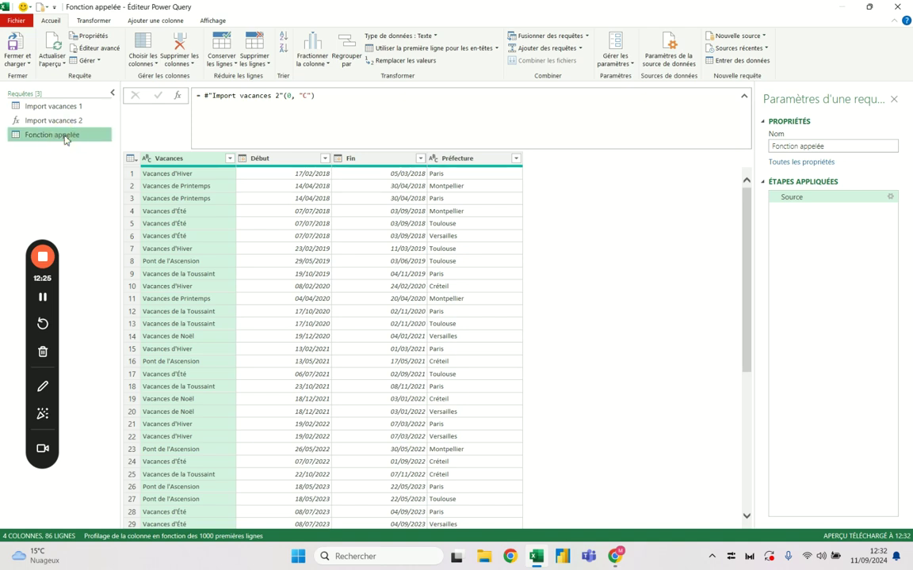
pyautogui.click(63, 120)
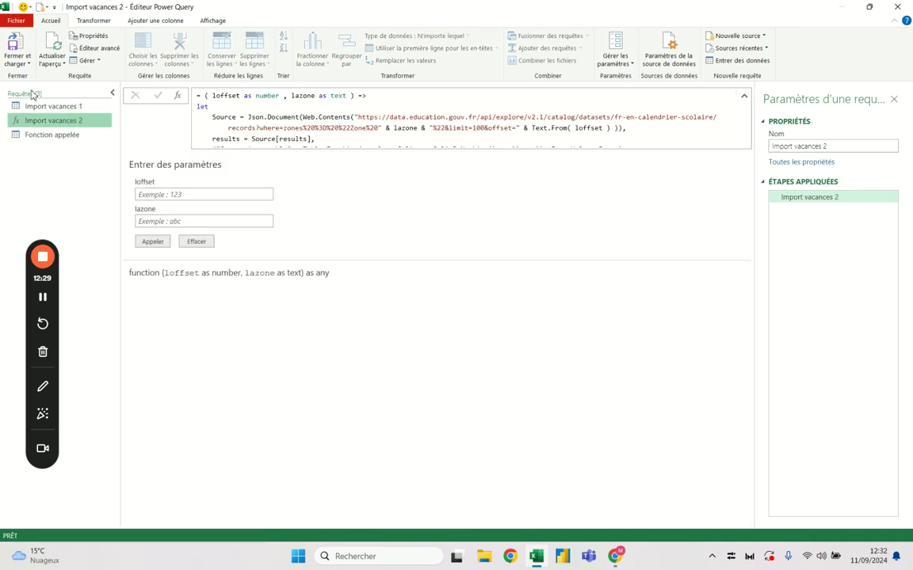
pyautogui.click(65, 134)
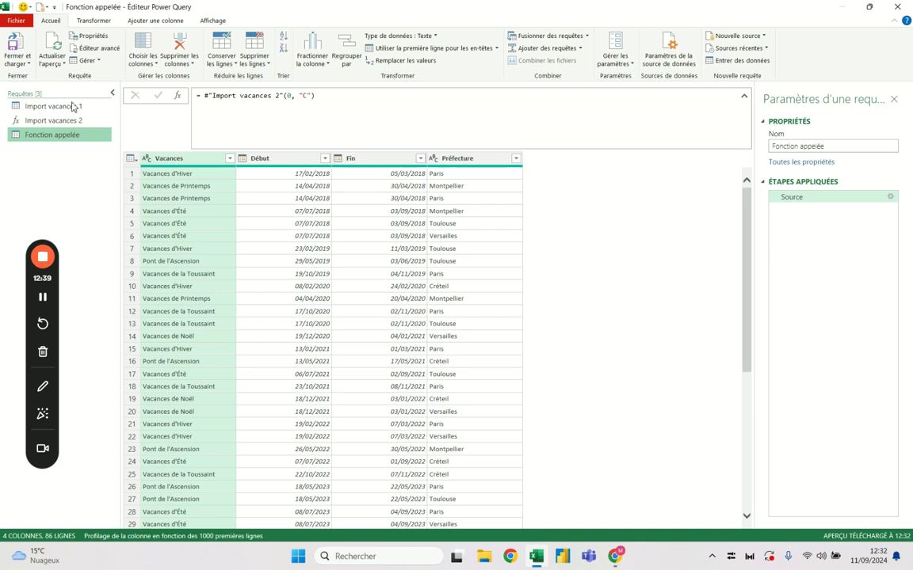
# - Change the call's zone from C to B, giving (0, "B")
pyautogui.click(309, 99)
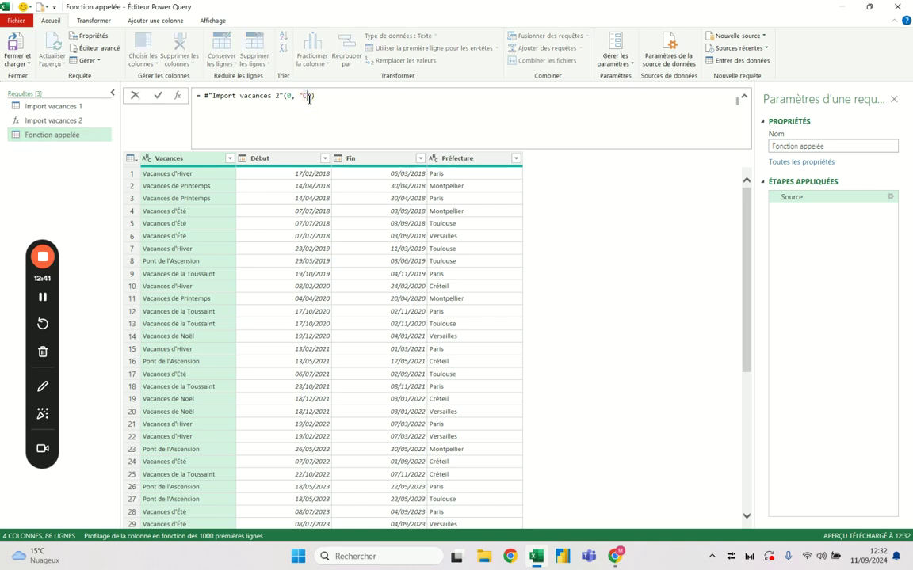
pyautogui.press('BackSpace')
pyautogui.write('B')
pyautogui.press('Return')
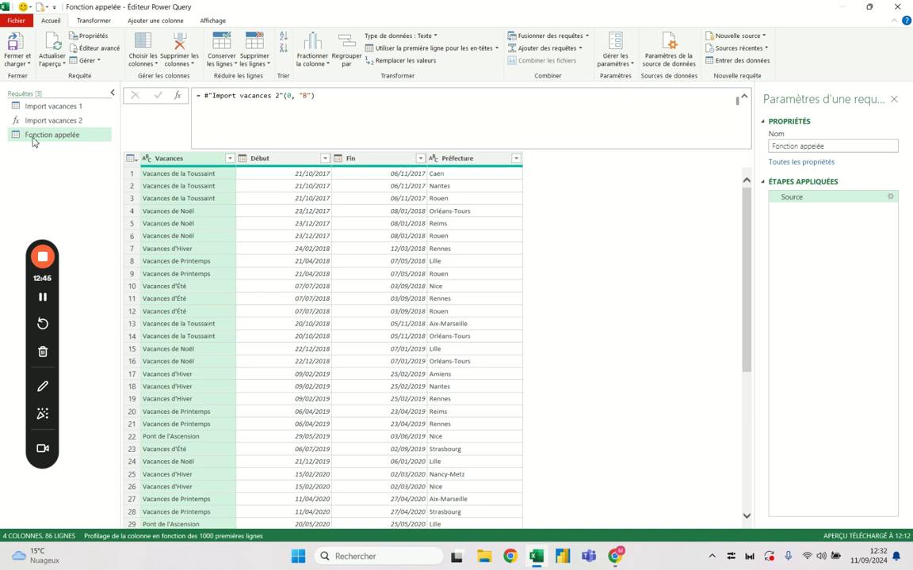
pyautogui.click(288, 95)
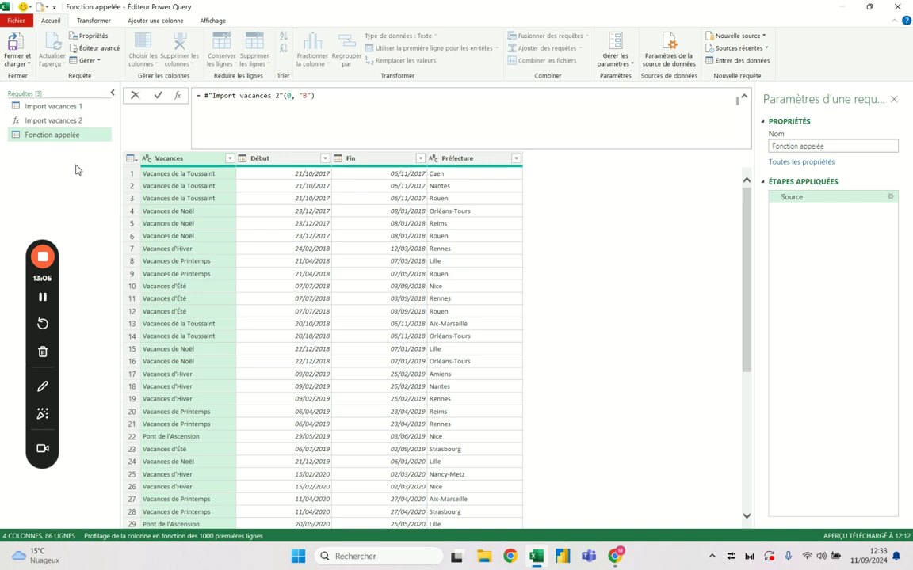
# - Delete Fonction appelée from the Requêtes pane and confirm the deletion
pyautogui.rightClick(84, 134)
pyautogui.click(118, 169)
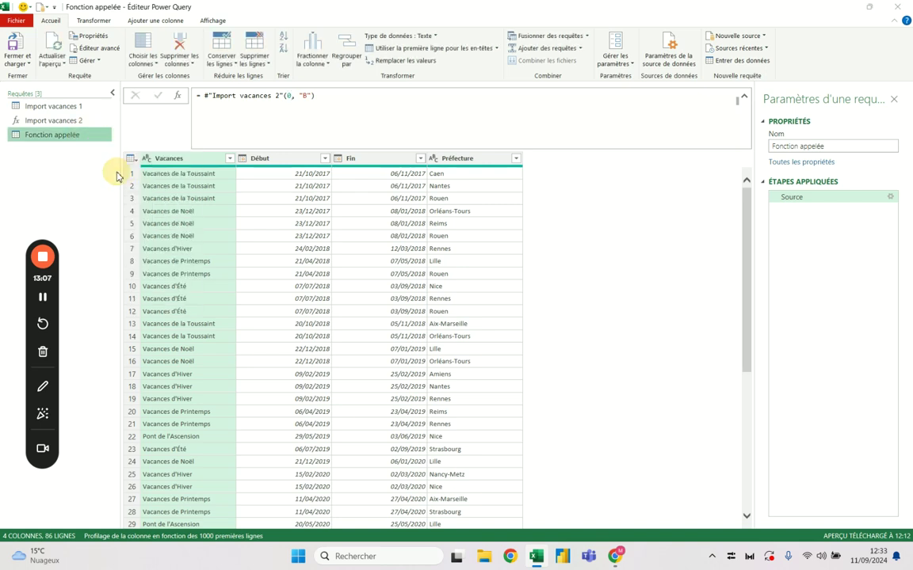
pyautogui.click(509, 296)
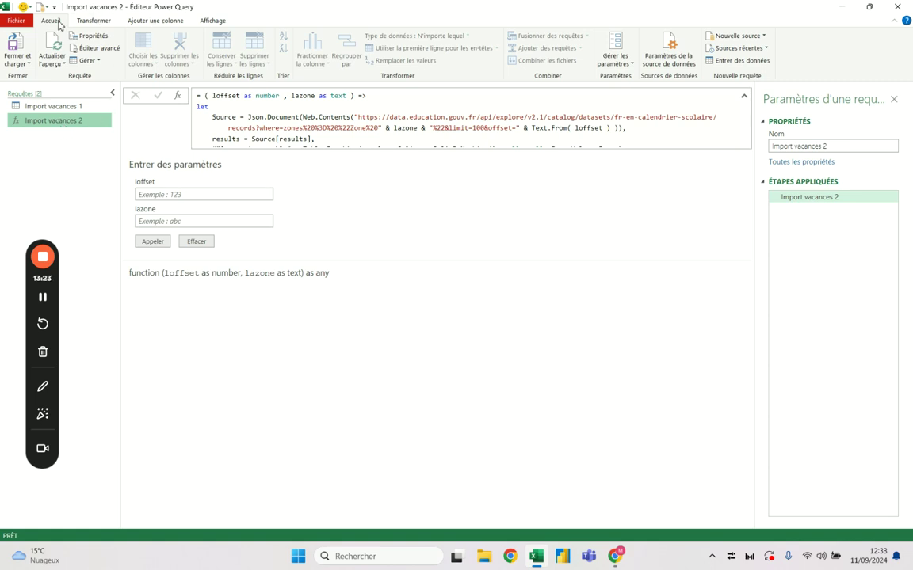
# - Start a new Web source via Nouvelle source > Autres sources, bringing up the empty URL prompt
pyautogui.click(763, 36)
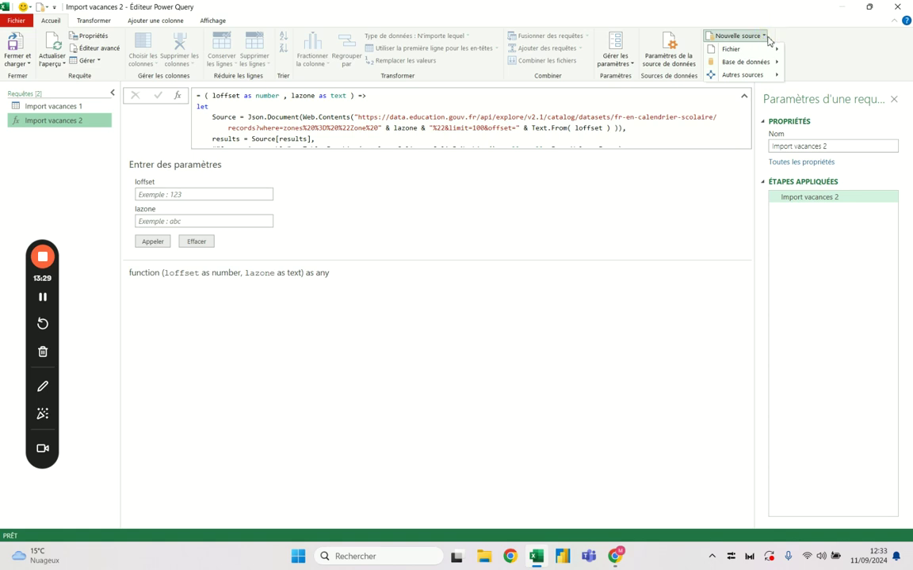
pyautogui.moveTo(737, 50)
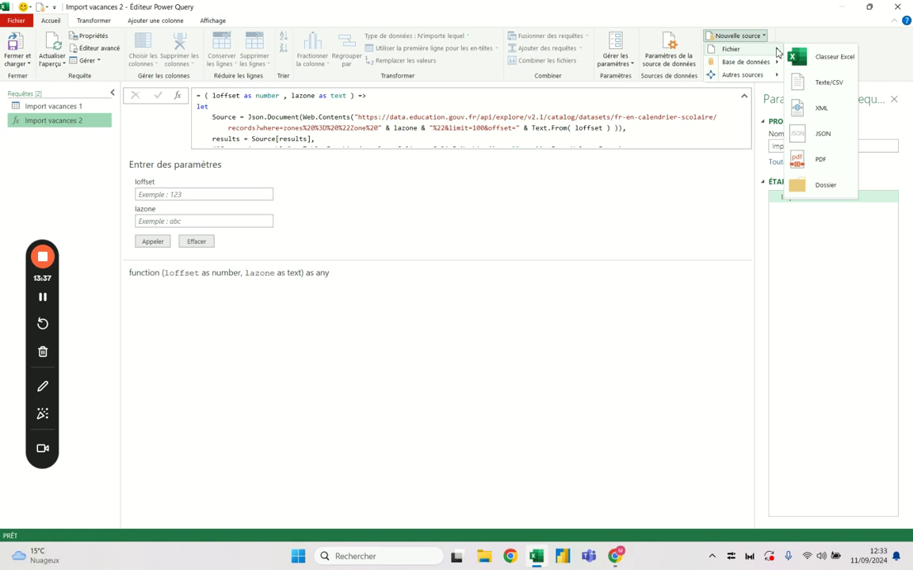
pyautogui.click(762, 38)
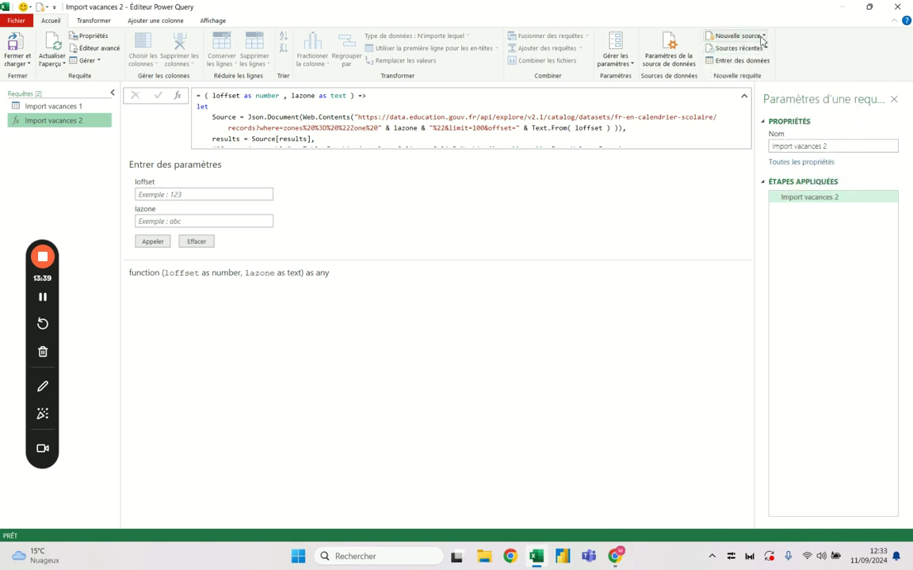
pyautogui.moveTo(742, 75)
pyautogui.click(762, 38)
pyautogui.click(831, 85)
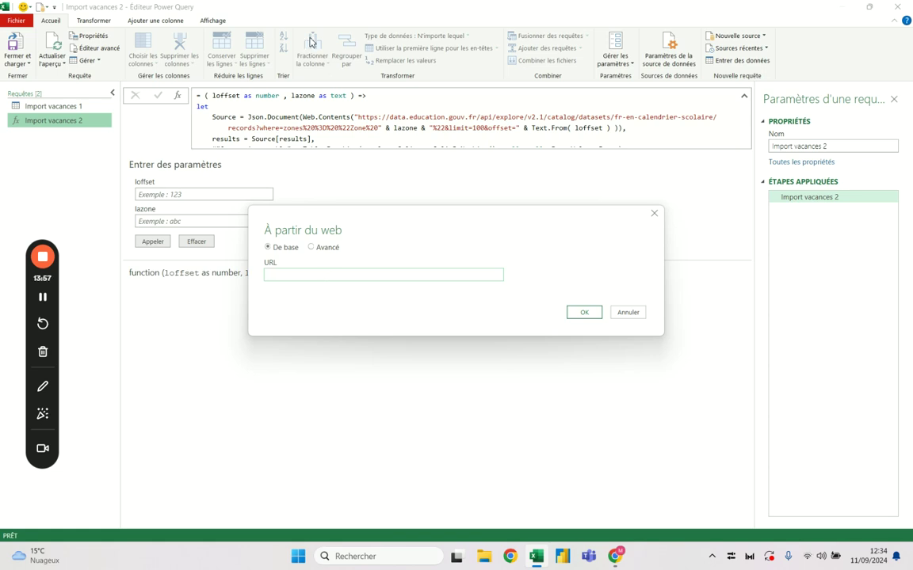
pyautogui.hotkey('alt', 'Tab')
# - Copy the Zone B API call URL (limit=100&offset=0) from the calendrier scolaire page in Chrome
pyautogui.hotkey('alt', 'Tab')
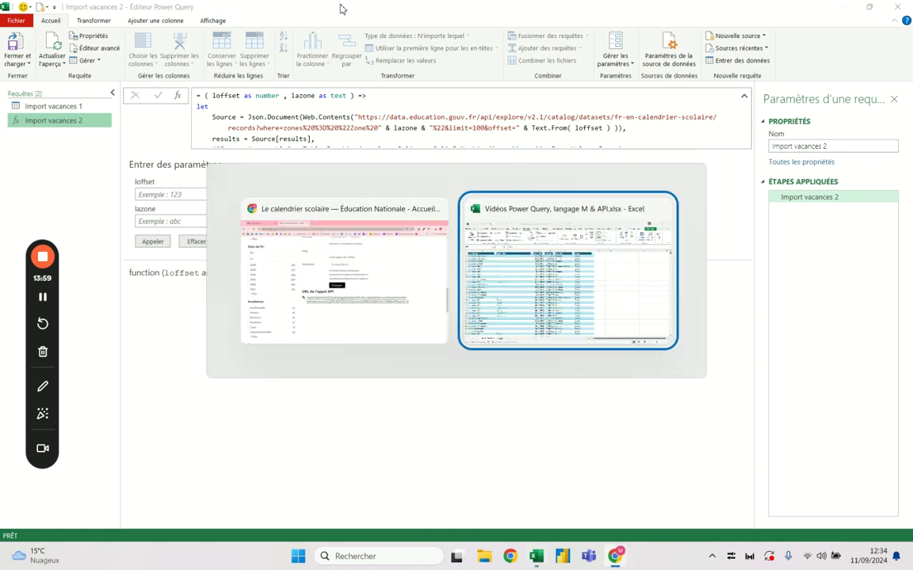
pyautogui.hotkey('alt', 'Tab')
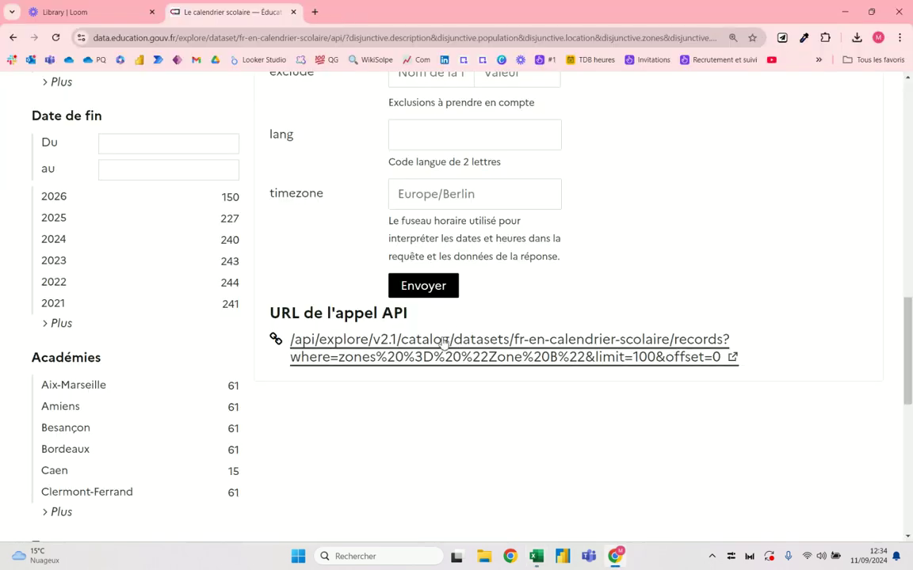
pyautogui.rightClick(442, 341)
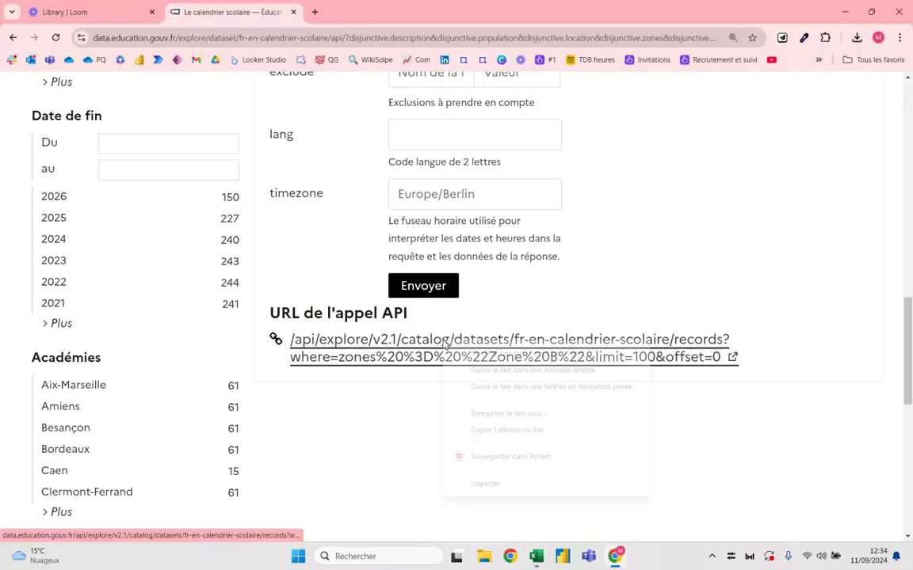
pyautogui.click(492, 432)
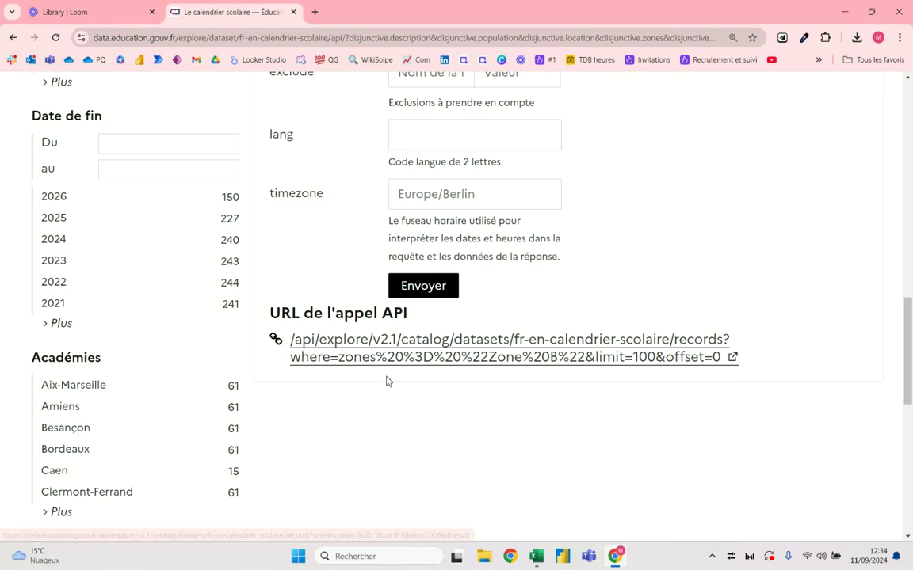
pyautogui.hotkey('alt', 'Tab')
# - Import the pasted Zone B API URL as a new query named 'Import vacances 2 bis'
pyautogui.hotkey('ctrl', 'v')
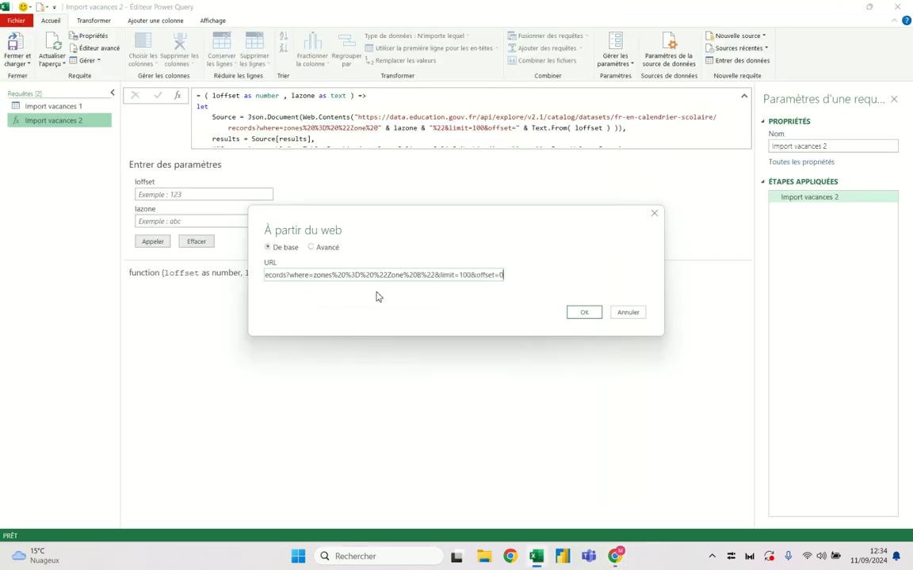
pyautogui.click(586, 313)
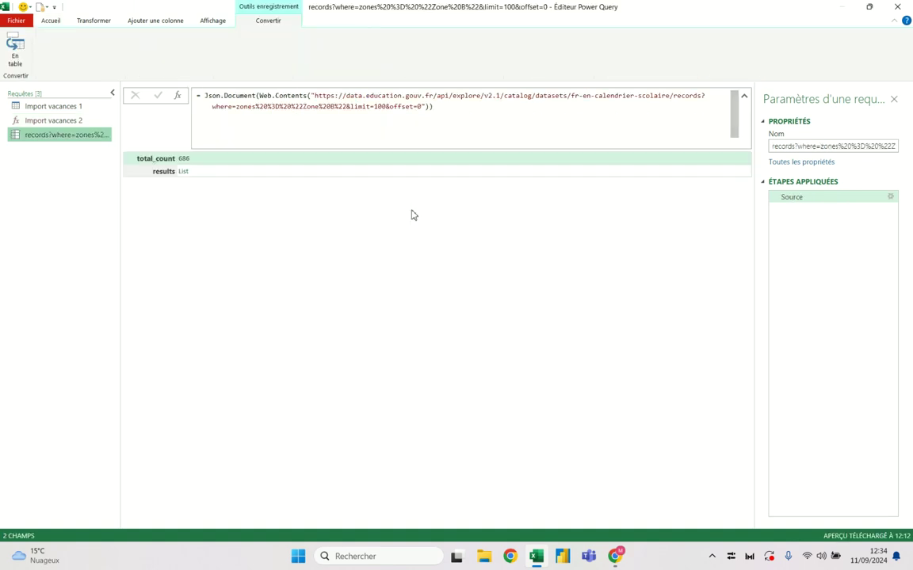
pyautogui.doubleClick(66, 135)
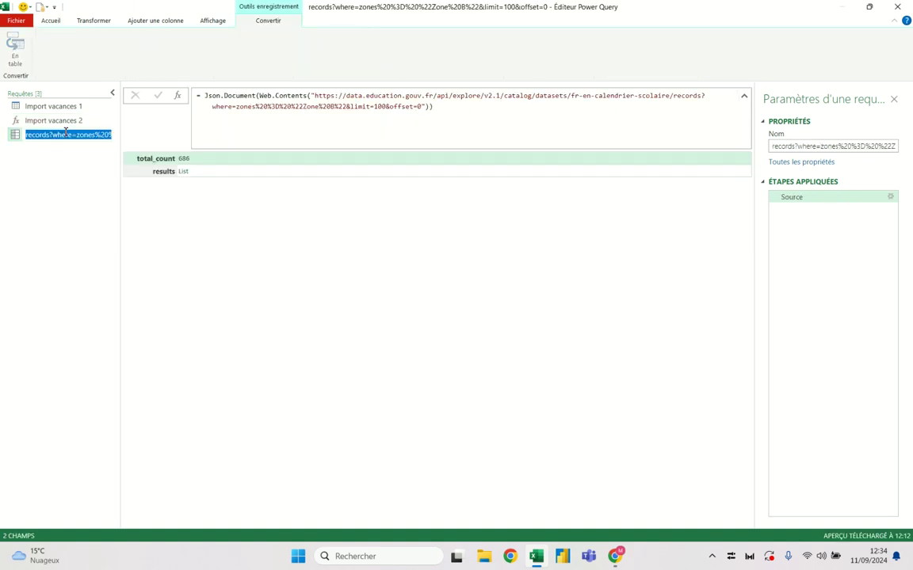
pyautogui.write('Import vacances 2 b')
pyautogui.write('is')
pyautogui.press('Return')
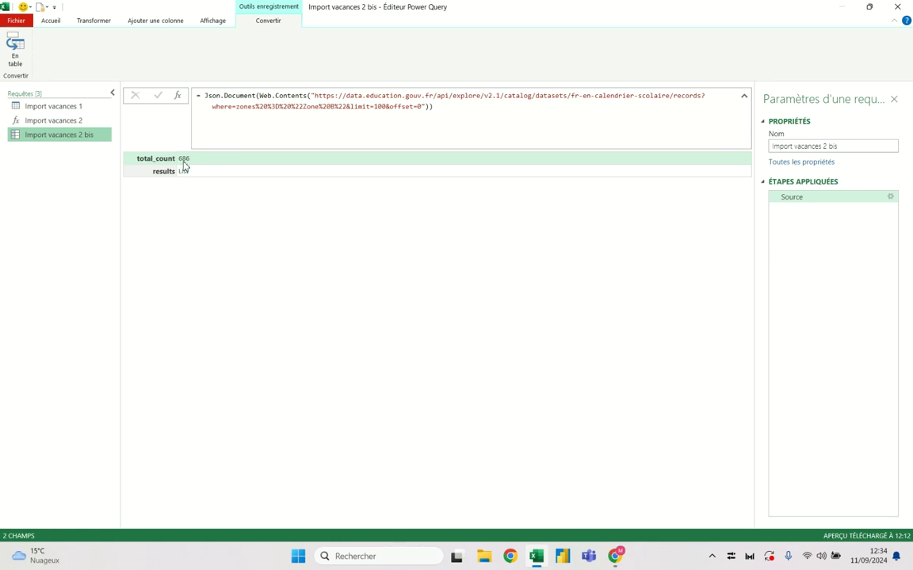
pyautogui.moveTo(423, 111)
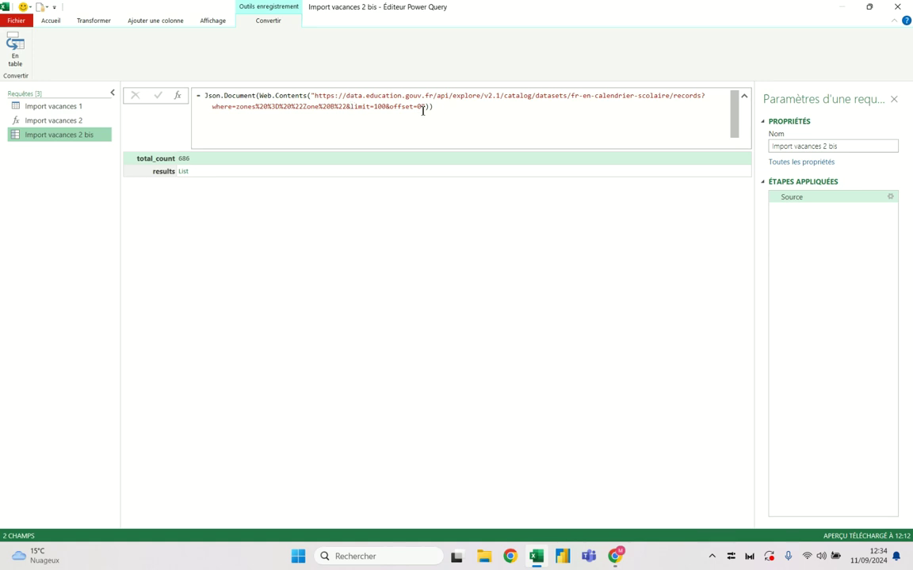
# - Delete '&limit=100&offset=0' from the source URL in the formula bar
pyautogui.moveTo(422, 107); pyautogui.dragTo(347, 107)
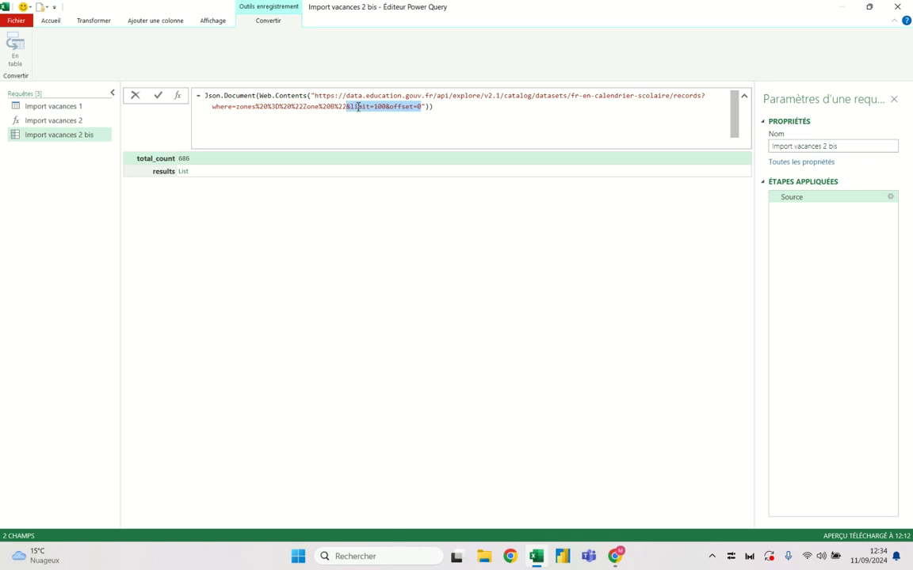
pyautogui.press('Delete')
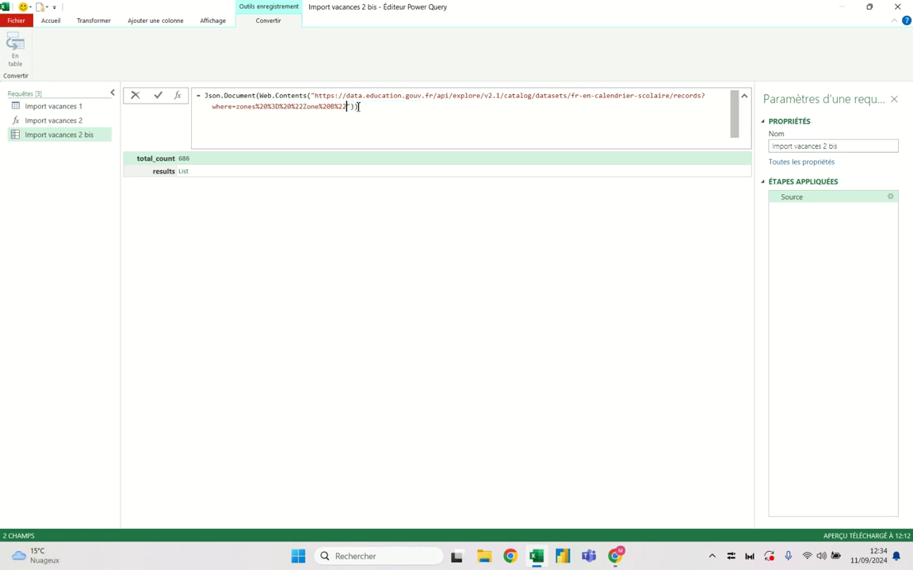
pyautogui.press('Return')
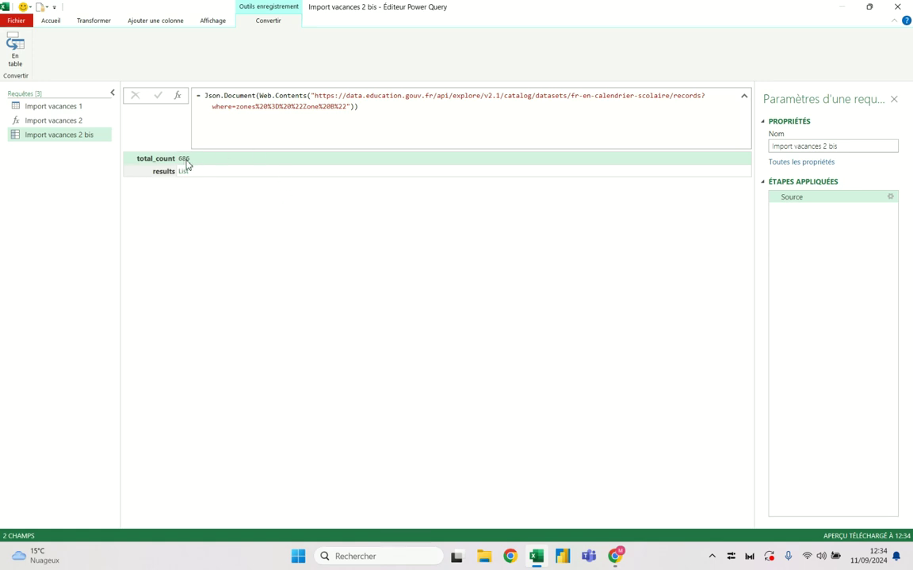
# - Convert the record to a table, then rename Source to lenbderésultats and append [total_count] in the Advanced Editor
pyautogui.click(16, 52)
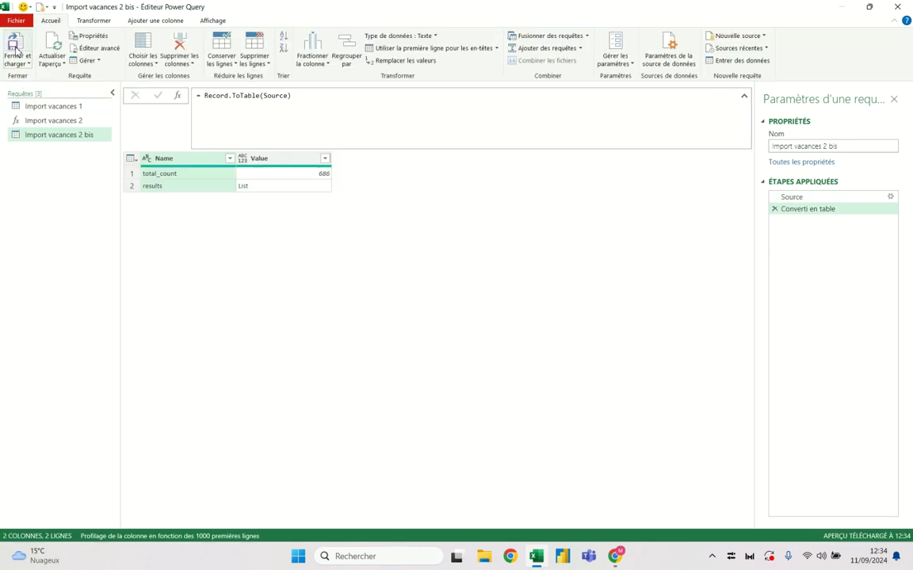
pyautogui.click(93, 47)
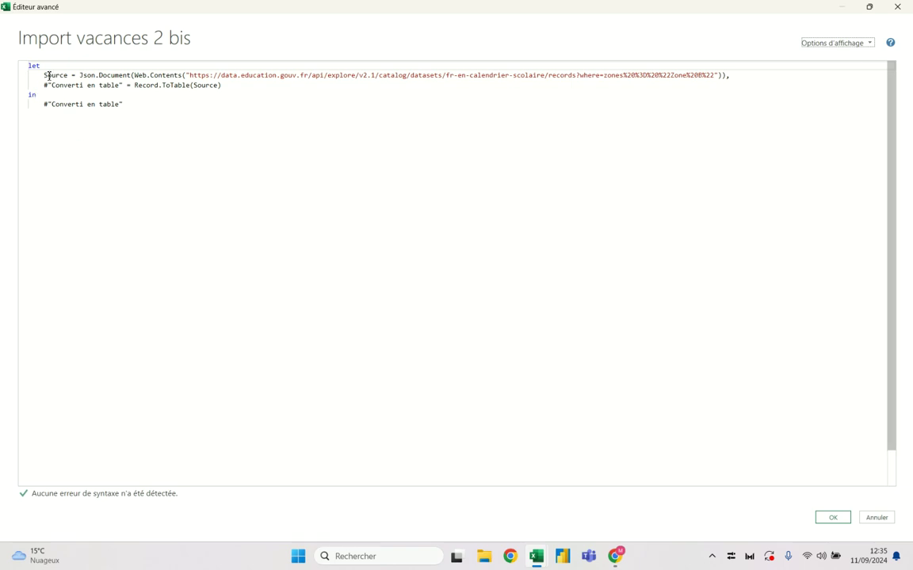
pyautogui.doubleClick(63, 73)
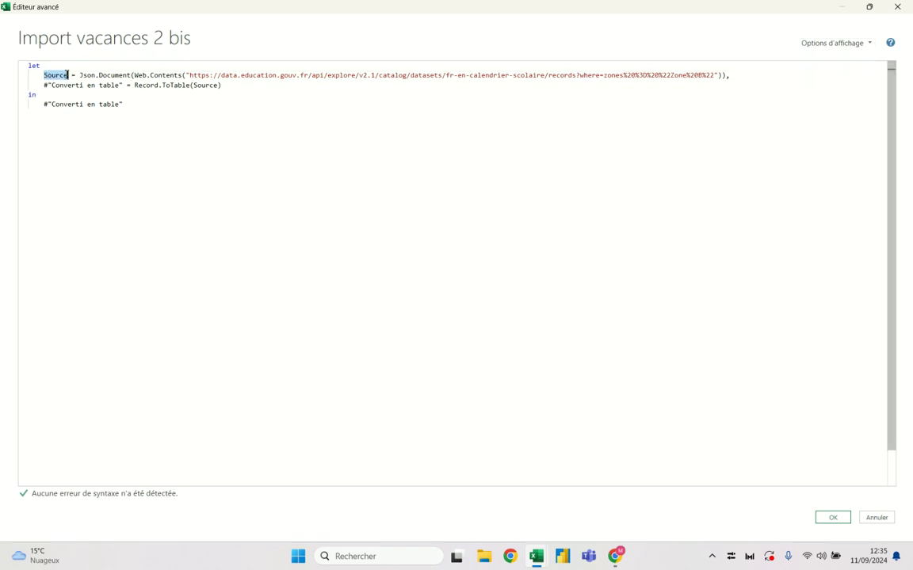
pyautogui.write('lenbderésultats')
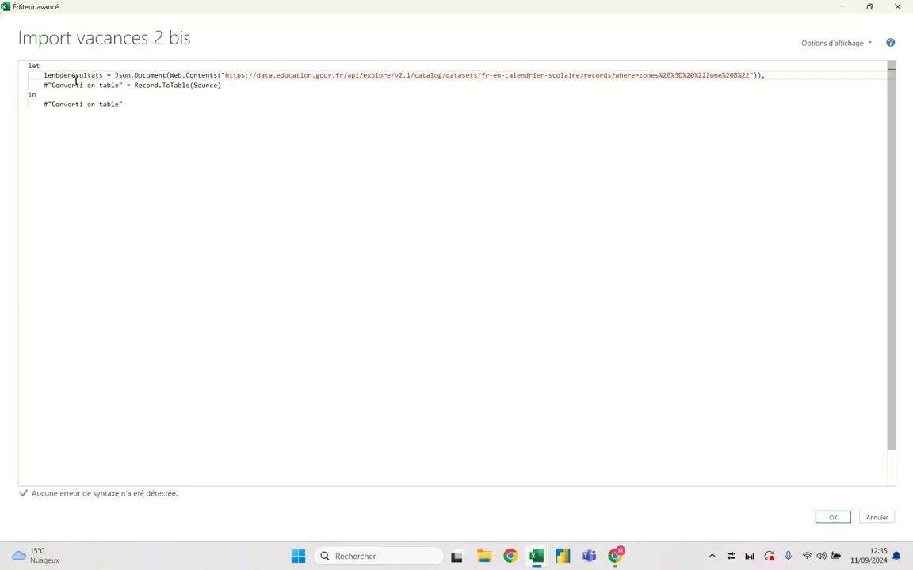
pyautogui.click(120, 86)
pyautogui.click(103, 75)
pyautogui.click(762, 75)
pyautogui.write('[total_coun')
pyautogui.write('t')
pyautogui.click(840, 73)
pyautogui.click(833, 520)
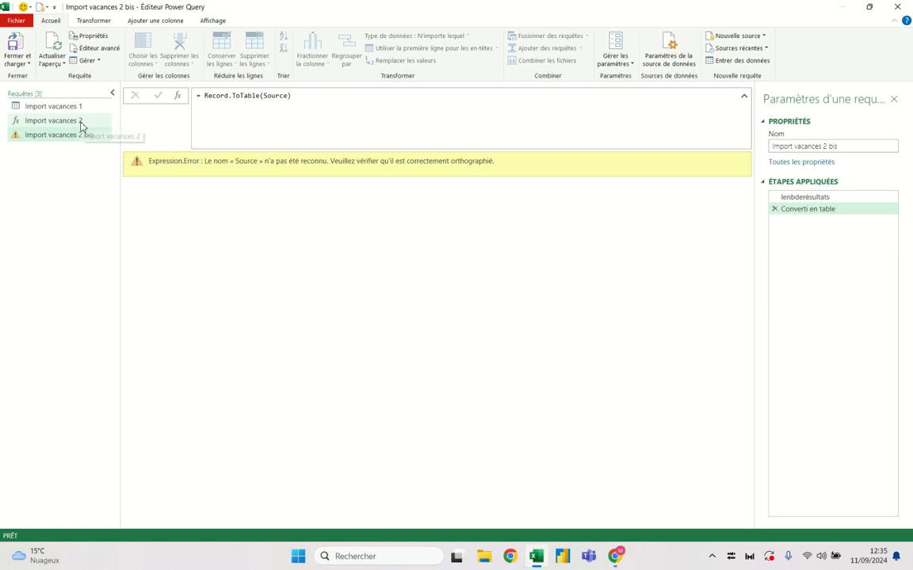
# - Remove [total_count] from the lenbderésultats step in the Advanced Editor and apply
pyautogui.click(79, 121)
pyautogui.click(76, 134)
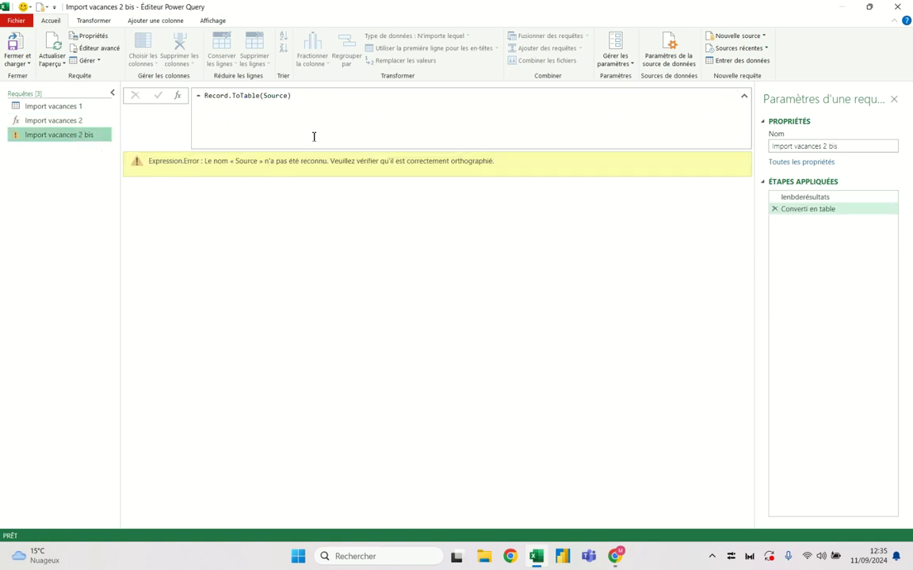
pyautogui.click(94, 48)
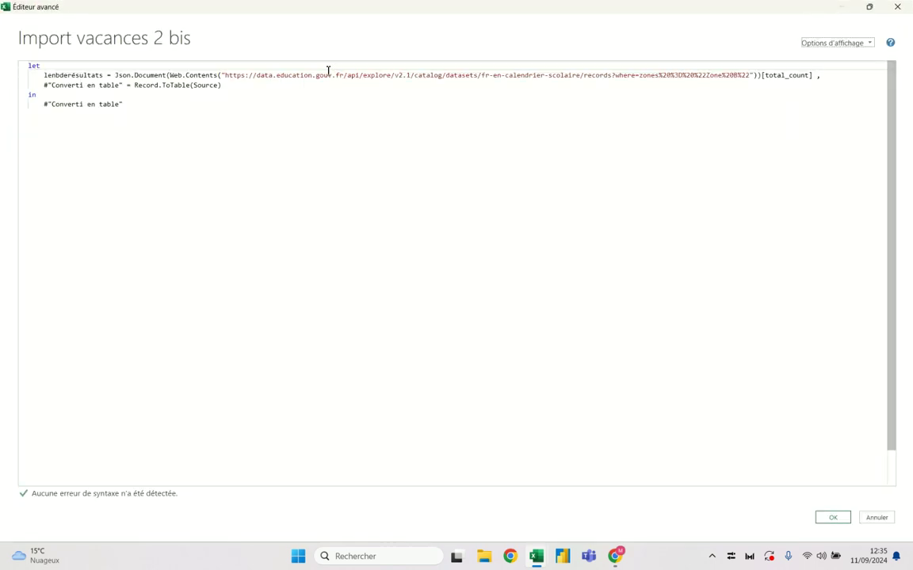
pyautogui.moveTo(812, 76); pyautogui.dragTo(762, 75)
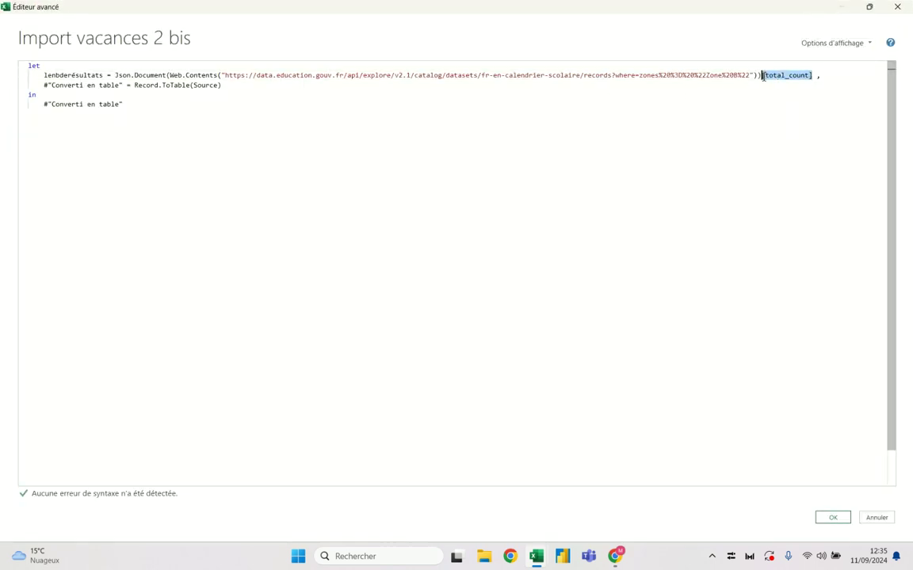
pyautogui.press('Delete')
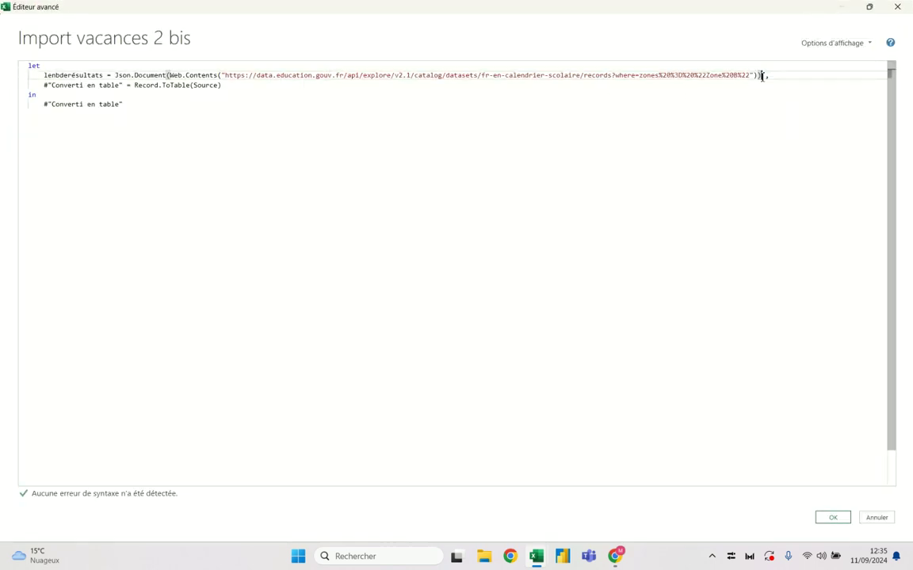
pyautogui.press('Return')
pyautogui.press('BackSpace')
pyautogui.click(843, 518)
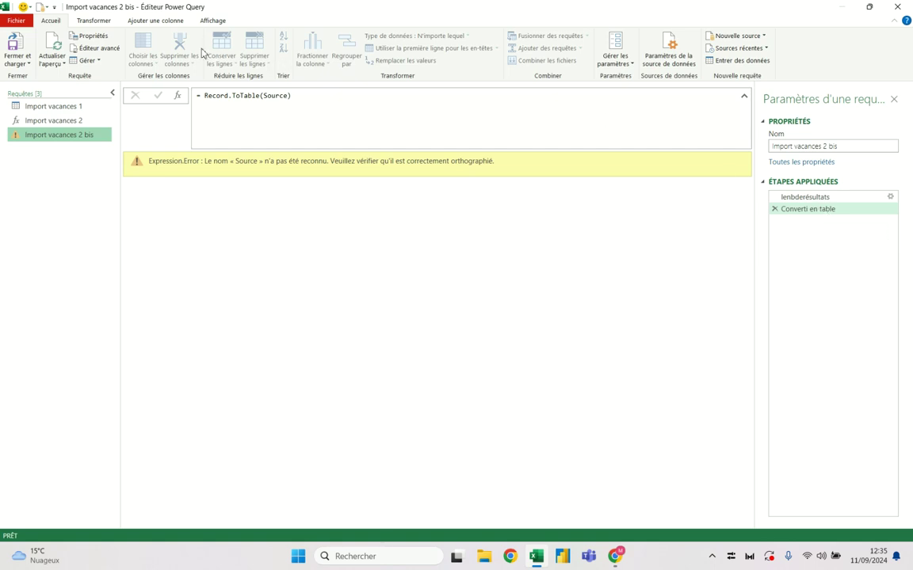
pyautogui.click(94, 48)
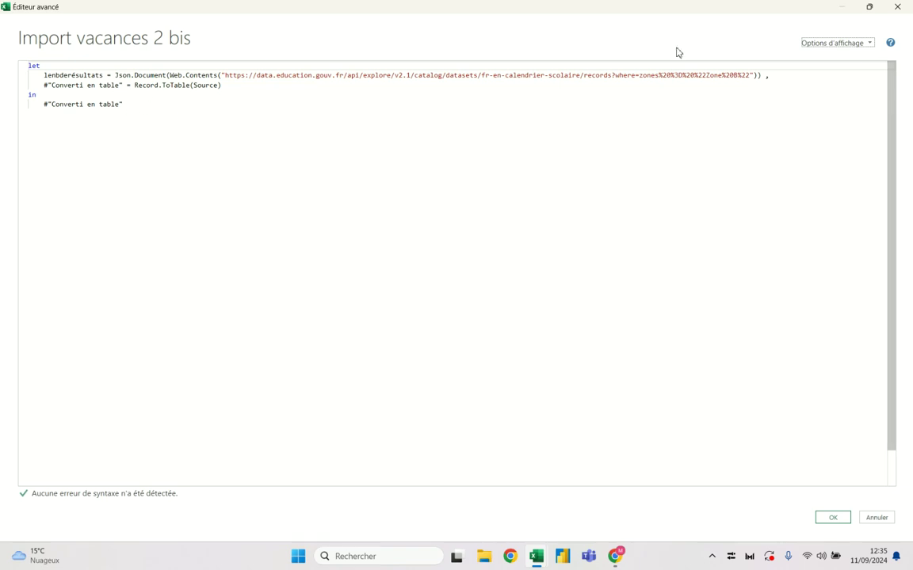
pyautogui.click(897, 6)
# - Delete the Converti en table step and re-append [total_count] so the query returns 686
pyautogui.click(774, 209)
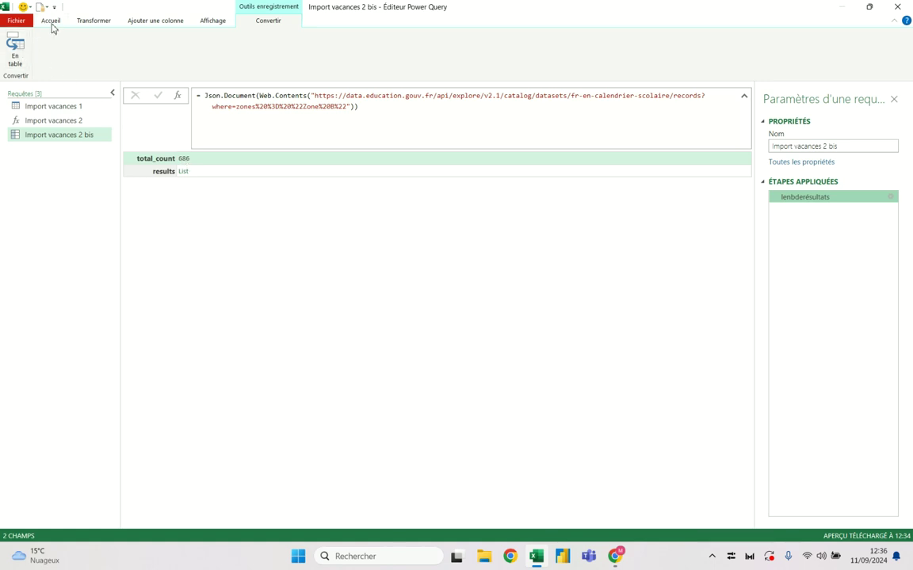
pyautogui.click(50, 20)
pyautogui.click(88, 46)
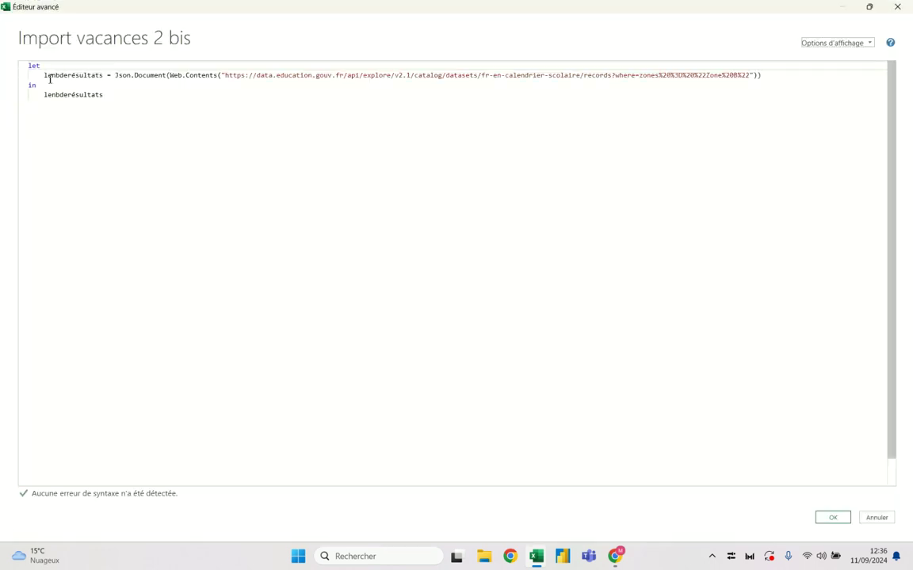
pyautogui.click(767, 77)
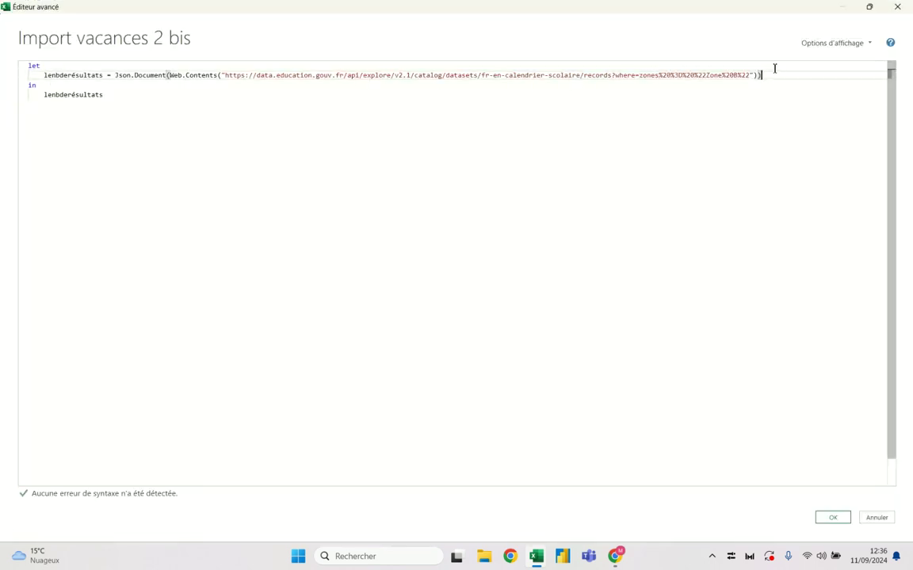
pyautogui.write('[total_count]')
pyautogui.click(833, 519)
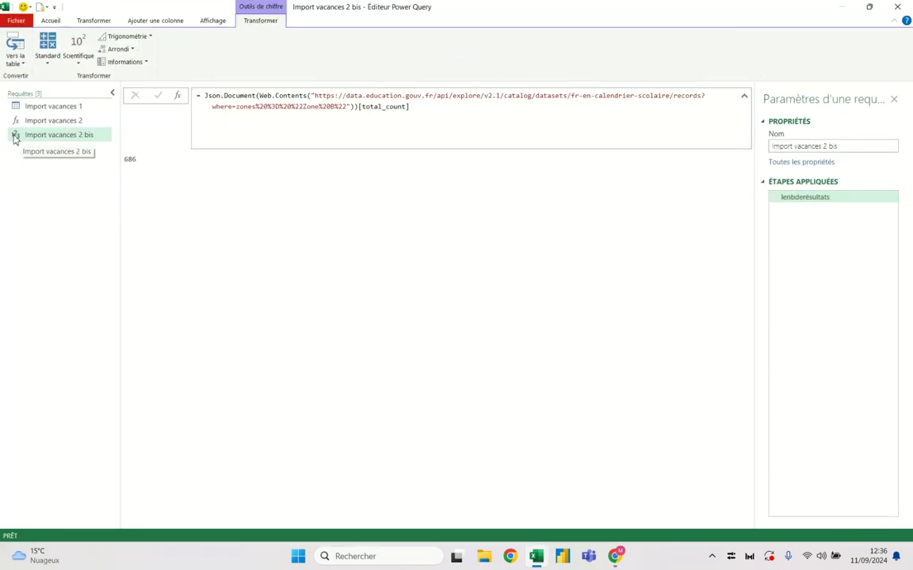
pyautogui.click(50, 20)
# - Add a lenbdepages = lenbderésultats / 100 step and output it, giving 6,86
pyautogui.click(88, 48)
pyautogui.click(835, 75)
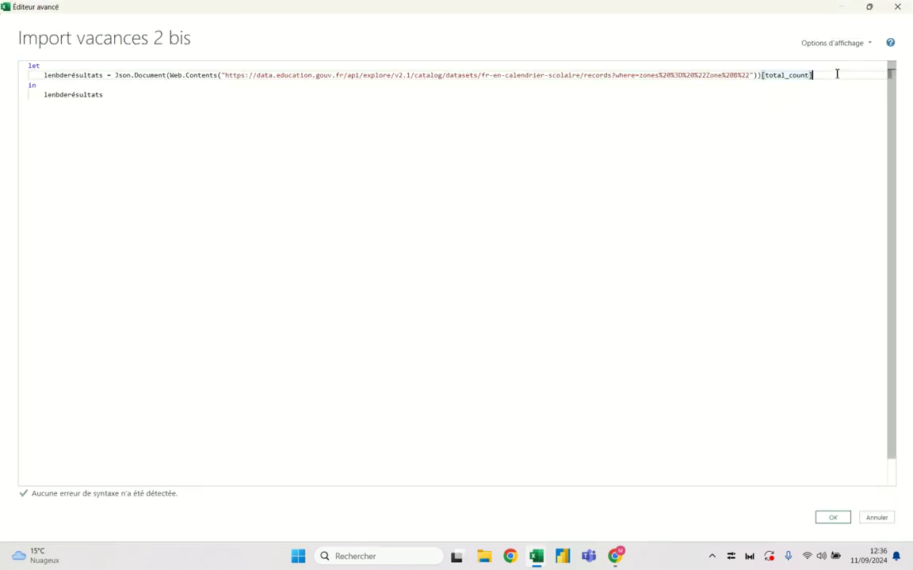
pyautogui.write(' ,')
pyautogui.press('Return')
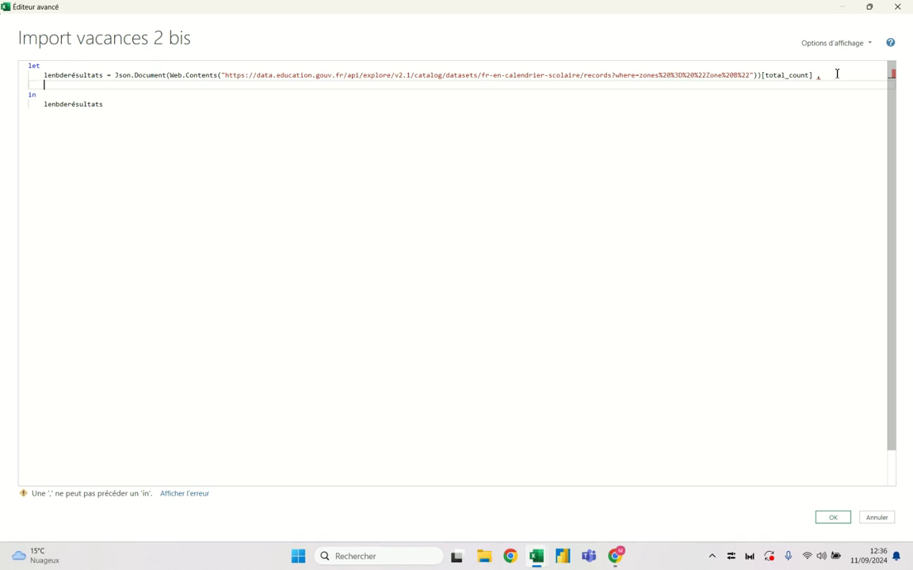
pyautogui.write('le')
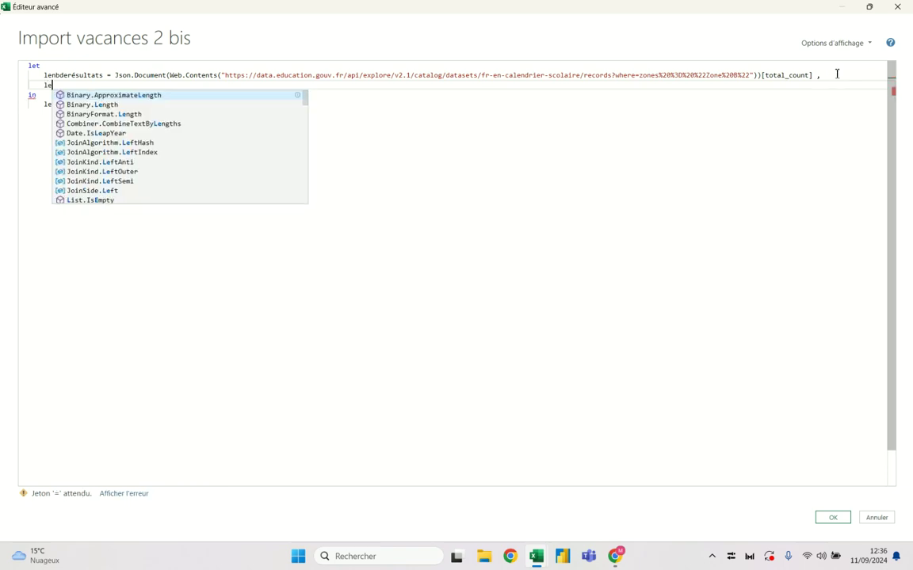
pyautogui.write('nbdep')
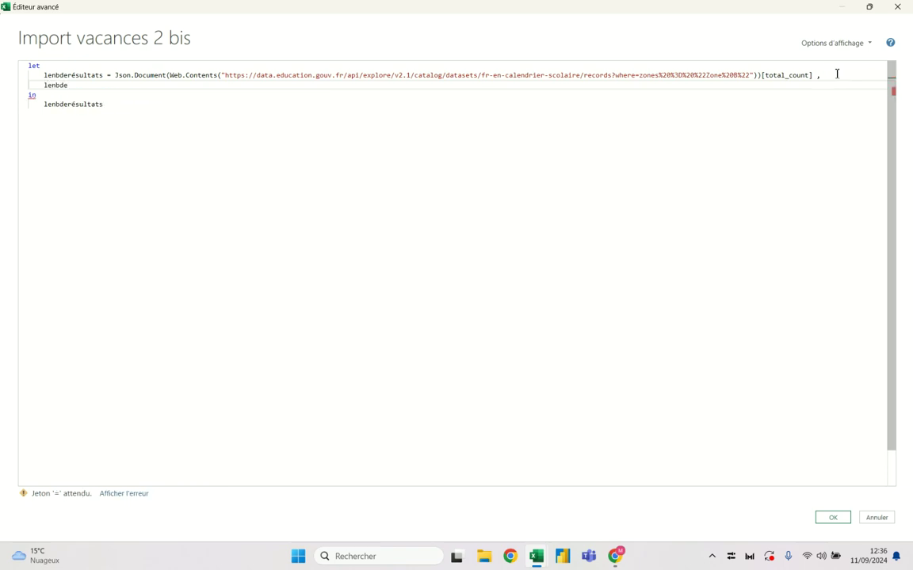
pyautogui.write('ages = ')
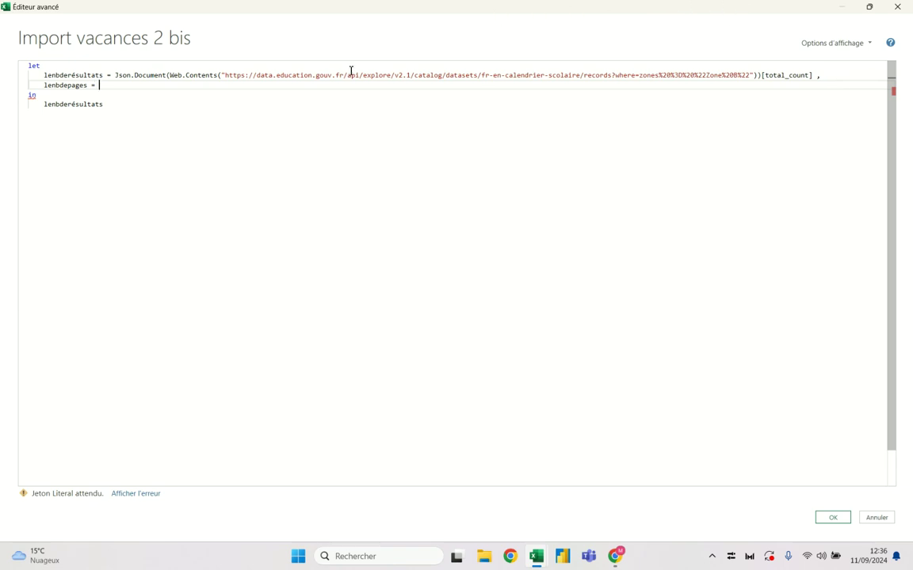
pyautogui.write('lenb')
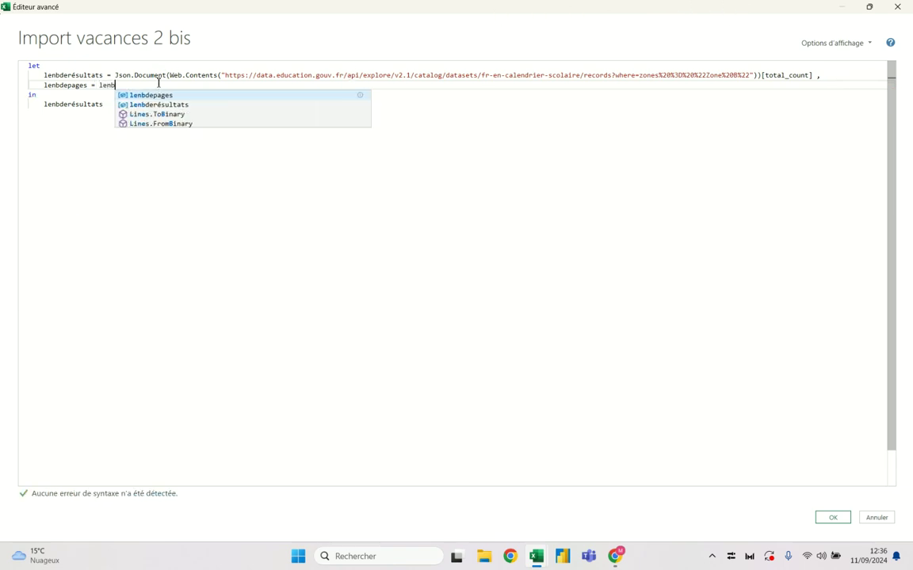
pyautogui.click(182, 105)
pyautogui.write('/ 100')
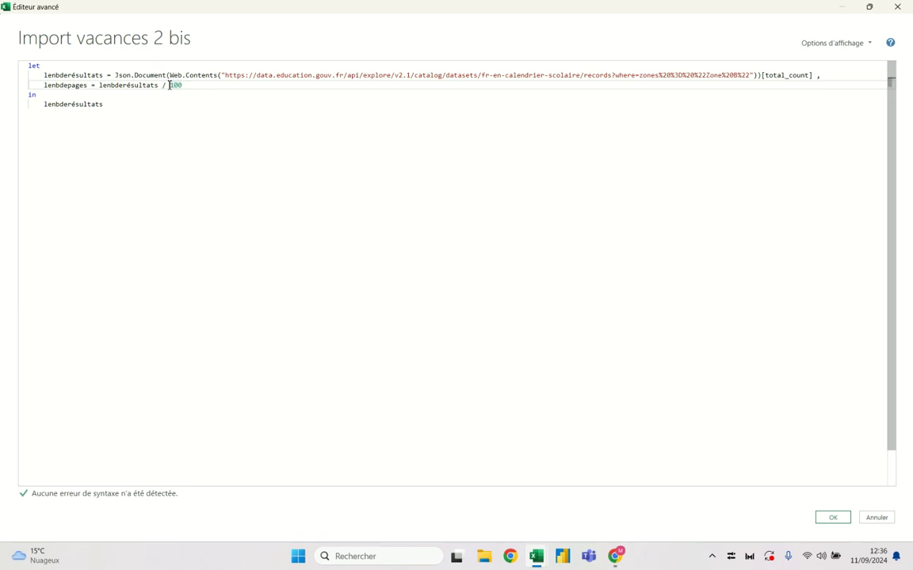
pyautogui.click(100, 86)
pyautogui.press('BackSpace')
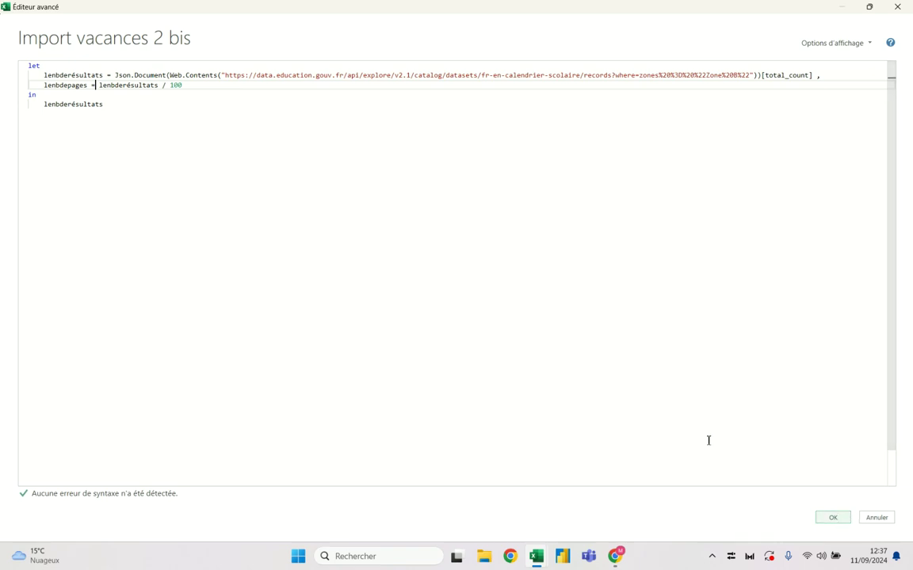
pyautogui.click(89, 85)
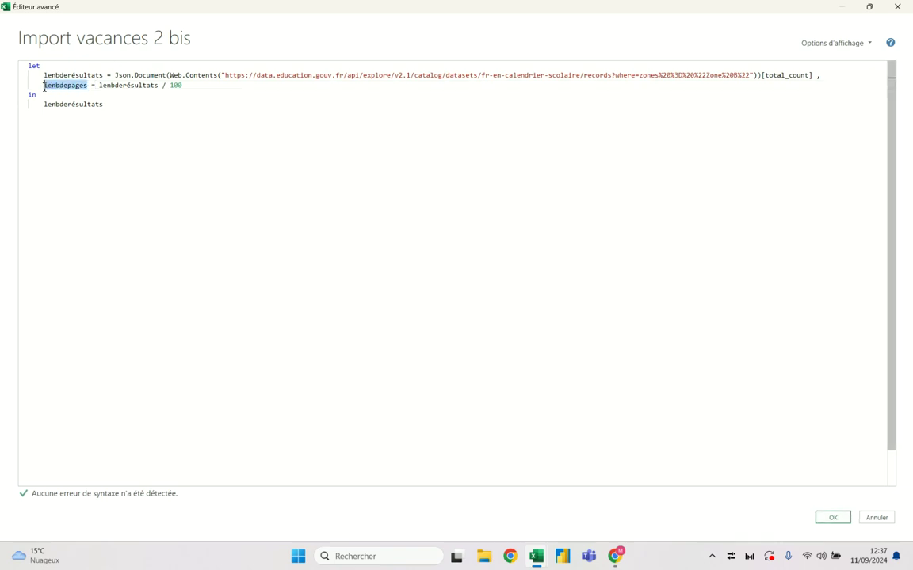
pyautogui.moveTo(103, 104); pyautogui.dragTo(43, 104)
pyautogui.write('lenbdepages')
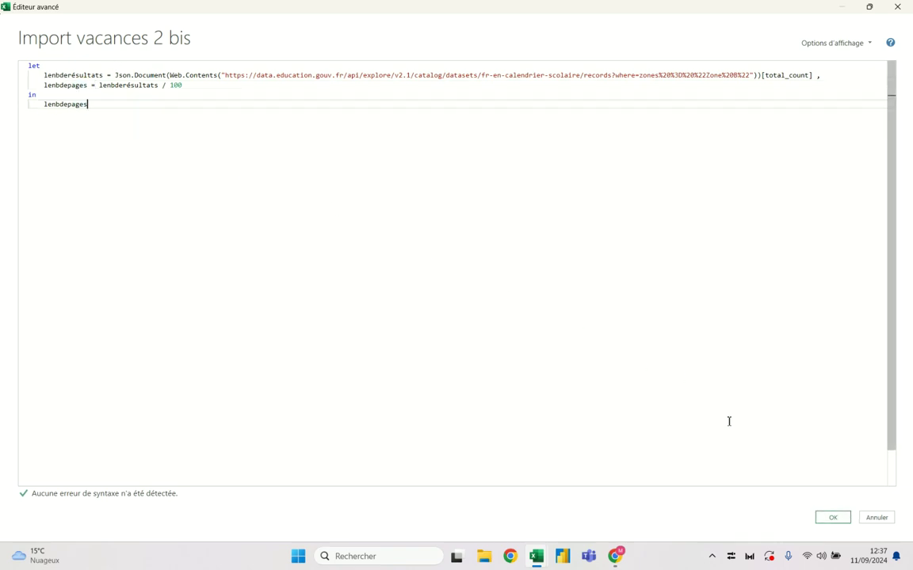
pyautogui.click(832, 517)
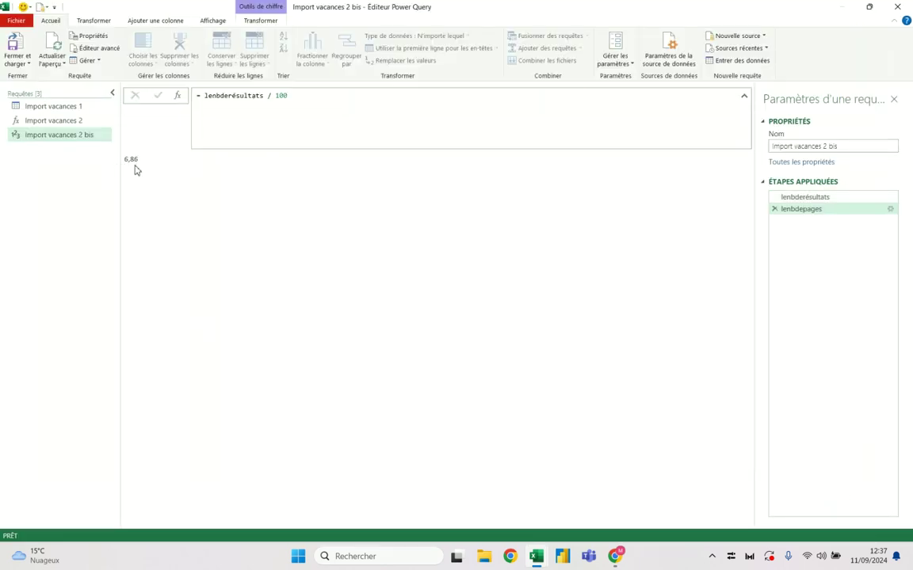
# - Wrap the lenbdepages division in Number.RoundAwayFromZero so it returns 7
pyautogui.click(203, 95)
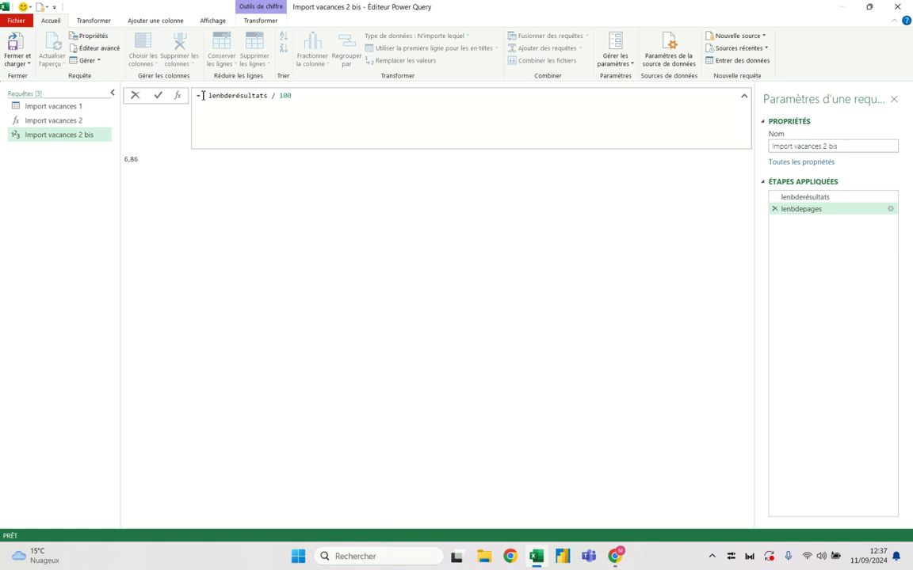
pyautogui.write('round')
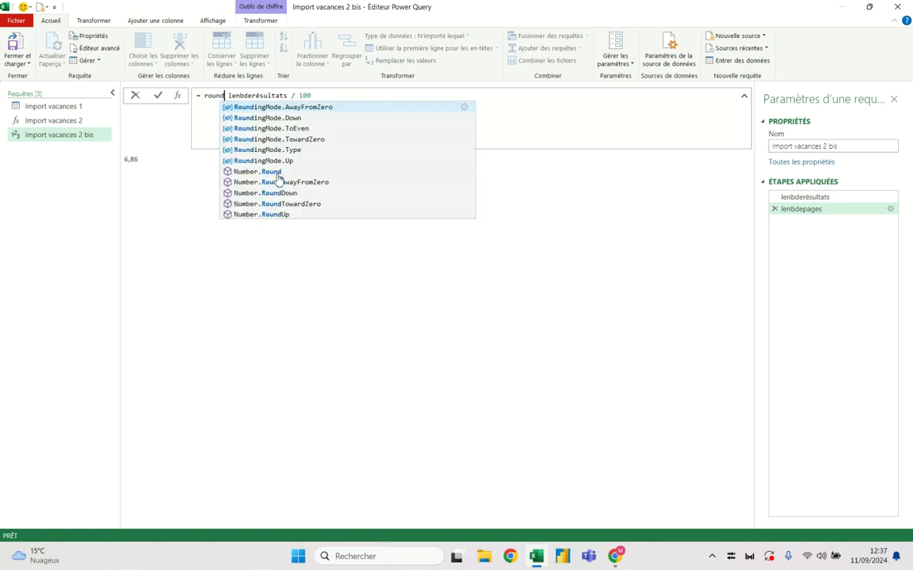
pyautogui.click(284, 182)
pyautogui.write('(')
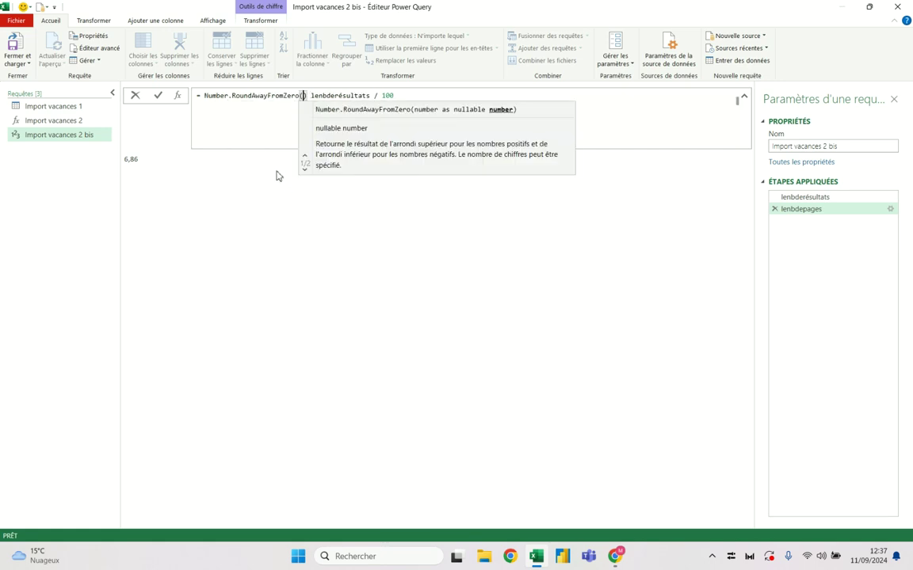
pyautogui.press('BackSpace')
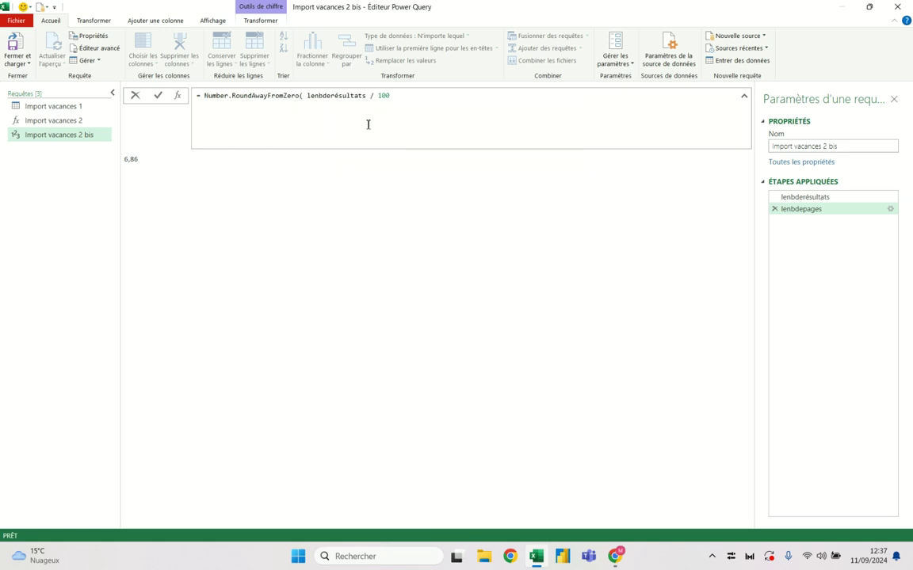
pyautogui.press('Return')
pyautogui.click(426, 99)
pyautogui.write(')')
pyautogui.click(158, 96)
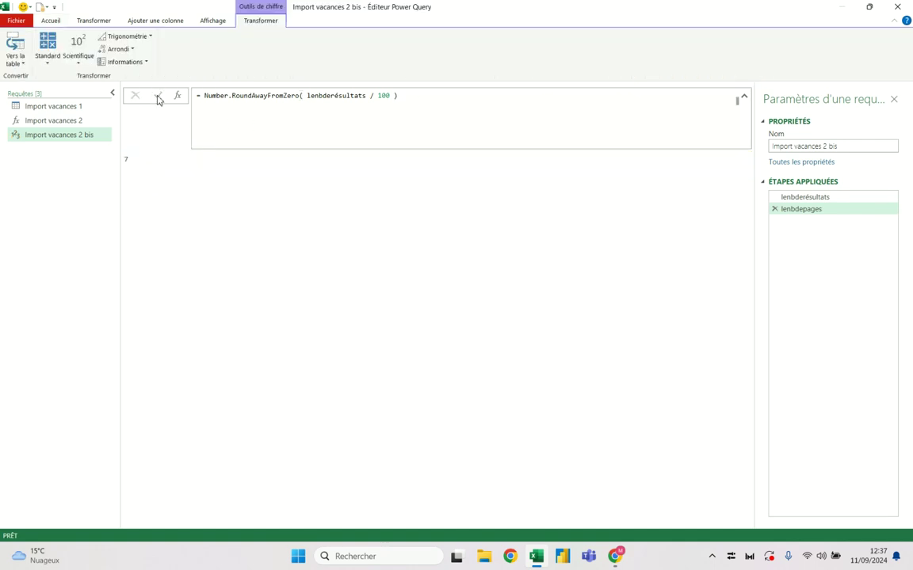
# - Add a 0-digits argument: Number.RoundAwayFromZero( lenbderésultats / 100 , 0 )
pyautogui.click(397, 95)
pyautogui.click(392, 96)
pyautogui.press('BackSpace')
pyautogui.doubleClick(384, 95)
pyautogui.write(', ')
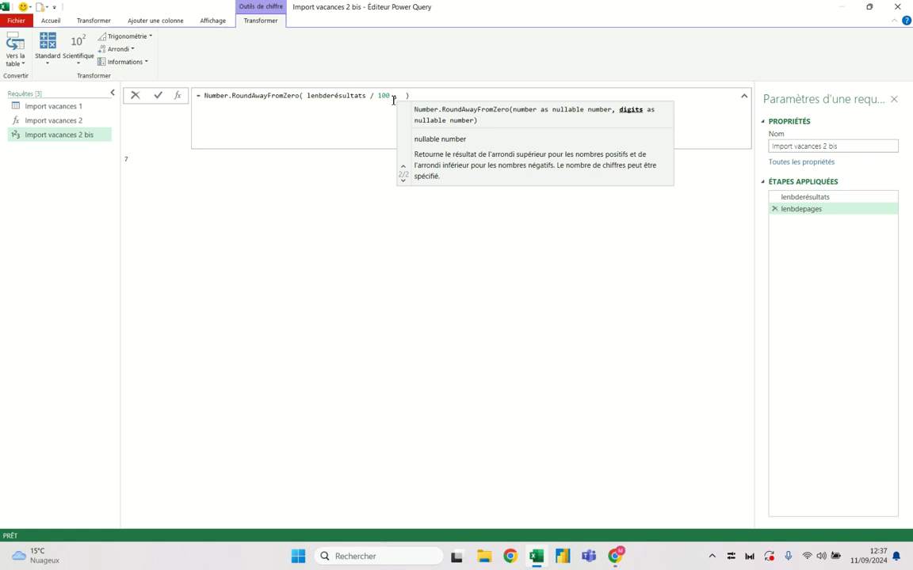
pyautogui.write('0')
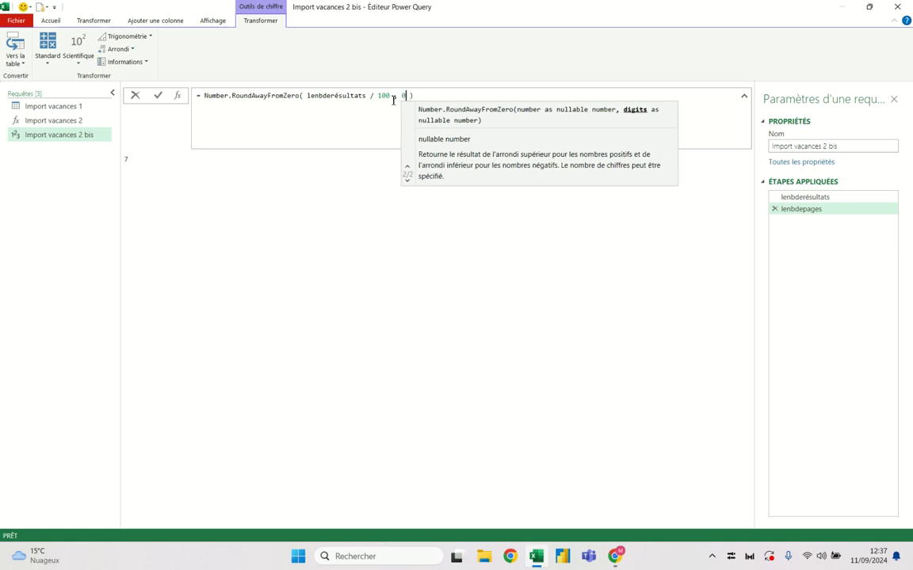
pyautogui.click(158, 97)
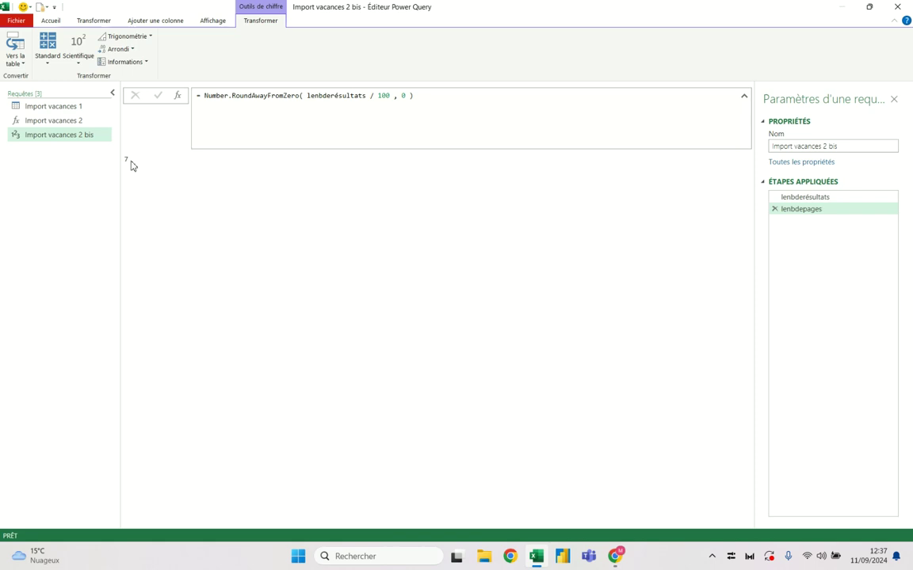
pyautogui.click(62, 23)
pyautogui.click(97, 49)
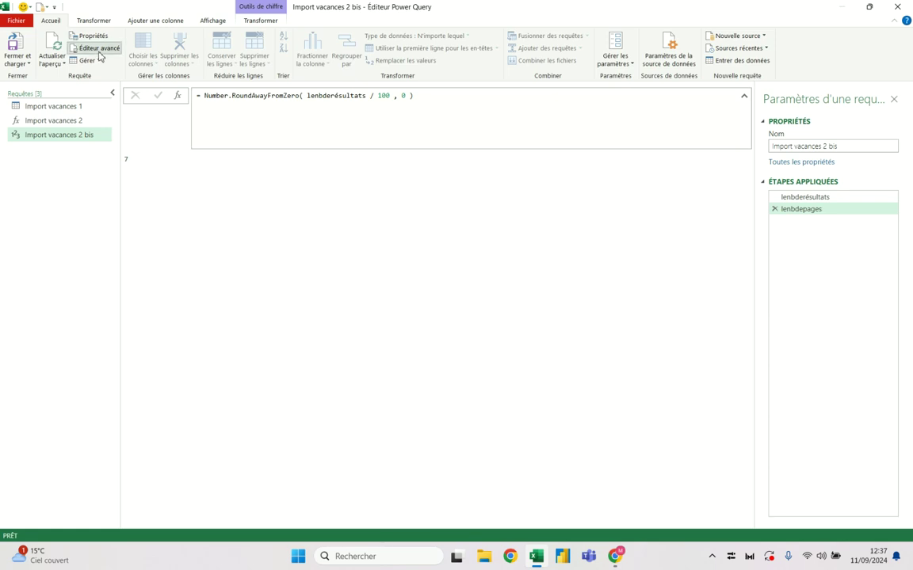
# - Add a new step line 'lespages = List.Numbers(' after lenbdepages in the query code
pyautogui.click(324, 84)
pyautogui.write(', 0 ) ,')
pyautogui.press('Return')
pyautogui.write('l')
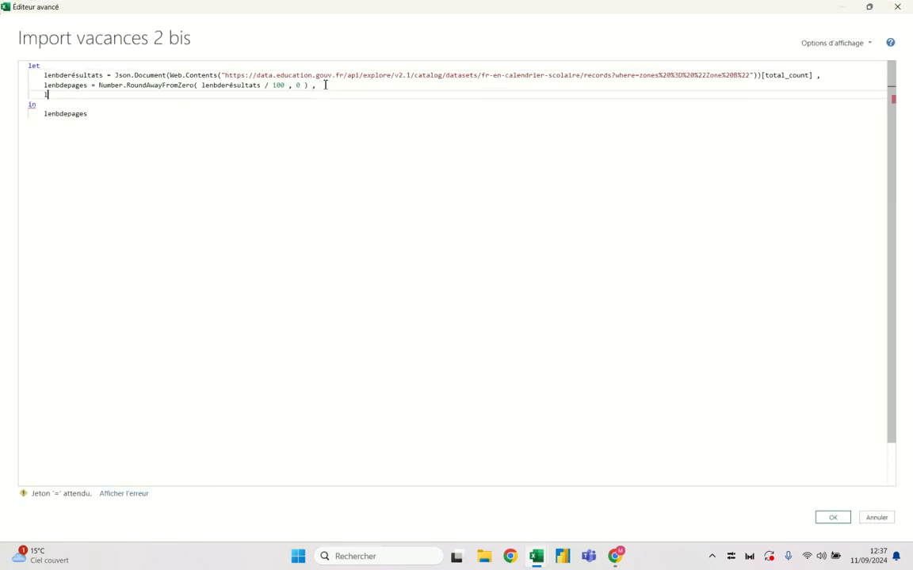
pyautogui.write('espages = listnumbers')
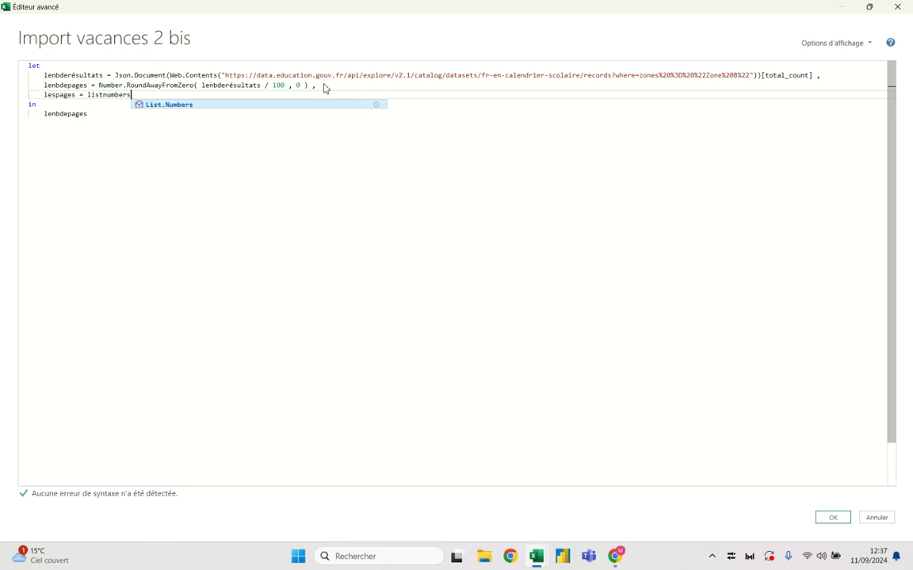
pyautogui.press('Tab')
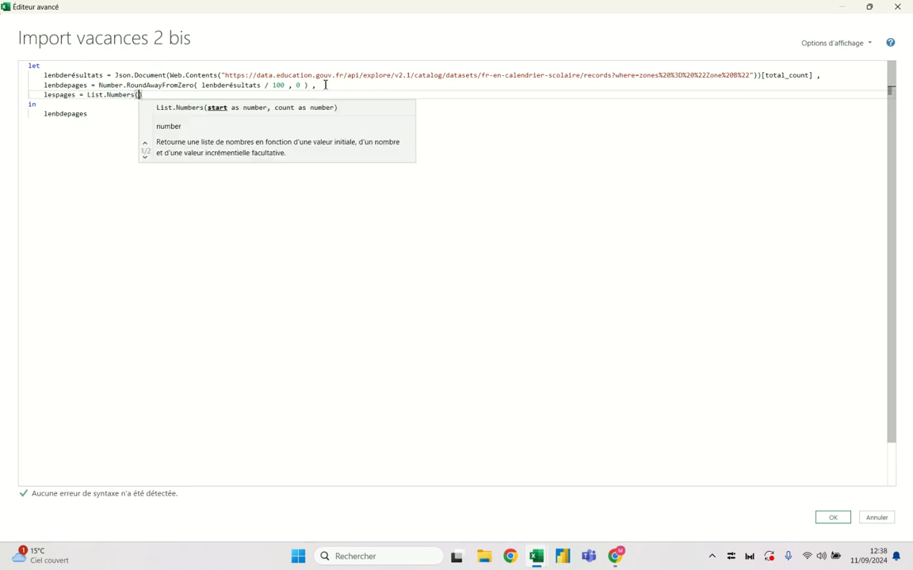
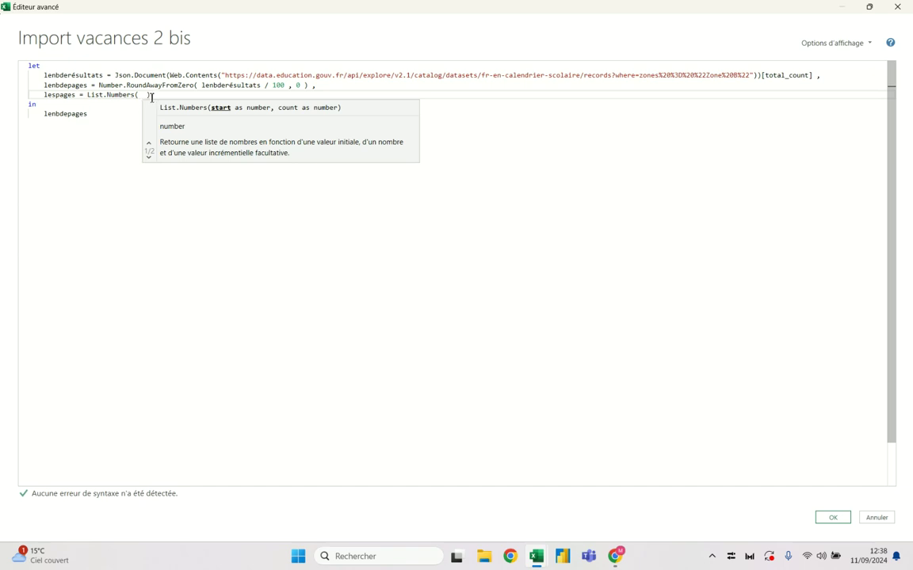
# - Define lespages = List.Numbers(0, lenbdepages, 100) and return lespages after in
pyautogui.write('0 , ')
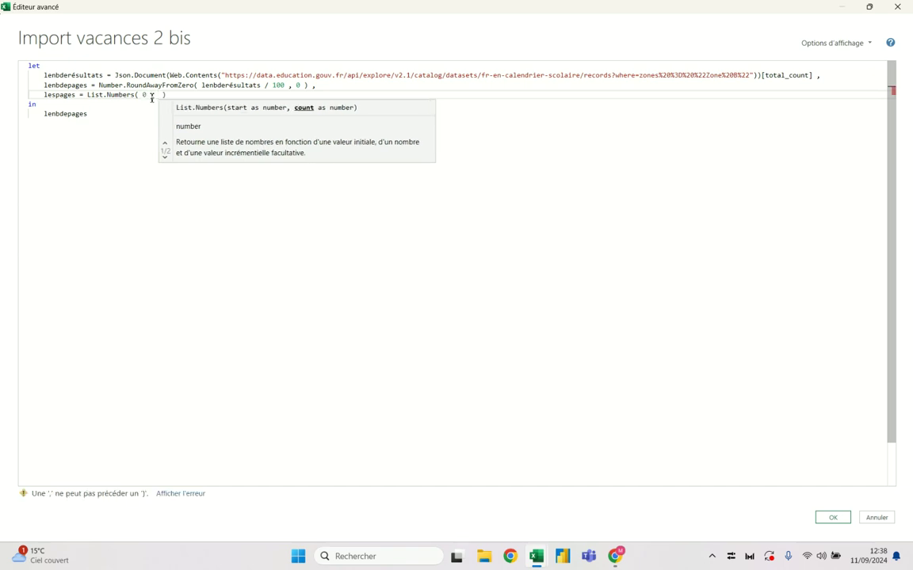
pyautogui.write('100')
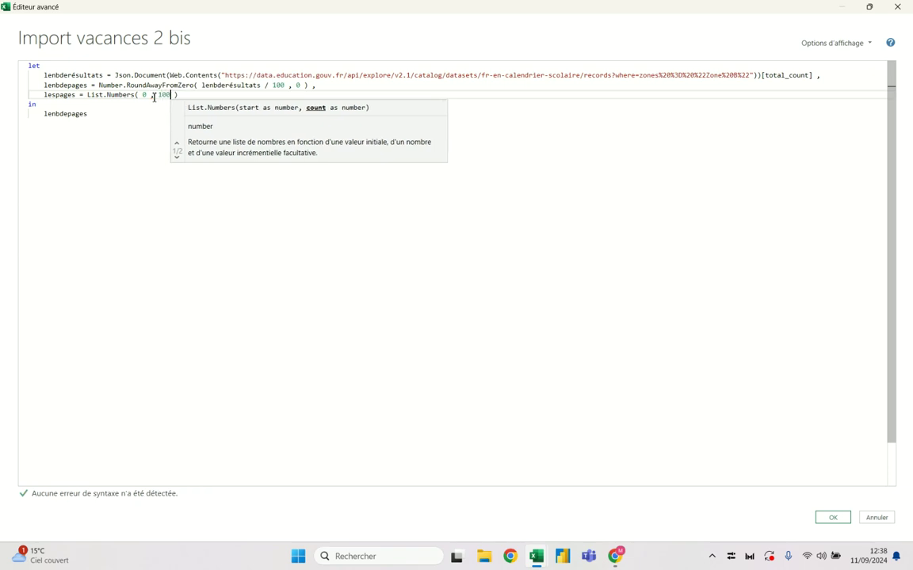
pyautogui.press('BackSpace')
pyautogui.press('BackSpace')
pyautogui.press('BackSpace')
pyautogui.press('BackSpace')
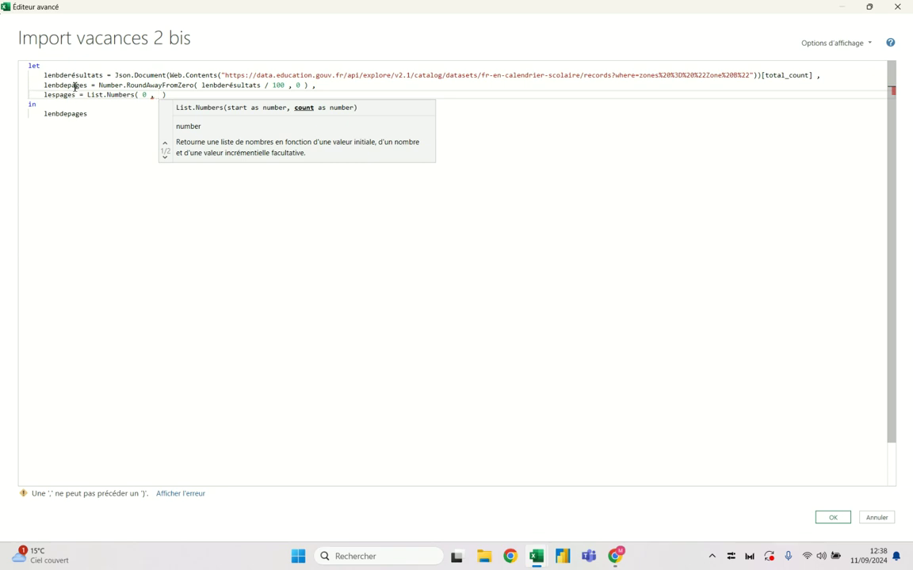
pyautogui.write('lenb')
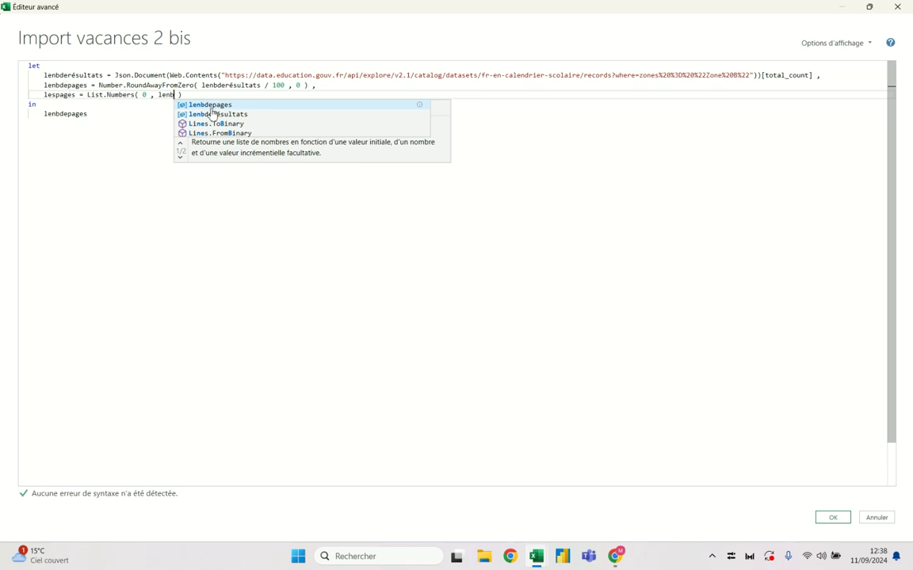
pyautogui.press('Tab')
pyautogui.write(', 100')
pyautogui.click(270, 94)
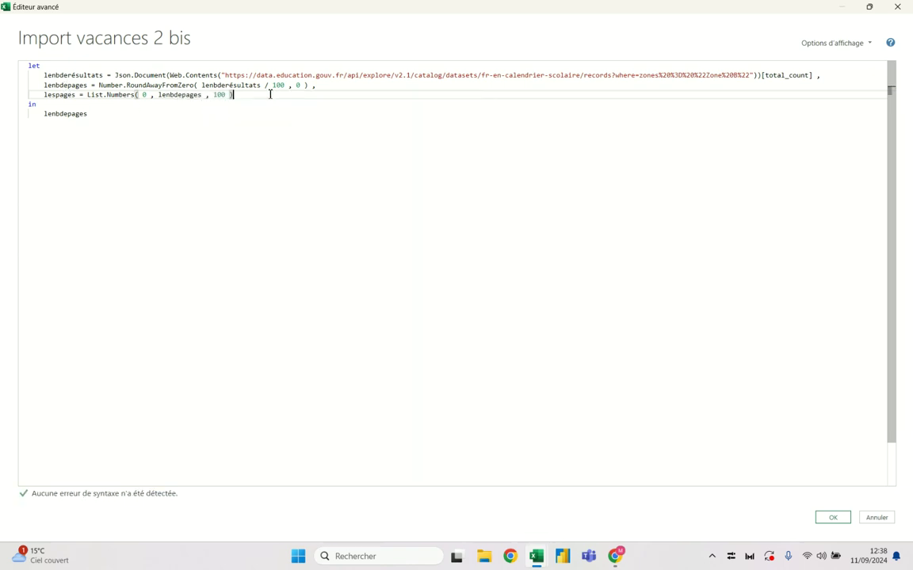
pyautogui.moveTo(90, 114); pyautogui.dragTo(45, 114)
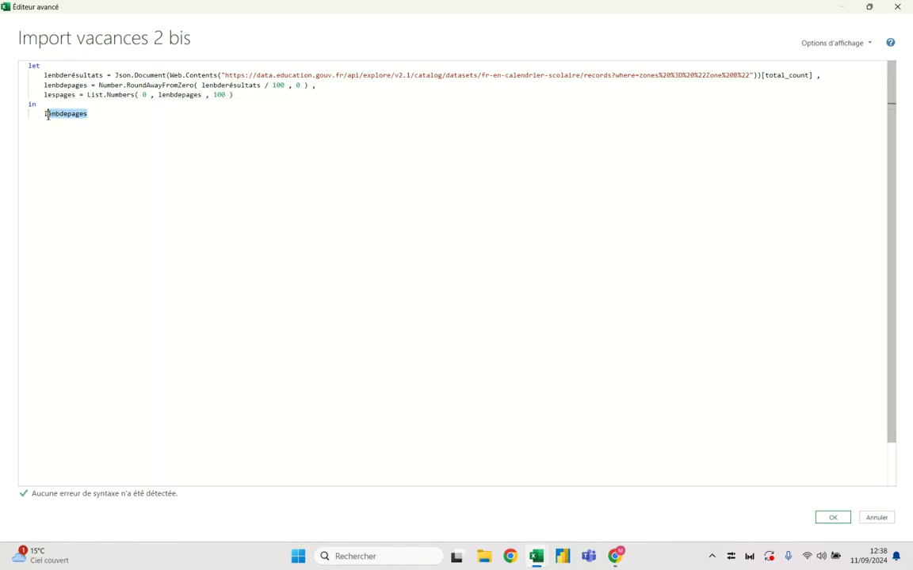
pyautogui.write('lespages')
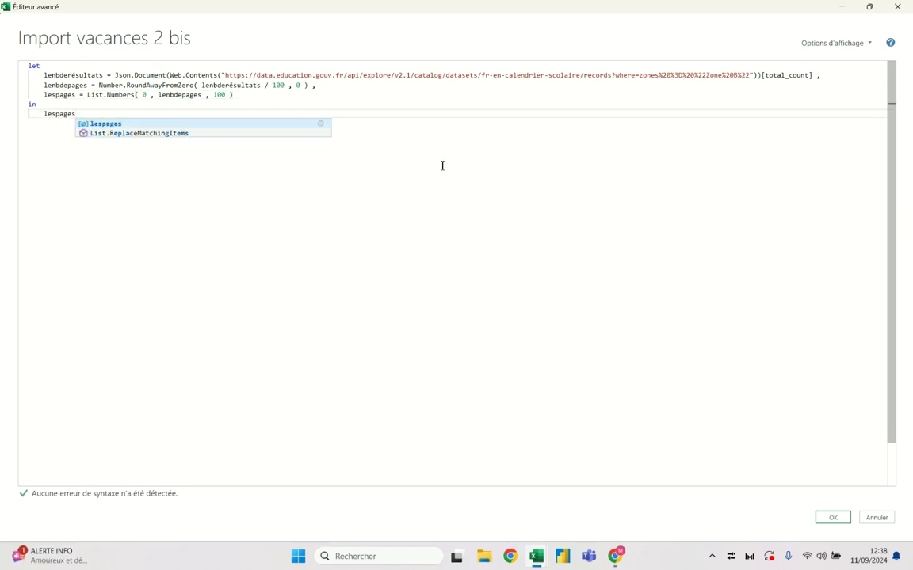
pyautogui.click(831, 519)
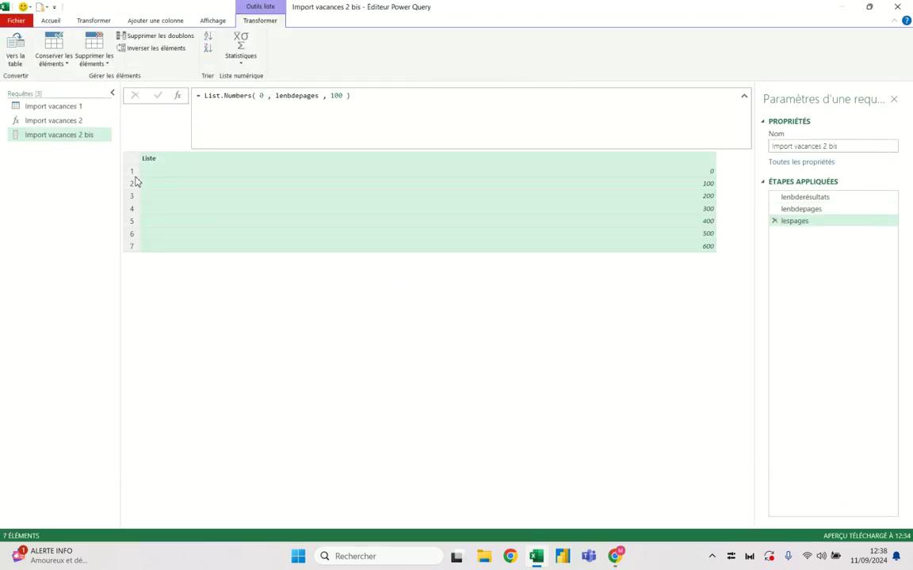
# - Verify the offset list runs 0, 100 … 600, then open the Import vacances 2 function query
pyautogui.click(619, 176)
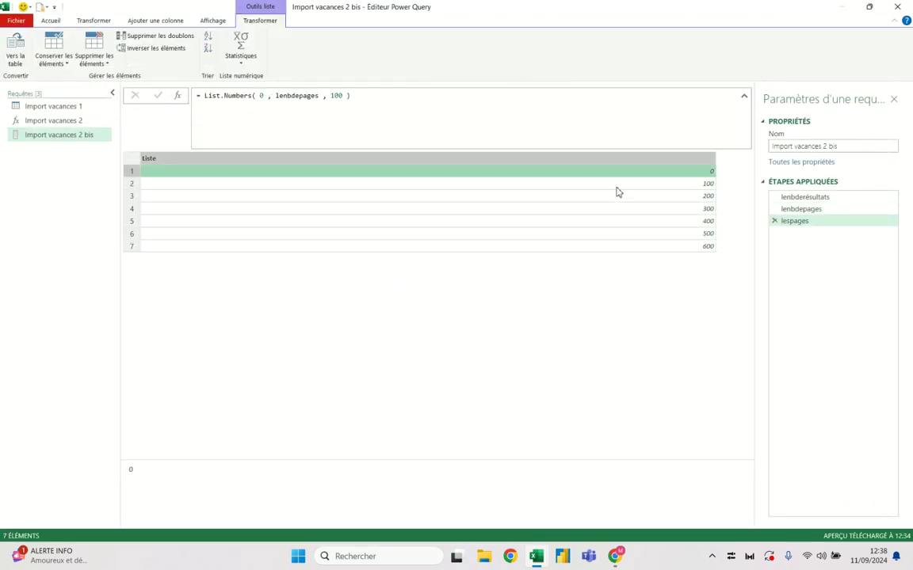
pyautogui.click(619, 185)
pyautogui.click(616, 209)
pyautogui.click(630, 173)
pyautogui.click(630, 184)
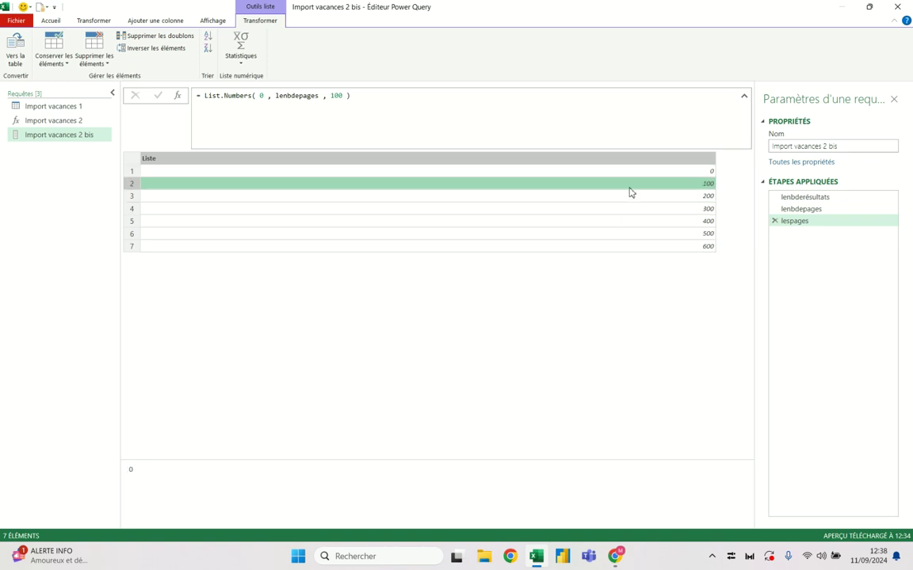
pyautogui.click(627, 247)
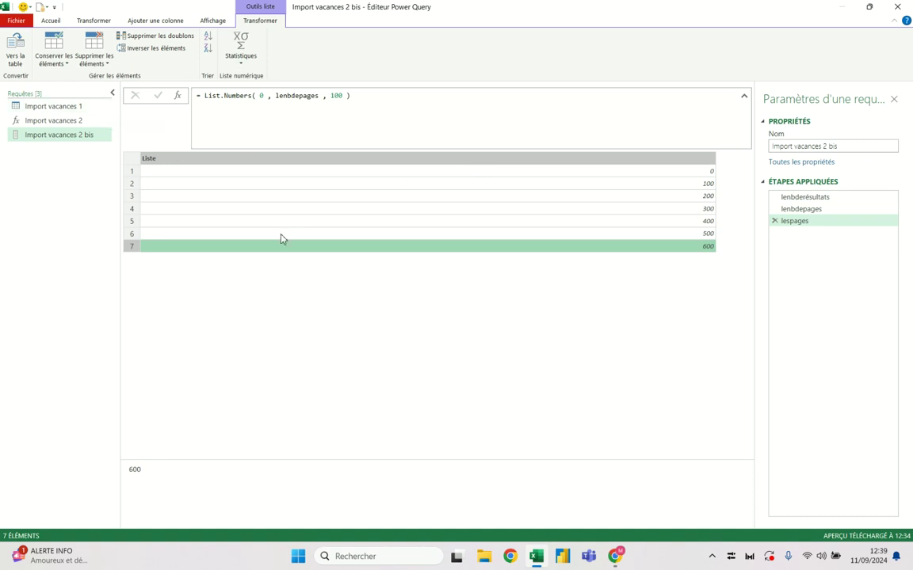
pyautogui.click(54, 123)
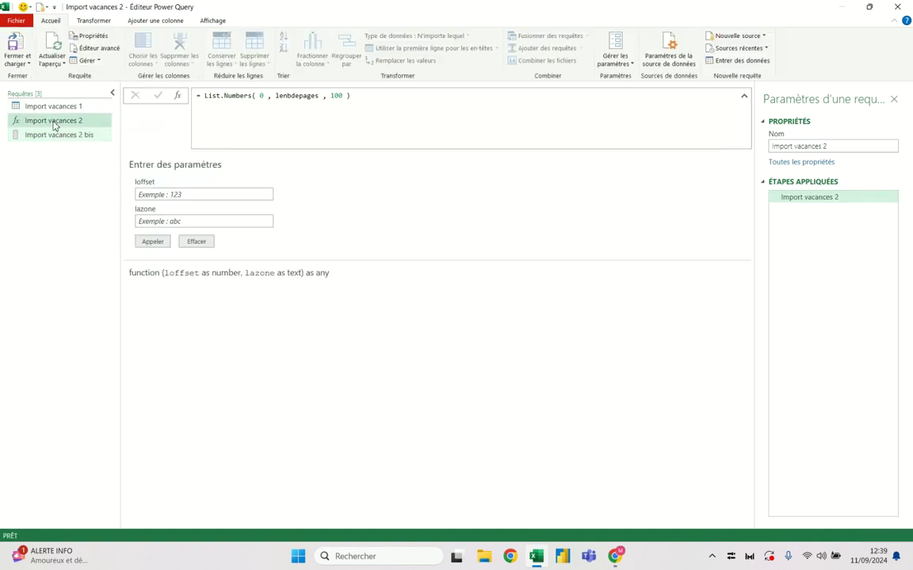
# - Return to the Import vacances 2 bis query and review its M code without changes
pyautogui.click(169, 194)
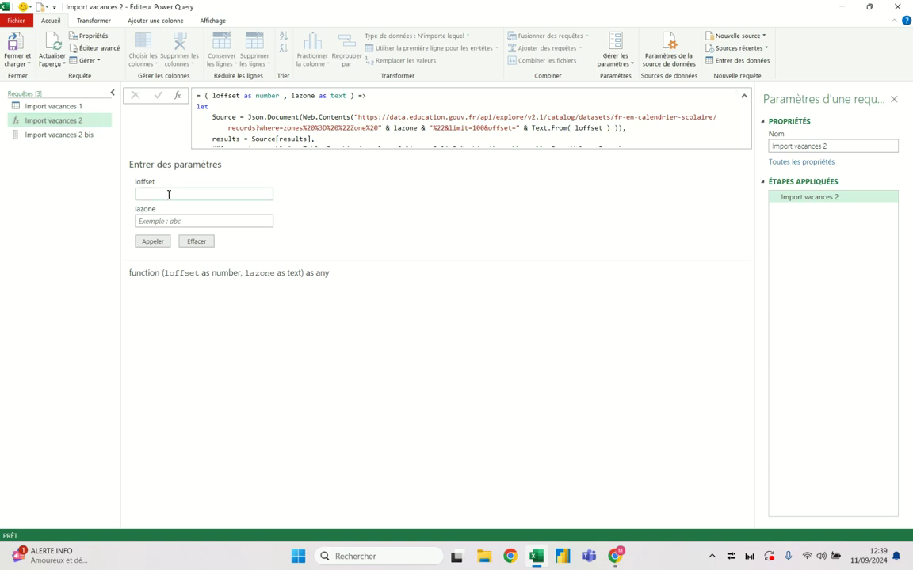
pyautogui.click(55, 137)
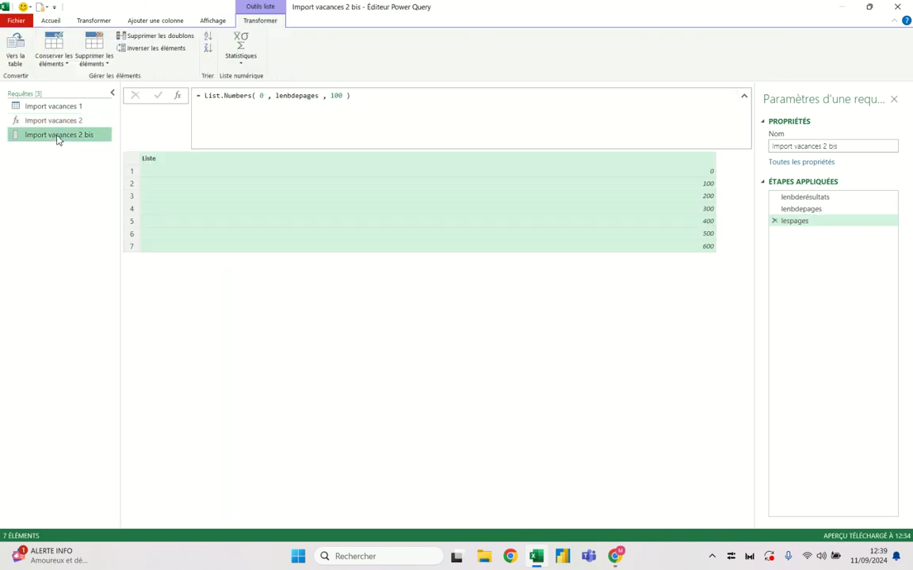
pyautogui.click(53, 24)
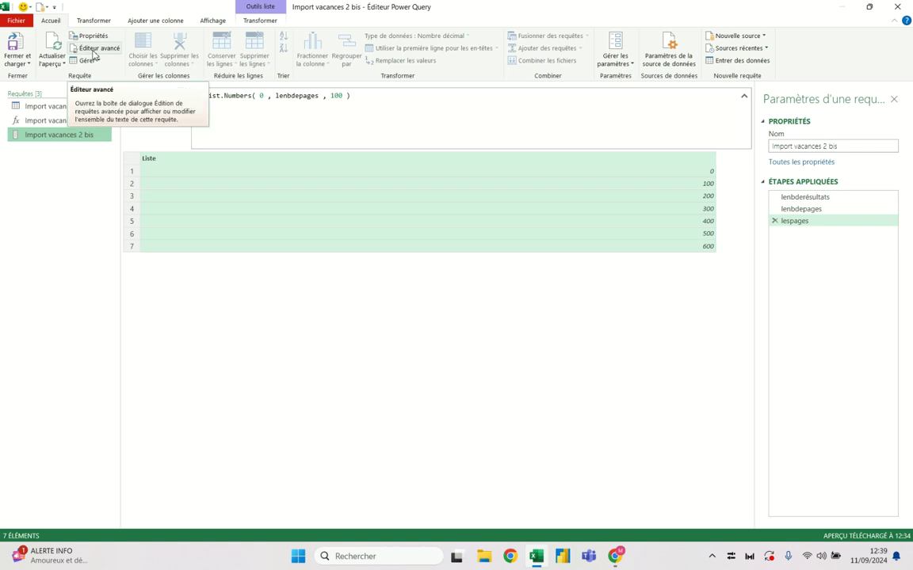
pyautogui.click(94, 53)
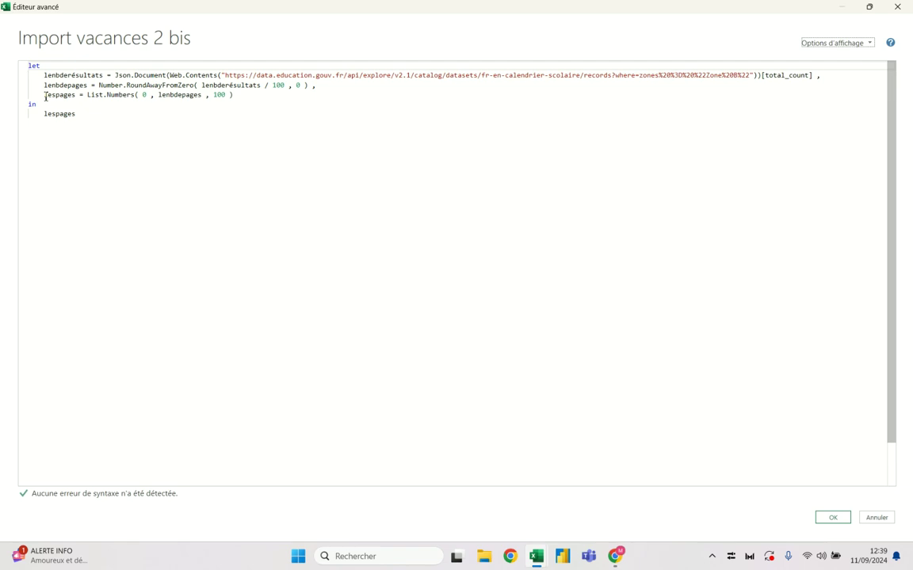
pyautogui.click(897, 7)
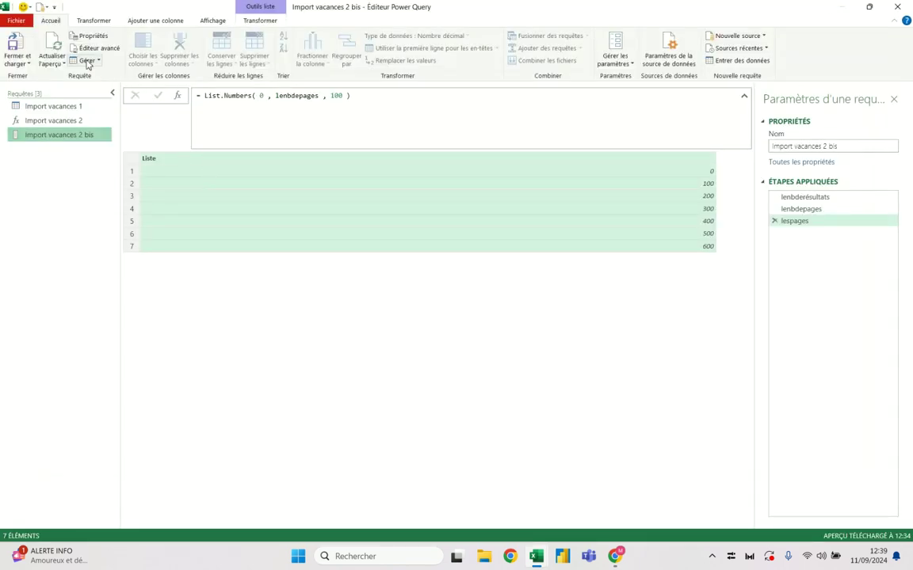
pyautogui.click(260, 20)
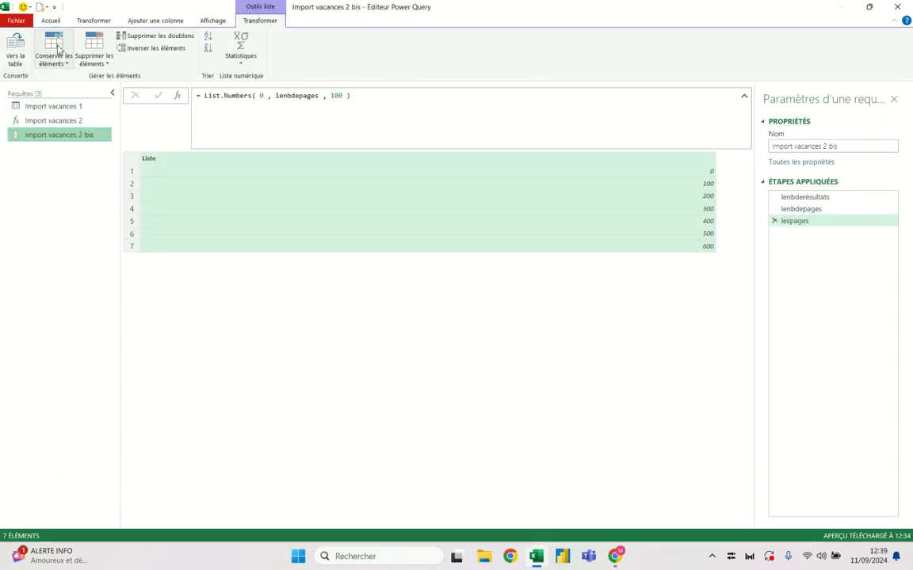
# - Convert the offset list into a table whose Column1 holds 0 to 600
pyautogui.click(16, 49)
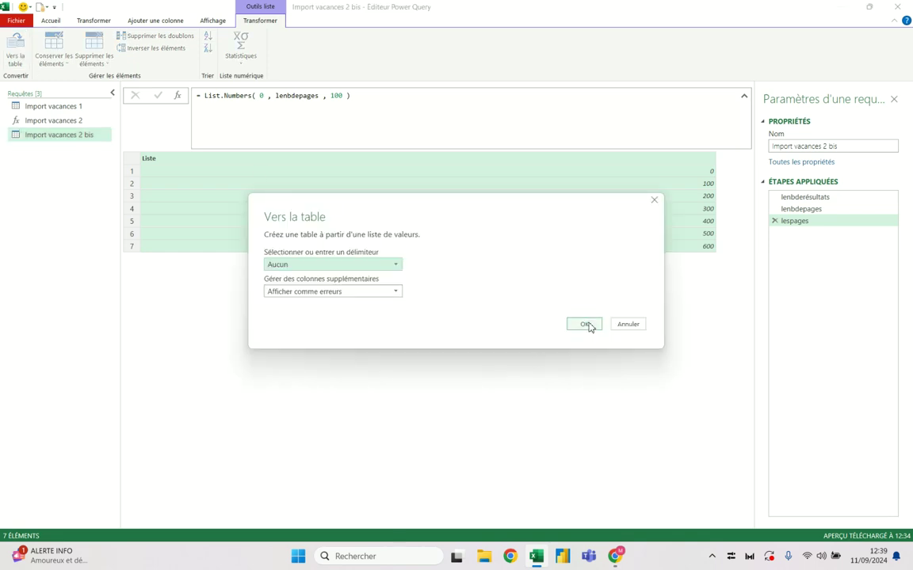
pyautogui.click(584, 325)
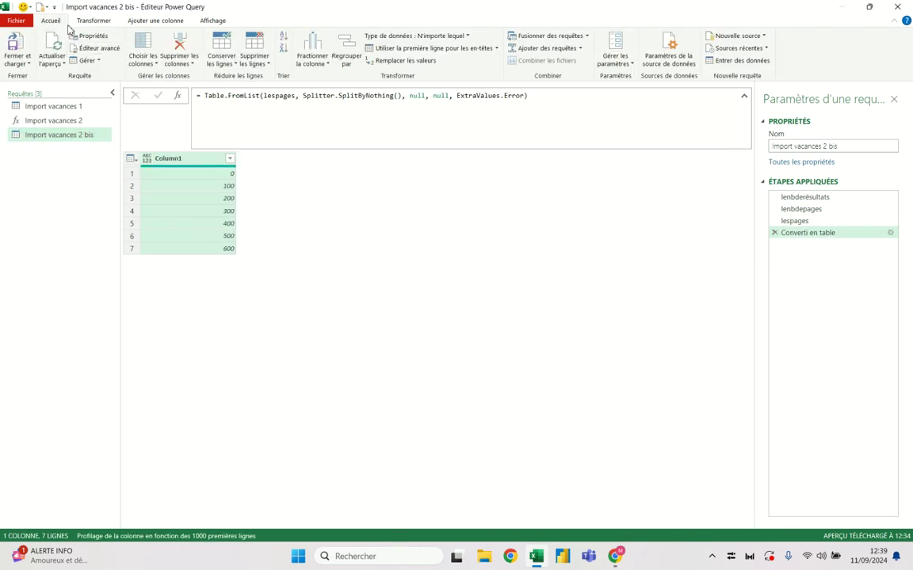
pyautogui.click(139, 21)
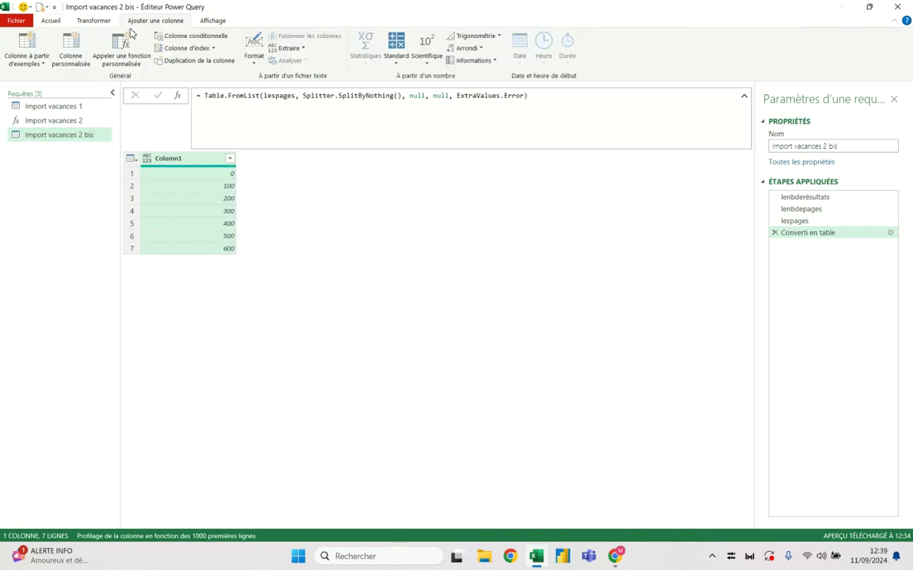
pyautogui.click(72, 50)
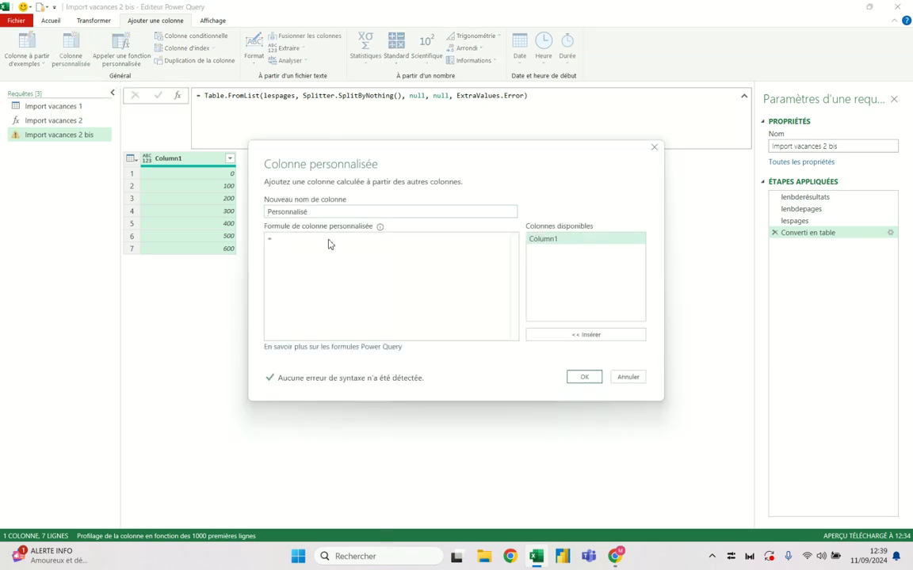
pyautogui.press('Escape')
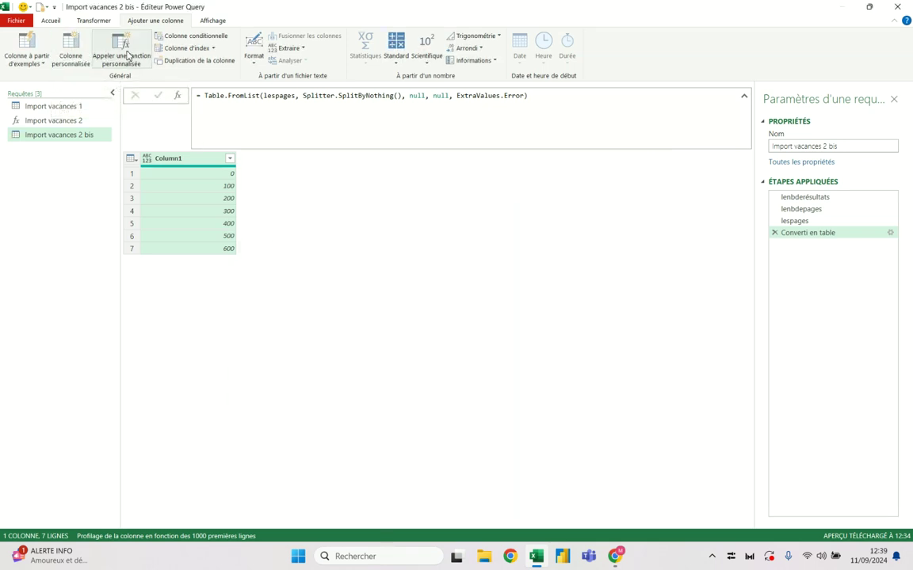
# - Invoke a custom function into a new column named Data, using Import vacances 2
pyautogui.click(124, 54)
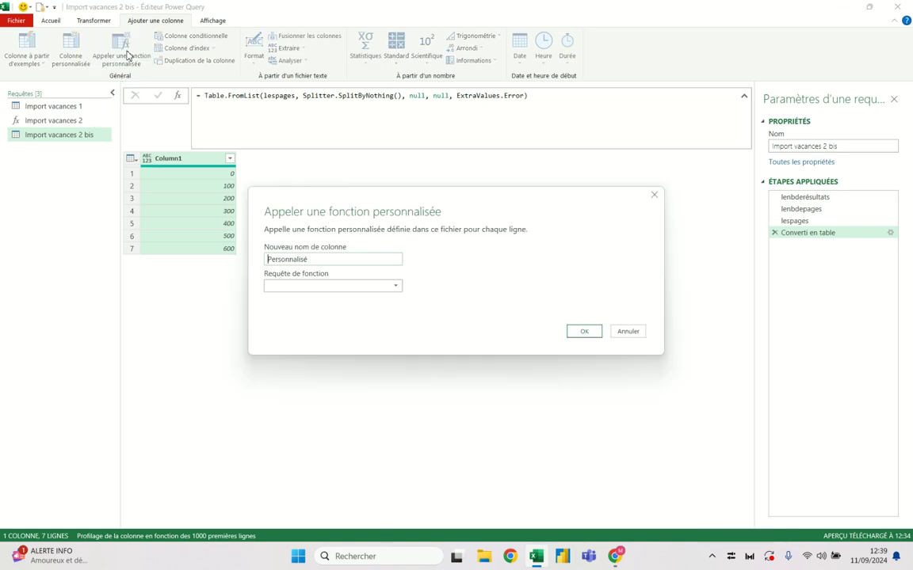
pyautogui.doubleClick(328, 261)
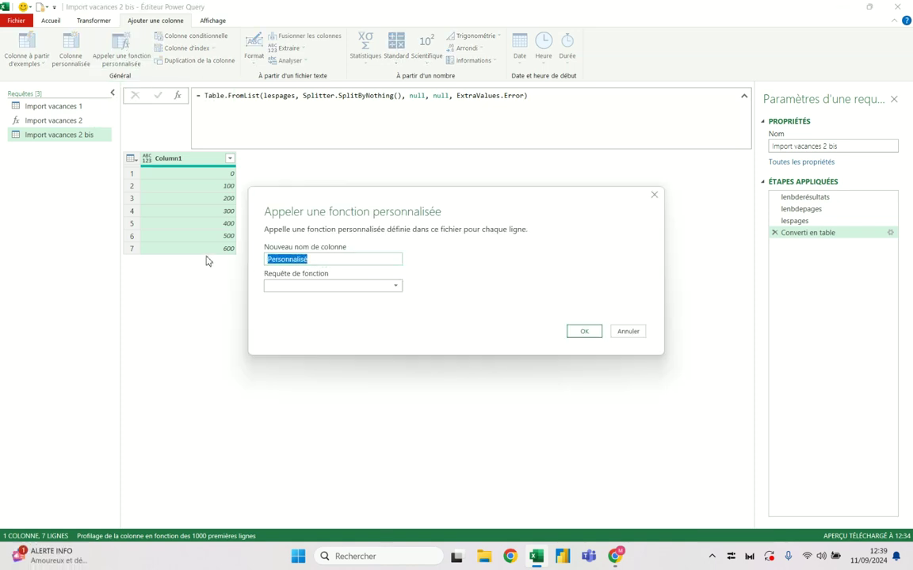
pyautogui.write('Data')
pyautogui.click(306, 286)
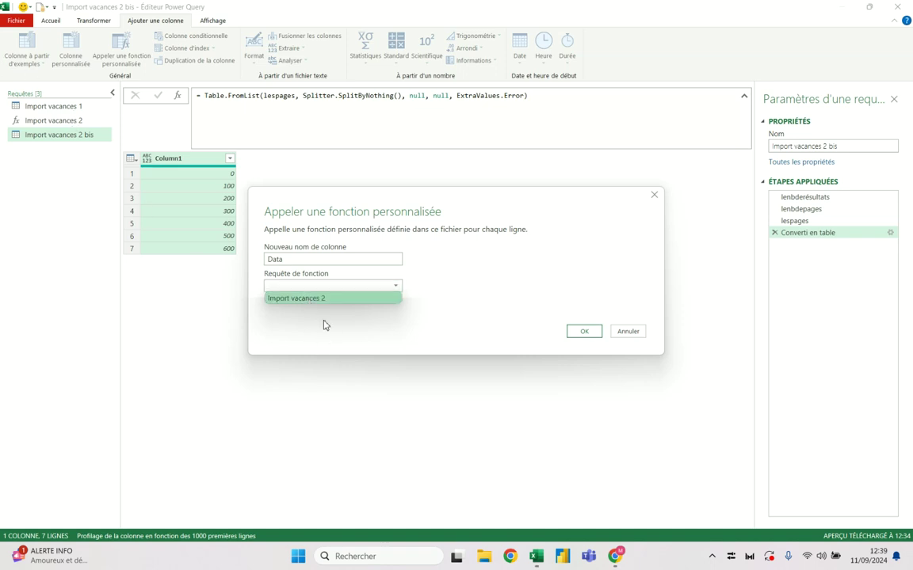
pyautogui.click(319, 299)
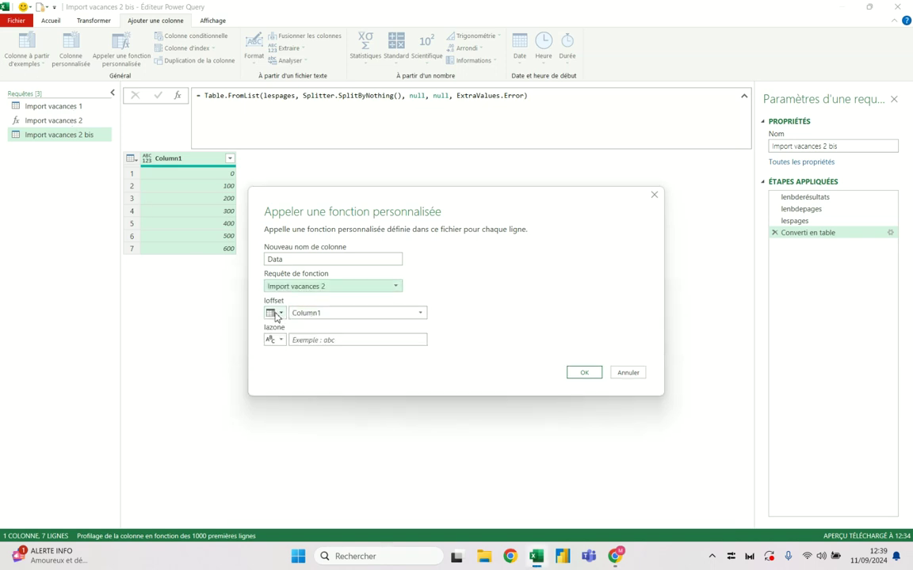
# - Feed the loffset parameter from Column1
pyautogui.click(299, 316)
pyautogui.click(315, 321)
pyautogui.click(316, 317)
pyautogui.click(309, 317)
pyautogui.click(320, 314)
pyautogui.click(317, 326)
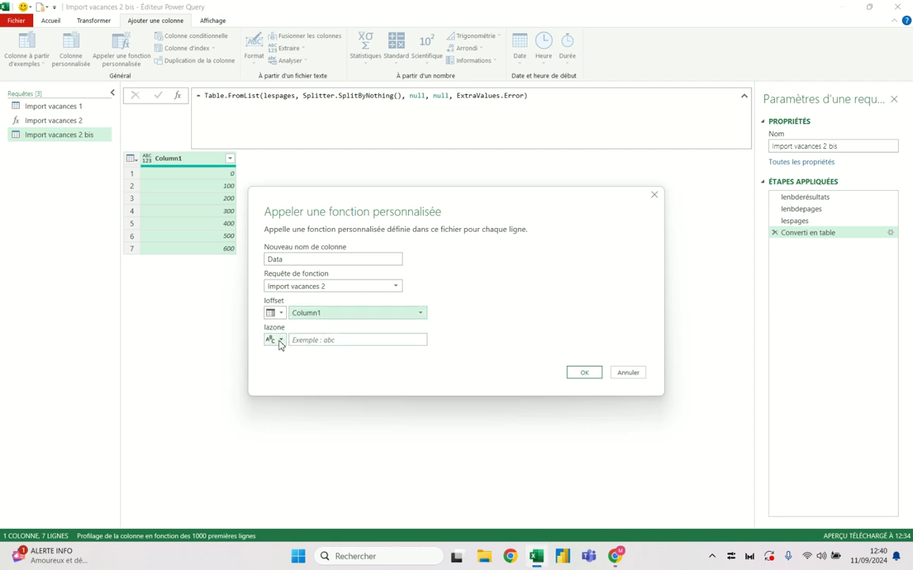
pyautogui.click(279, 342)
pyautogui.click(290, 351)
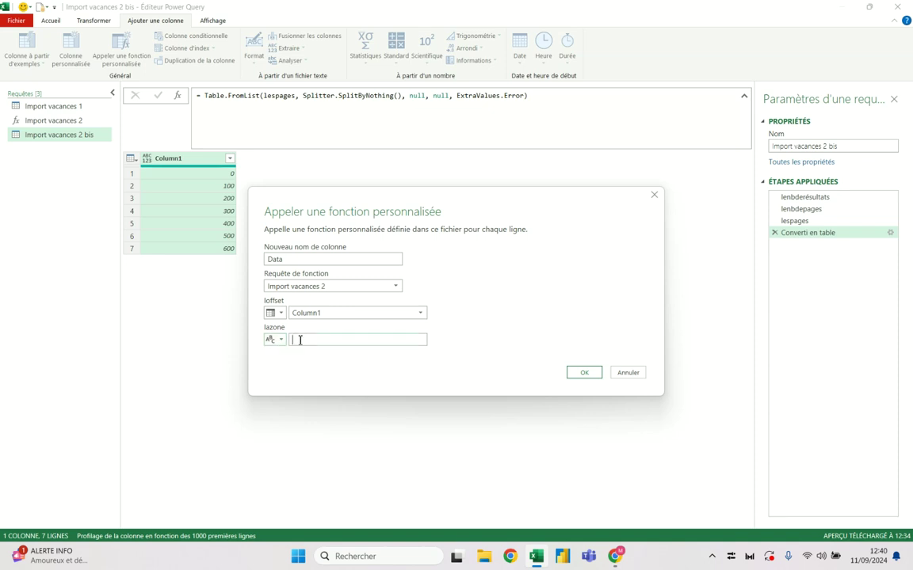
pyautogui.click(278, 314)
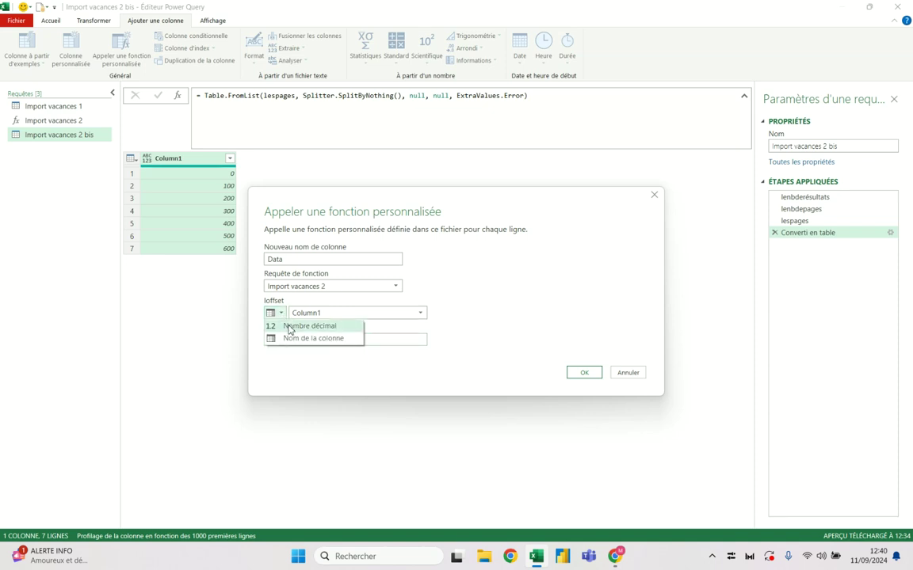
pyautogui.click(290, 341)
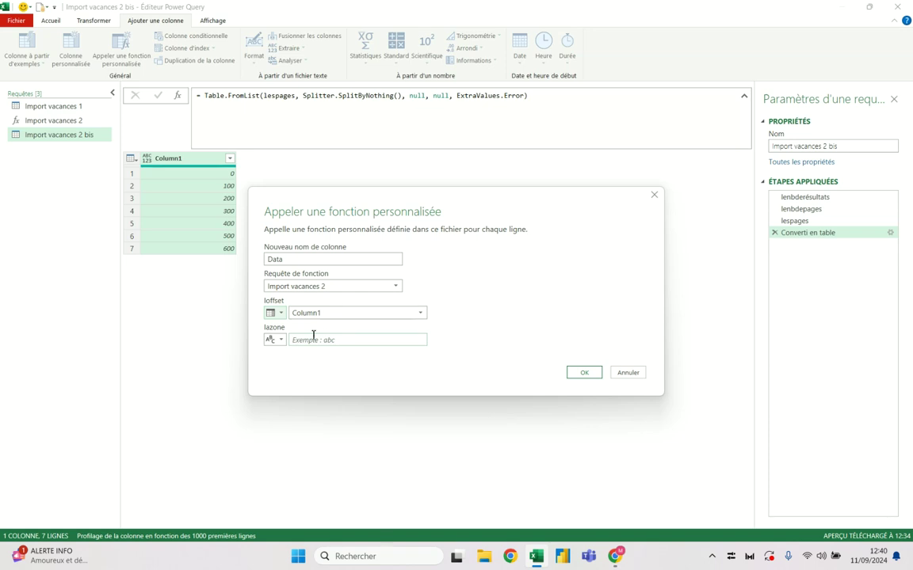
# - Supply lazone as the text value B and add the Data column of nested tables
pyautogui.click(307, 340)
pyautogui.click(281, 341)
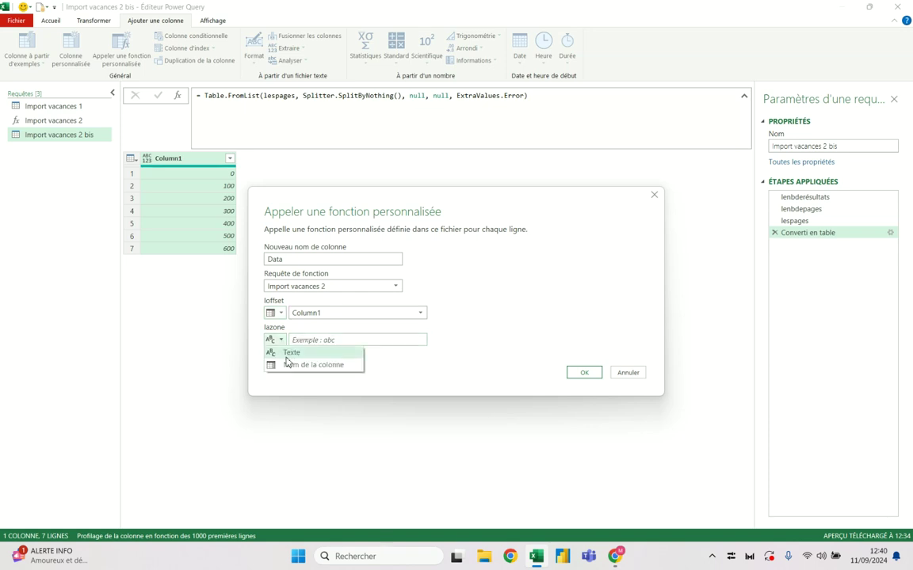
pyautogui.click(294, 365)
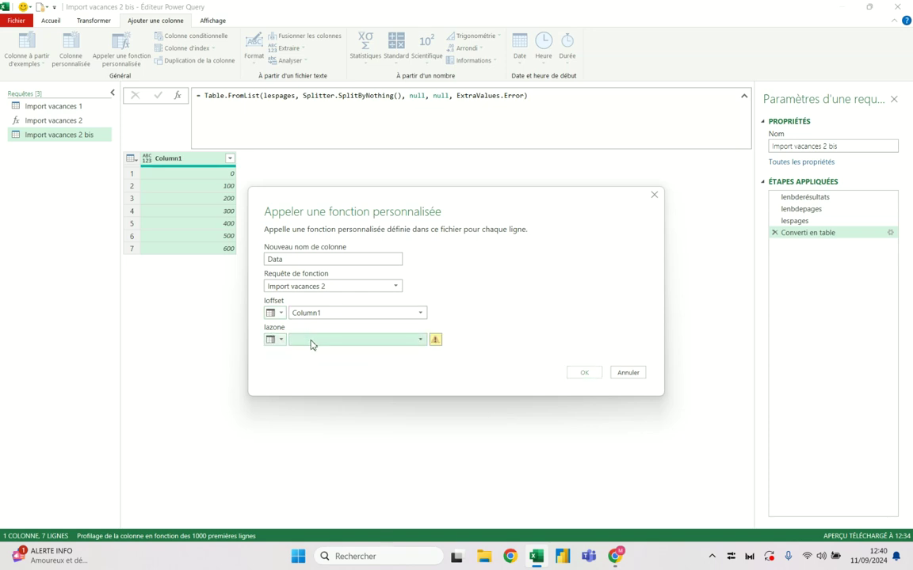
pyautogui.click(276, 341)
pyautogui.click(287, 353)
pyautogui.write('B')
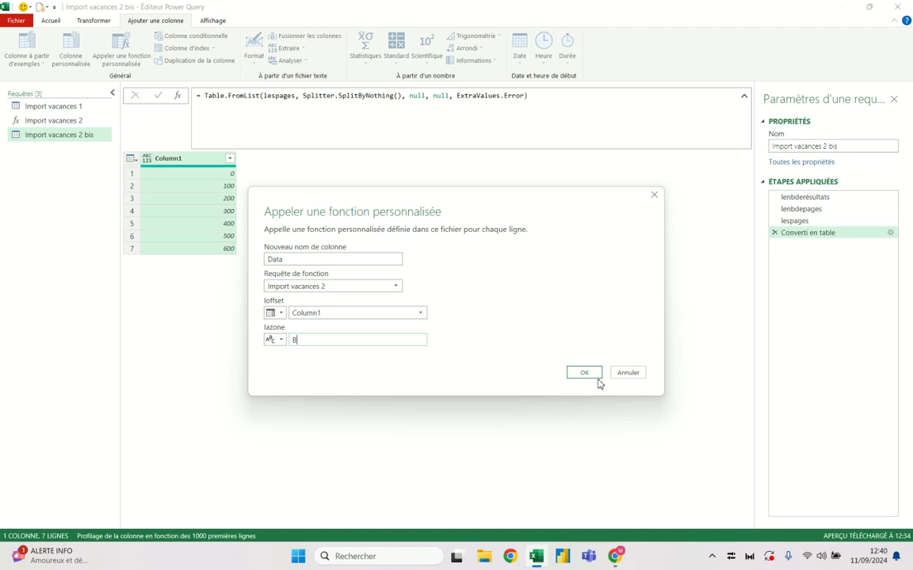
pyautogui.click(586, 374)
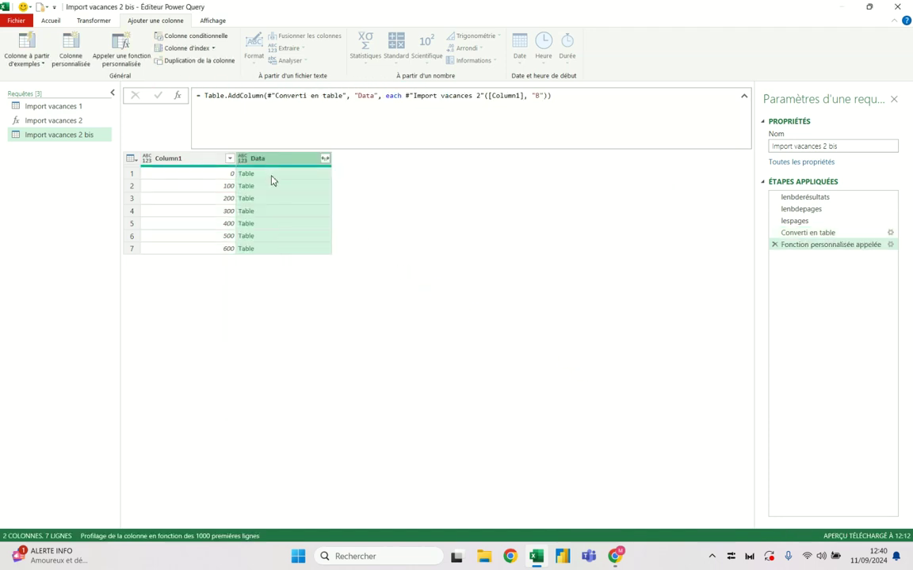
pyautogui.click(271, 176)
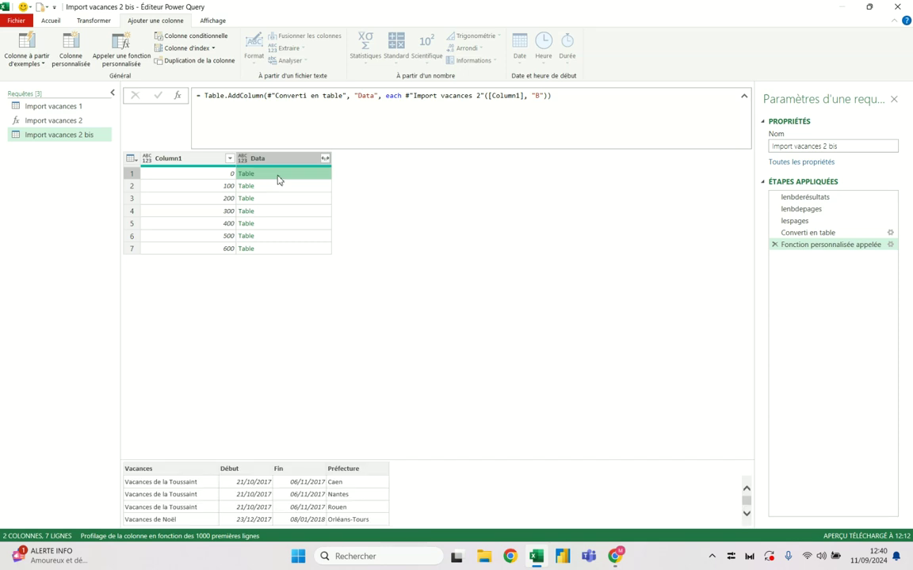
pyautogui.click(281, 188)
pyautogui.click(286, 200)
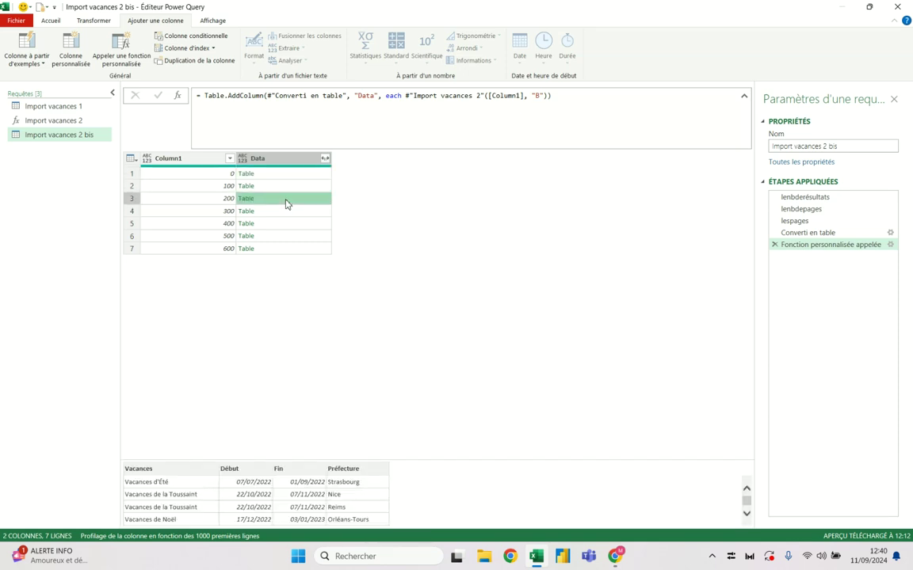
pyautogui.click(286, 211)
pyautogui.click(286, 174)
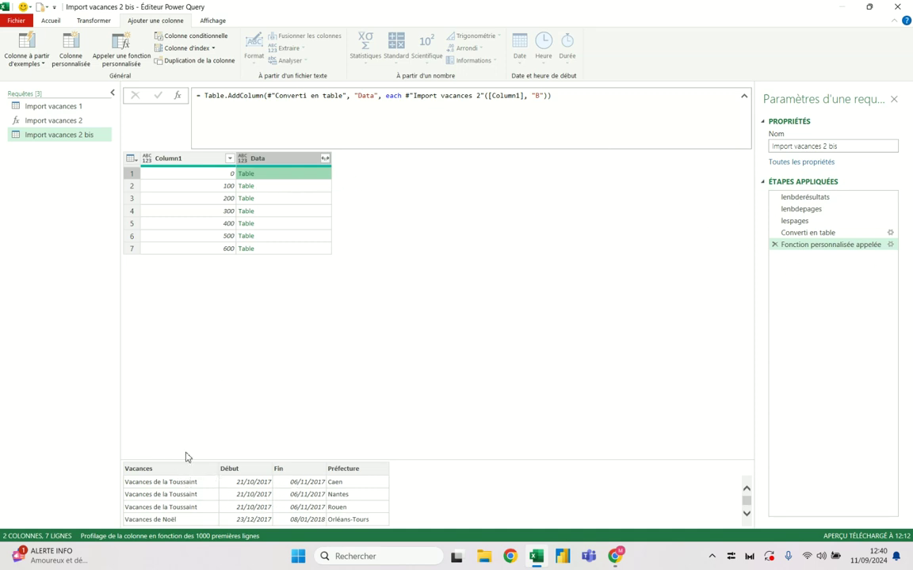
pyautogui.click(246, 174)
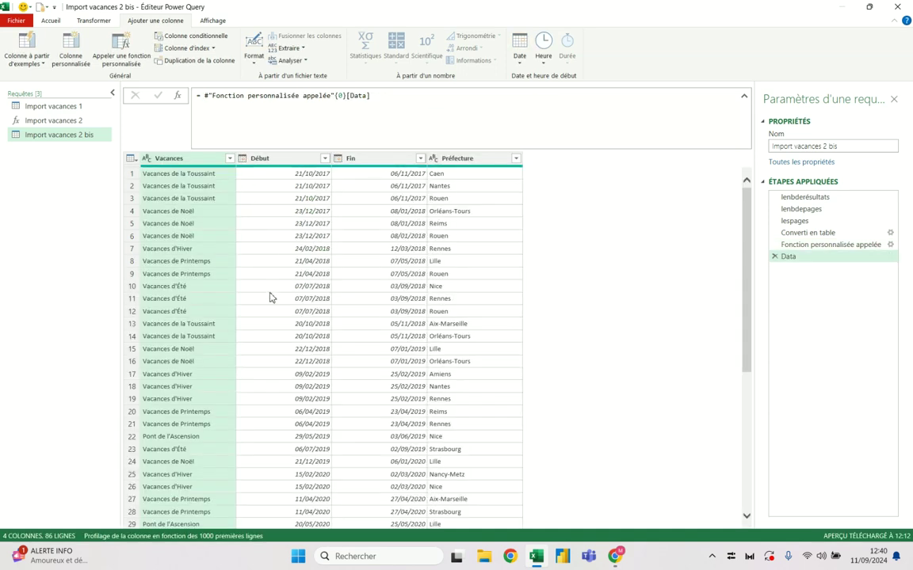
pyautogui.click(775, 256)
pyautogui.click(245, 185)
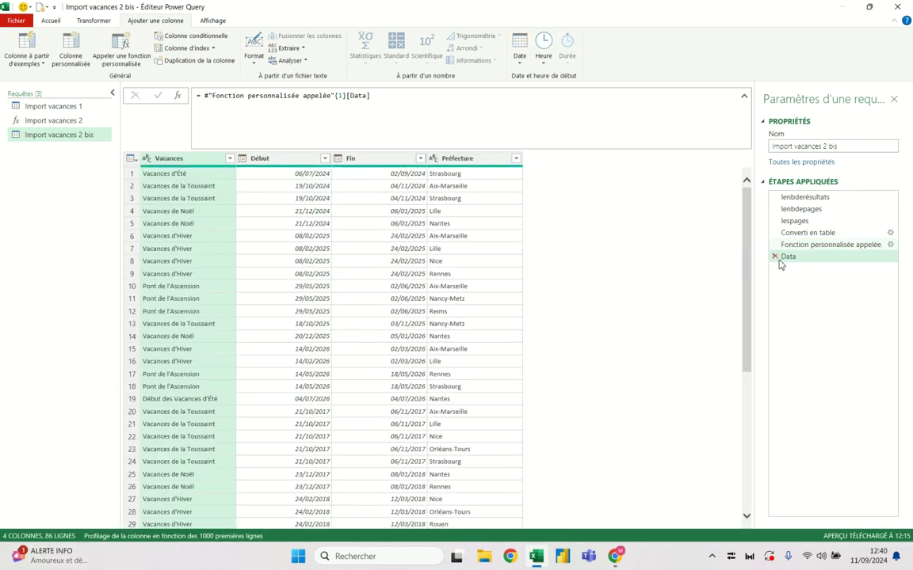
pyautogui.click(775, 257)
pyautogui.click(246, 198)
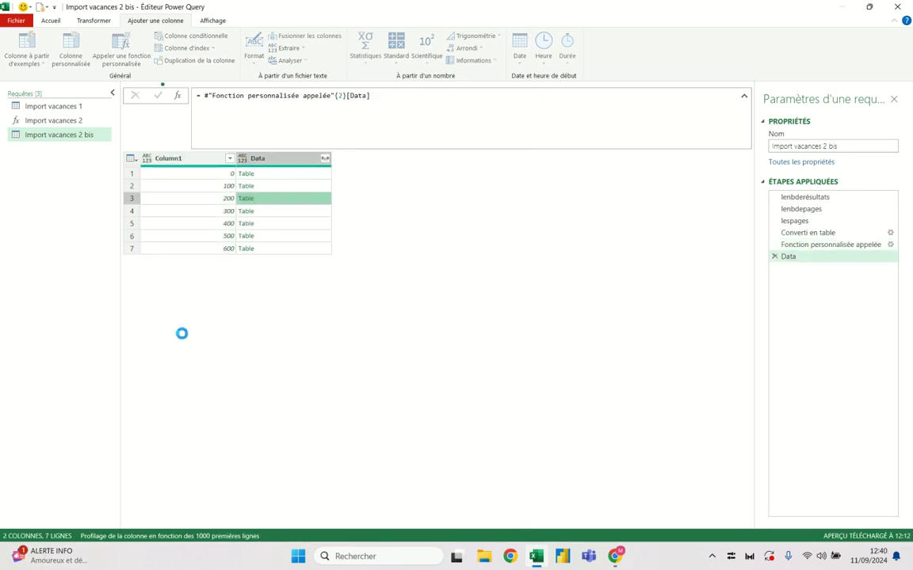
pyautogui.click(775, 258)
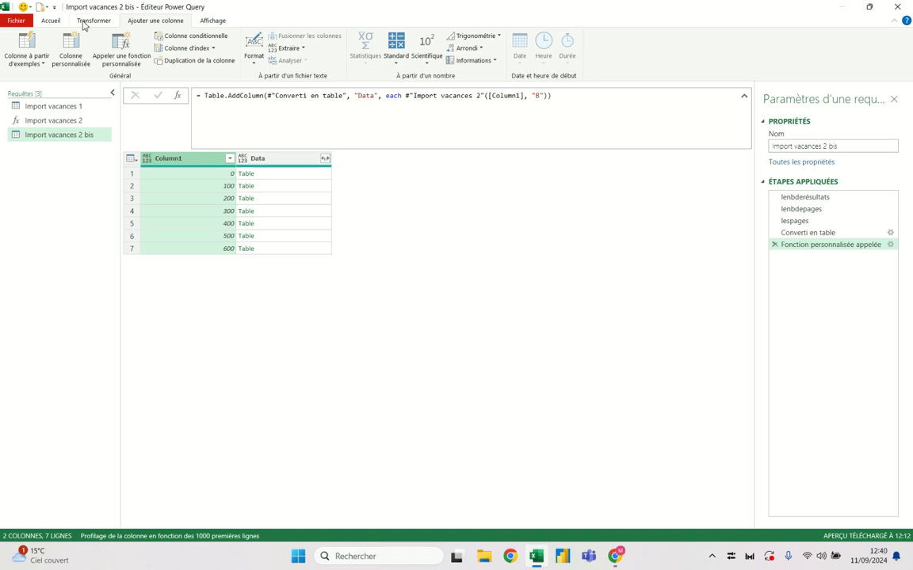
pyautogui.click(255, 156)
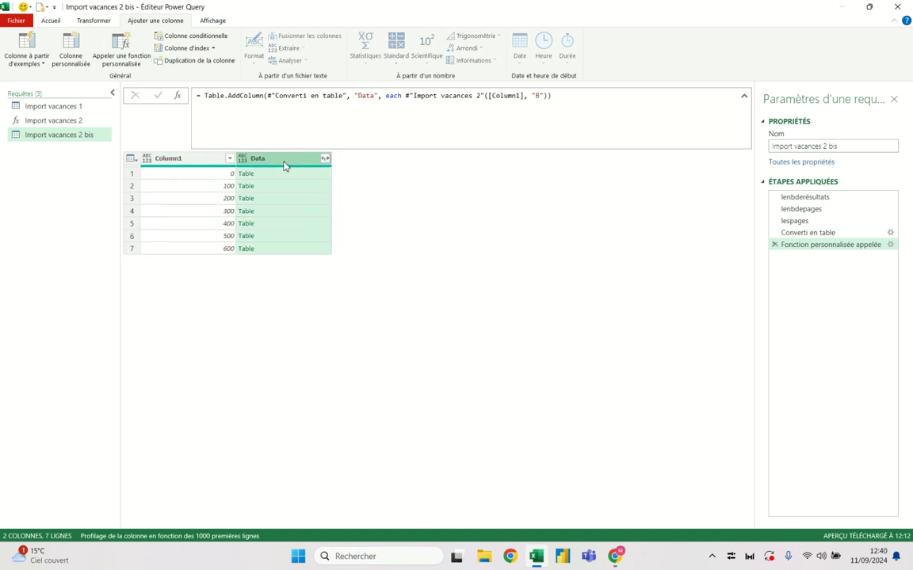
# - Remove all columns except Data, then expand it into Vacances, Début, Fin and Préfecture
pyautogui.click(51, 20)
pyautogui.click(179, 64)
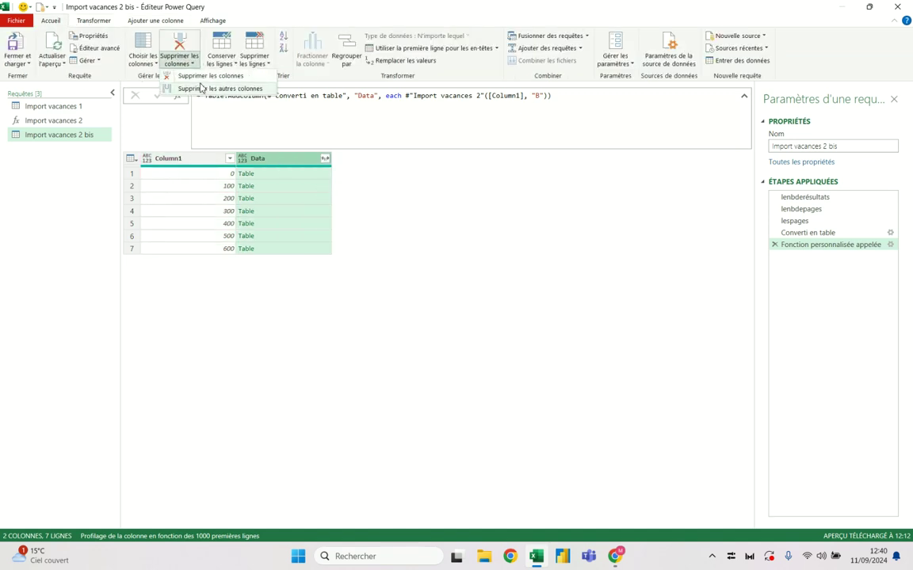
pyautogui.click(203, 88)
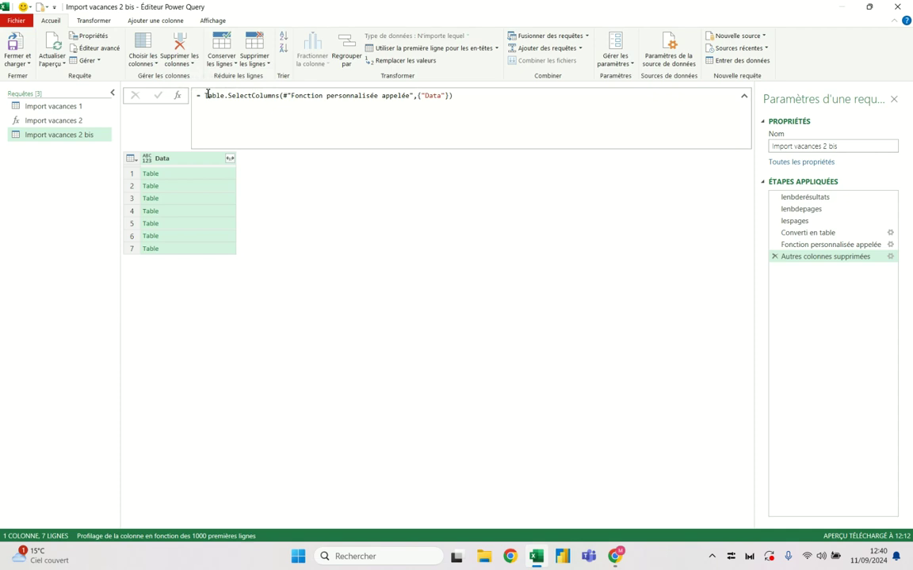
pyautogui.click(230, 159)
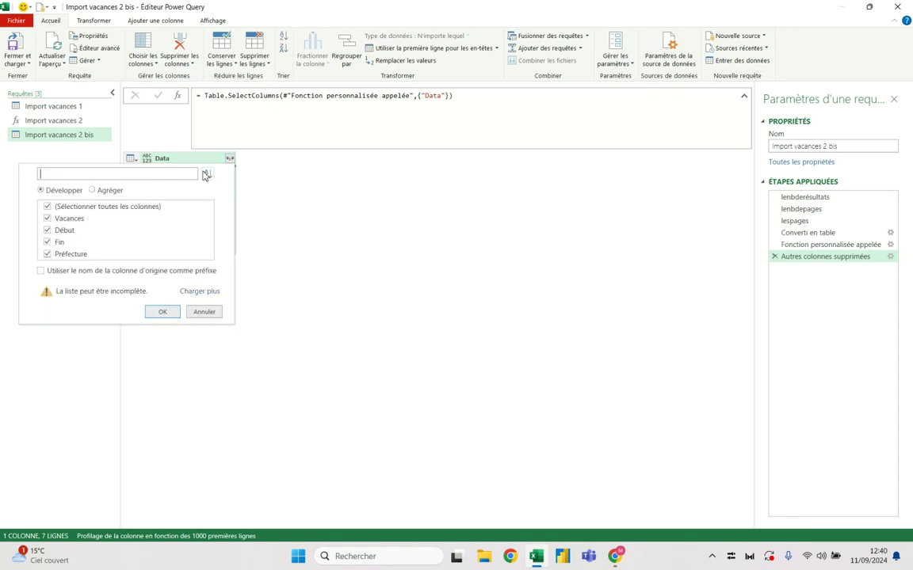
pyautogui.click(162, 311)
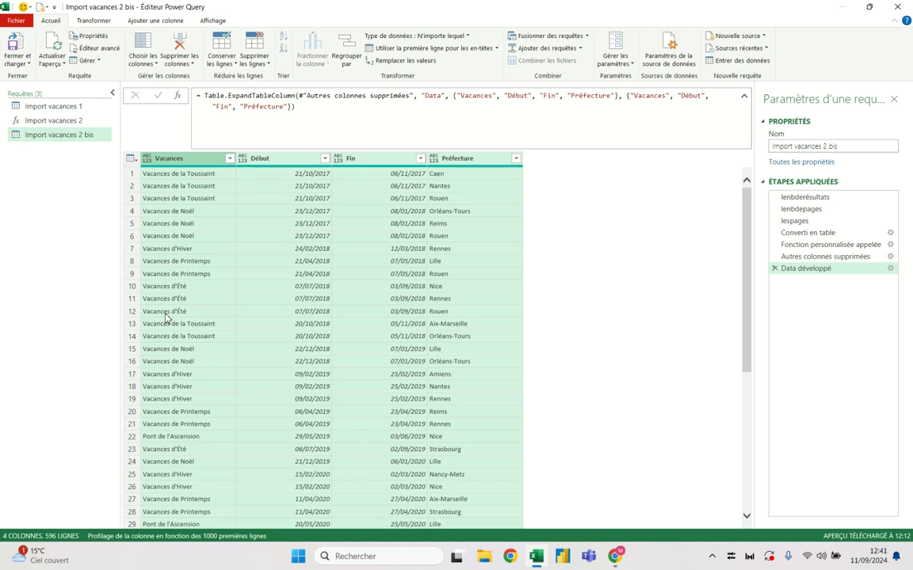
pyautogui.click(805, 198)
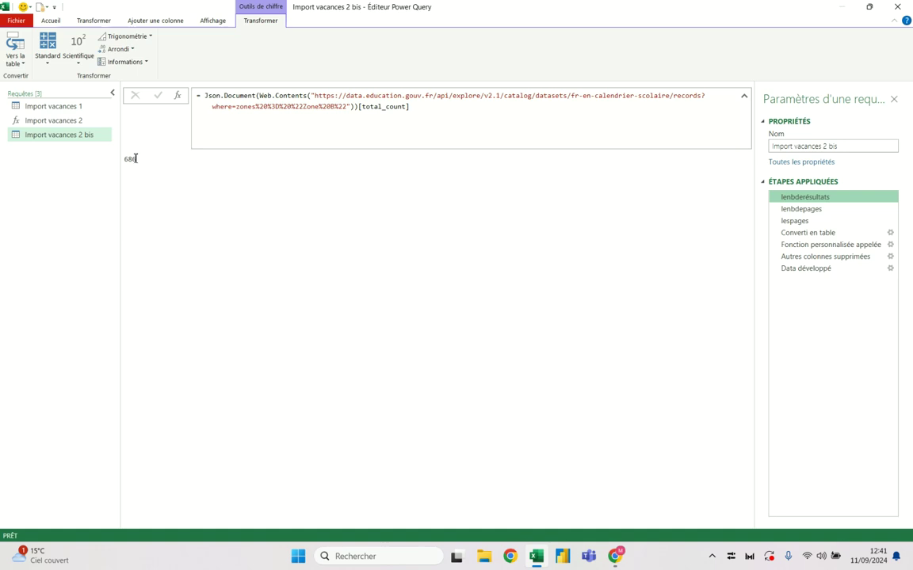
# - Set the Vacances and Préfecture columns to the Text data type
pyautogui.moveTo(816, 269)
pyautogui.click(820, 268)
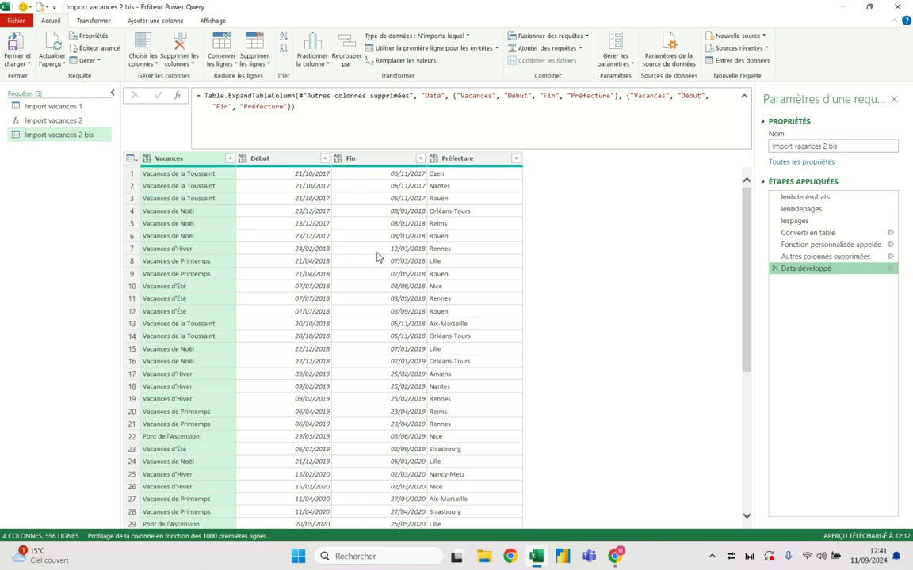
pyautogui.click(281, 157)
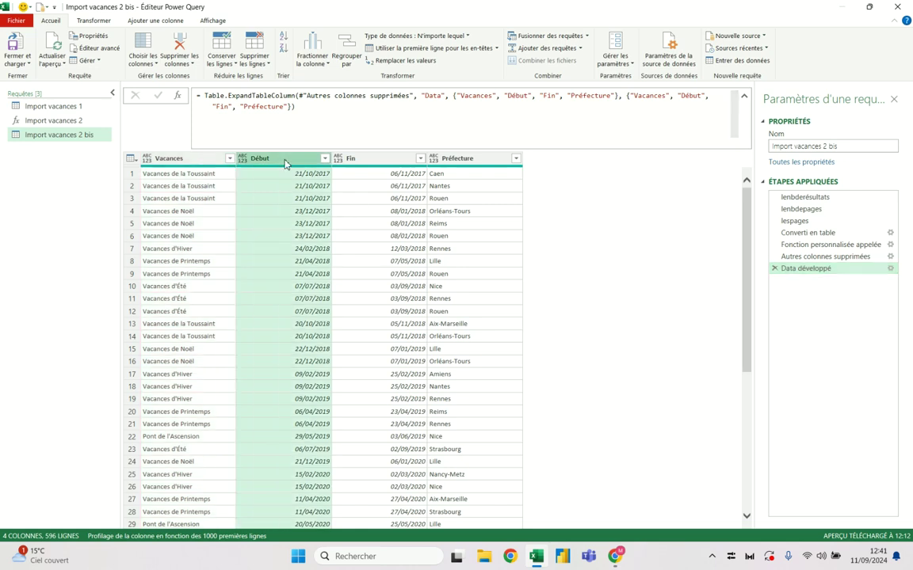
pyautogui.click(189, 160)
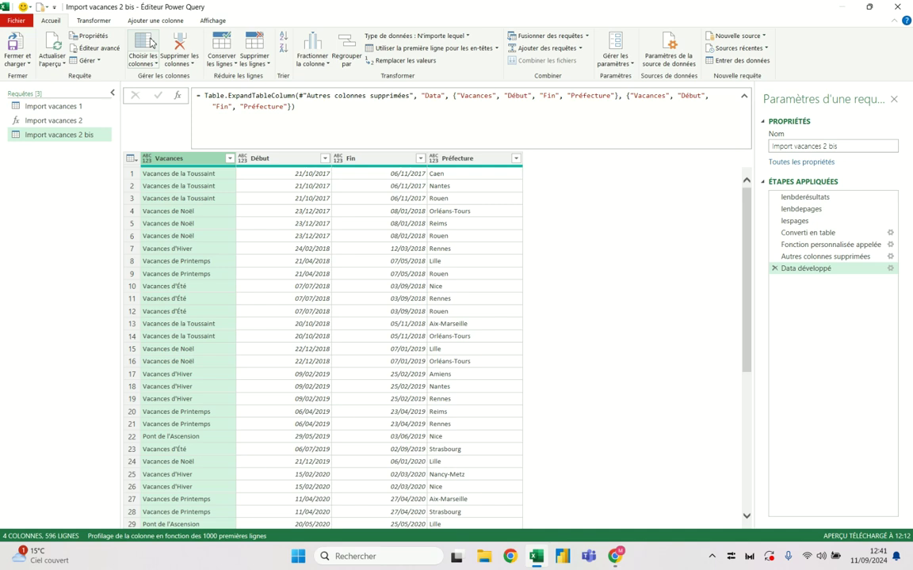
pyautogui.keyDown('ctrl'); pyautogui.click(459, 159); pyautogui.keyUp('ctrl')
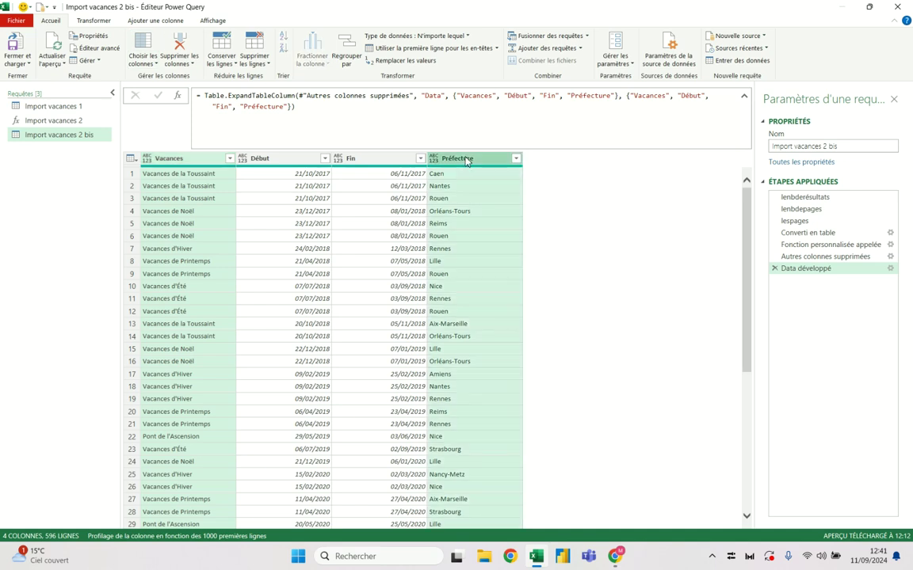
pyautogui.click(93, 20)
pyautogui.click(278, 37)
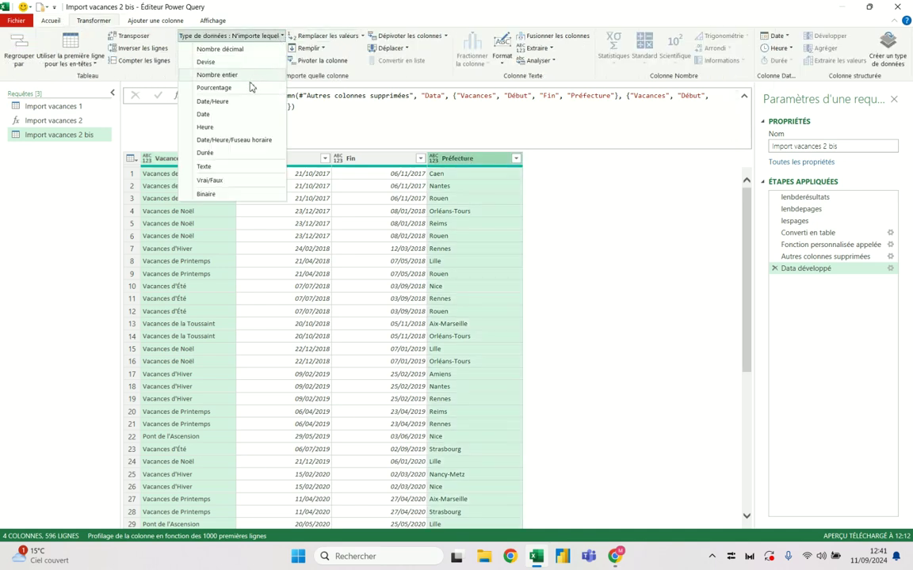
pyautogui.click(222, 169)
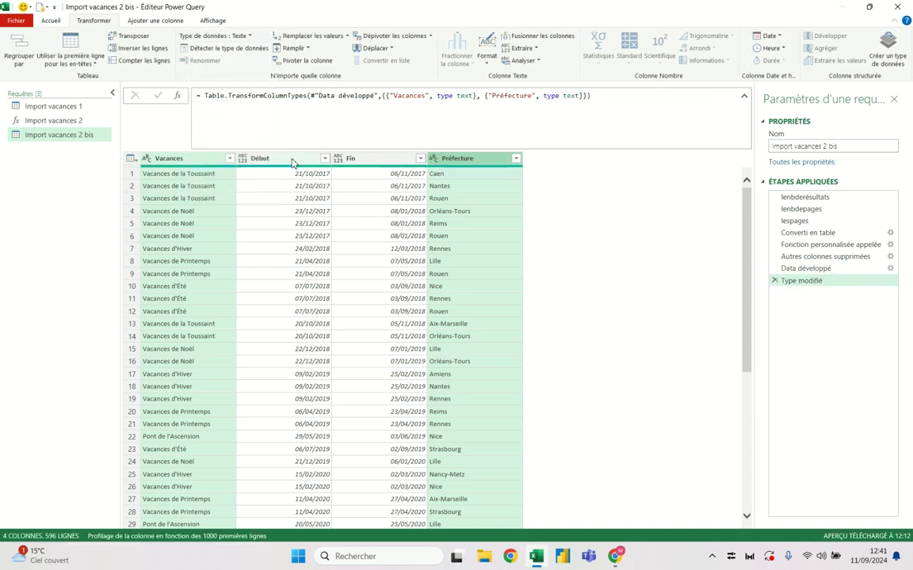
# - Set the Début and Fin columns to the Date data type
pyautogui.click(292, 158)
pyautogui.keyDown('ctrl'); pyautogui.click(357, 158); pyautogui.keyUp('ctrl')
pyautogui.click(50, 20)
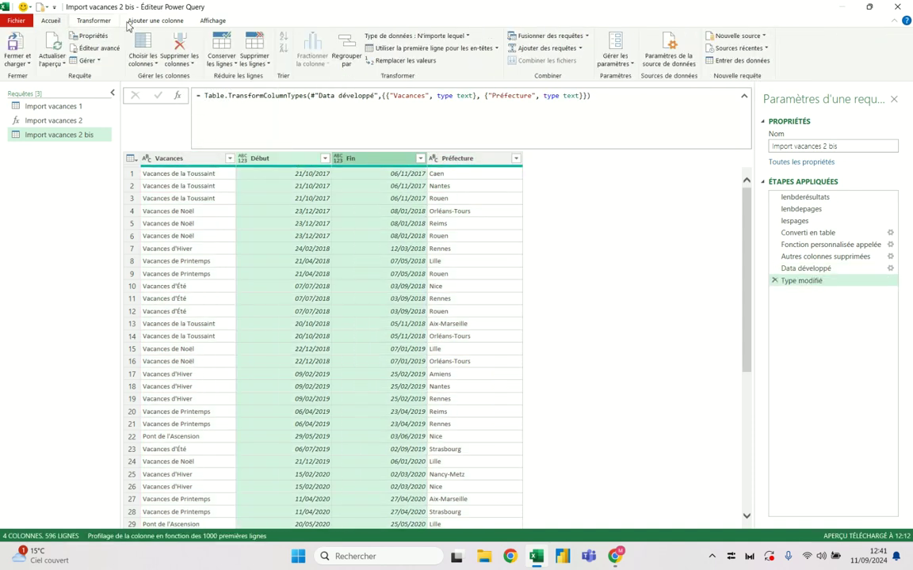
pyautogui.click(87, 20)
pyautogui.click(242, 39)
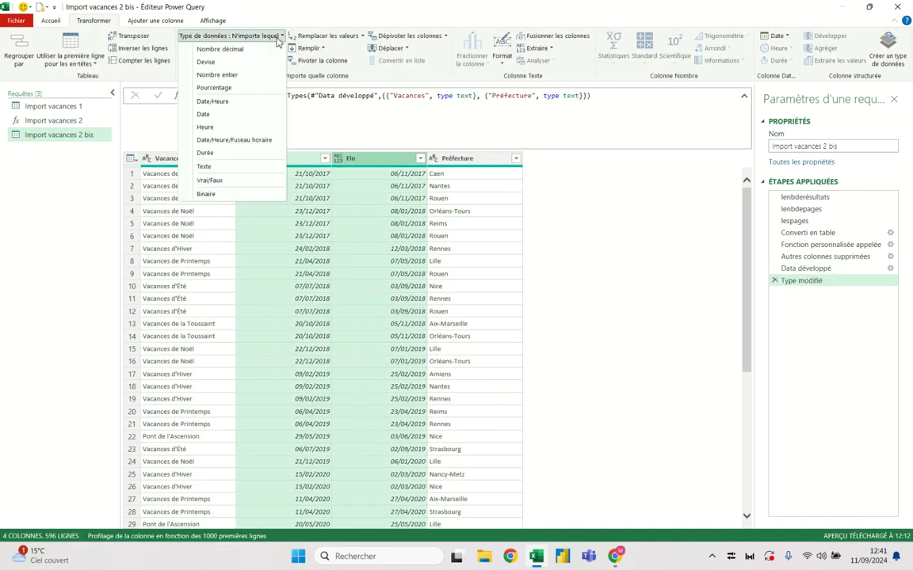
pyautogui.click(236, 116)
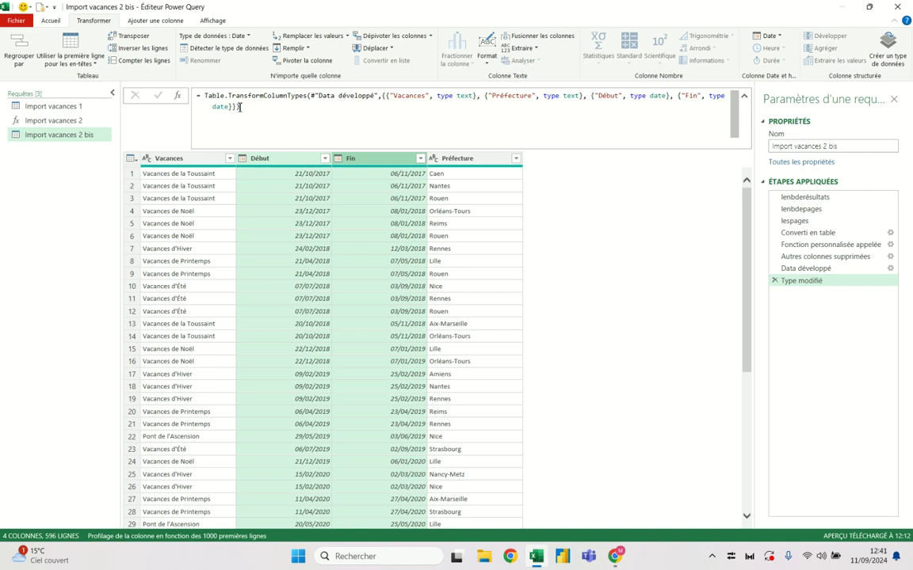
pyautogui.click(80, 135)
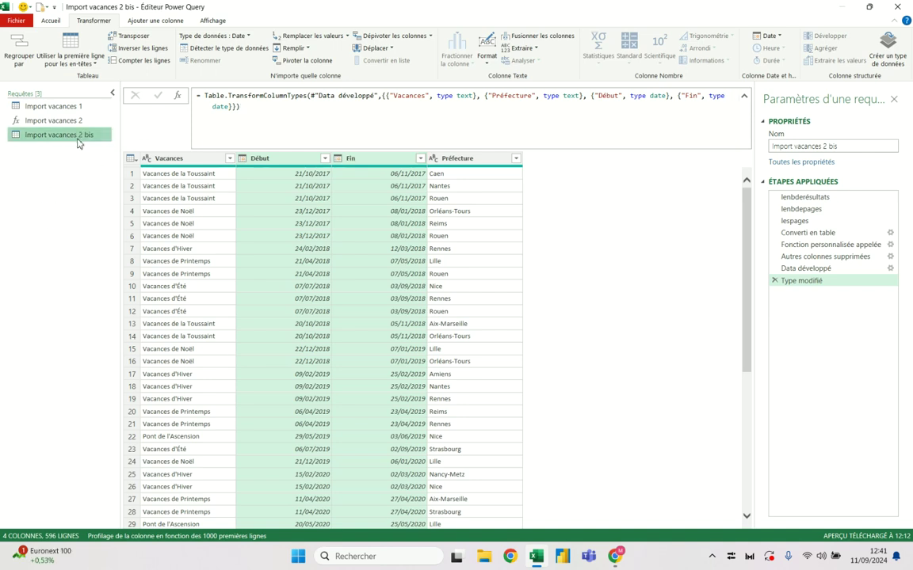
pyautogui.click(51, 21)
# - In the Advanced Editor, insert a blank line before the lenbdérésultats step
pyautogui.click(93, 48)
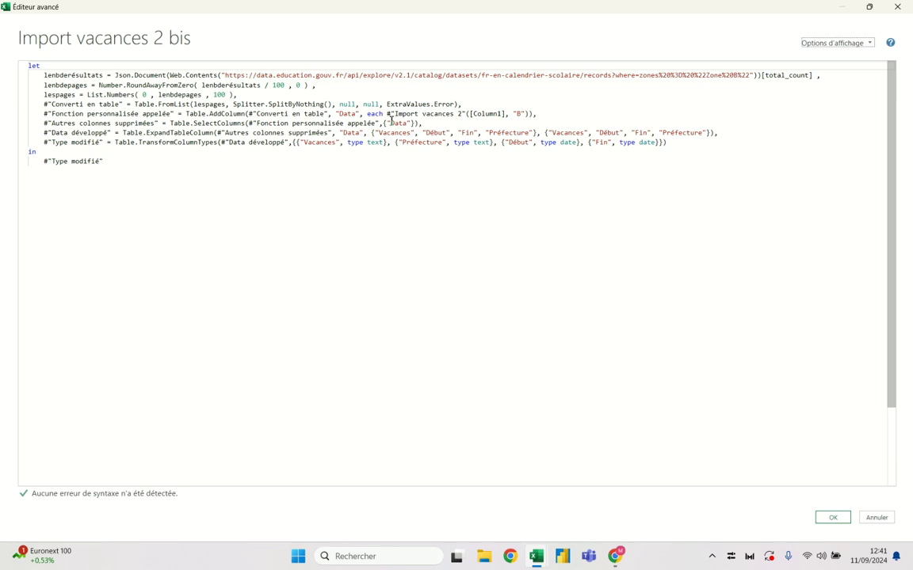
pyautogui.doubleClick(44, 75)
pyautogui.press('Escape')
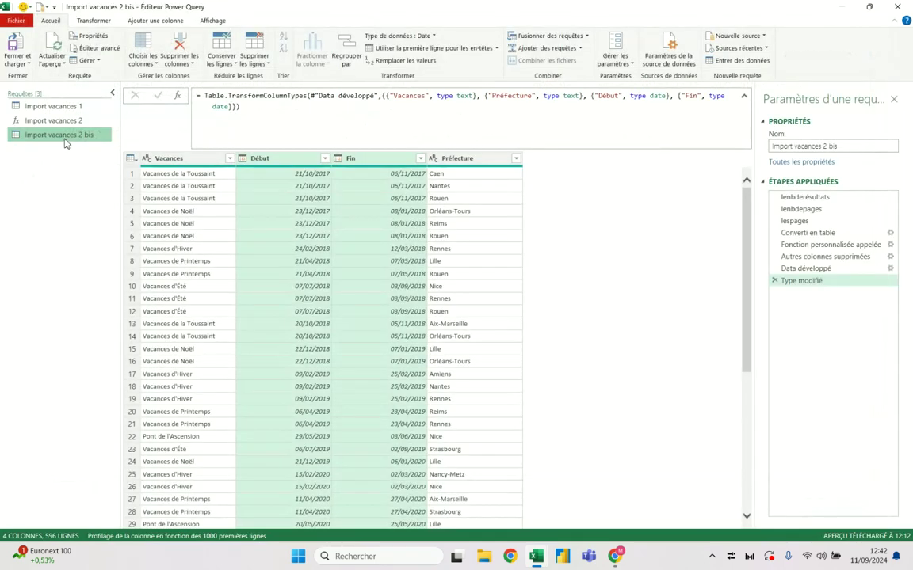
pyautogui.click(99, 49)
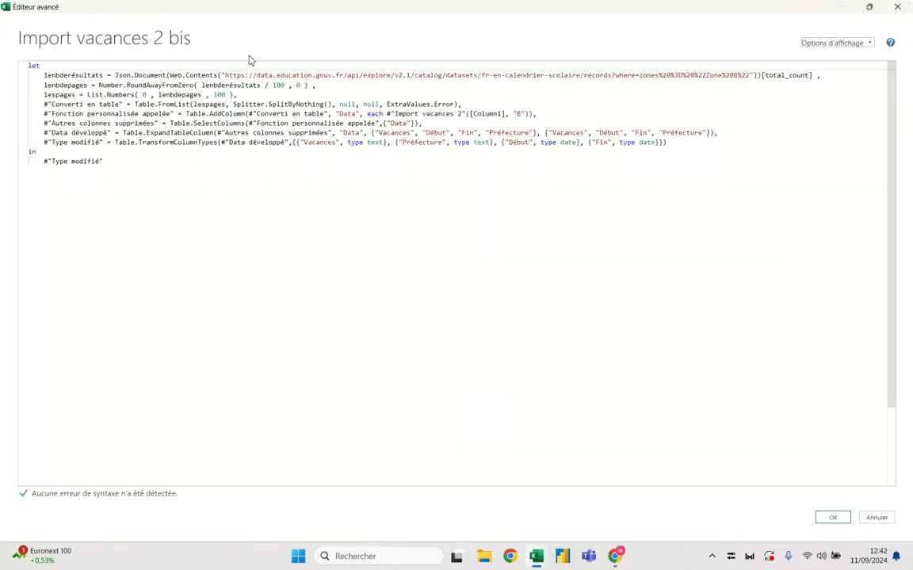
pyautogui.doubleClick(46, 75)
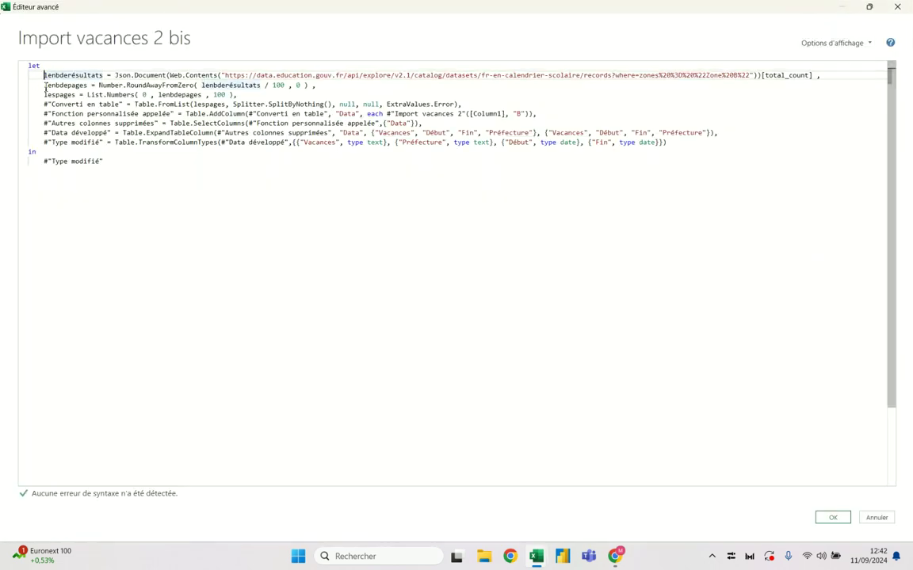
pyautogui.press('Return')
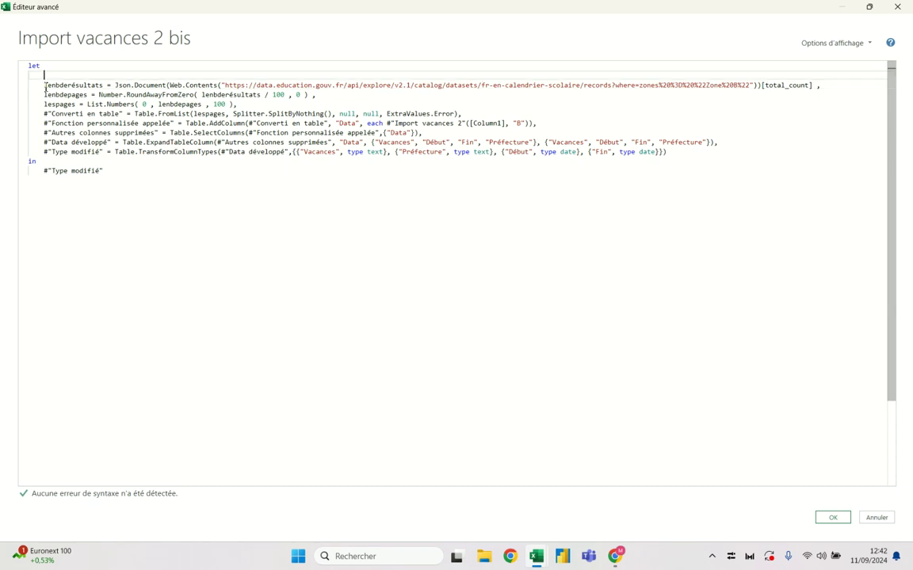
# - Add lazone = "B" and replace the hard-coded B in the API URL with " & lazone & "
pyautogui.write('lazone = "B" ')
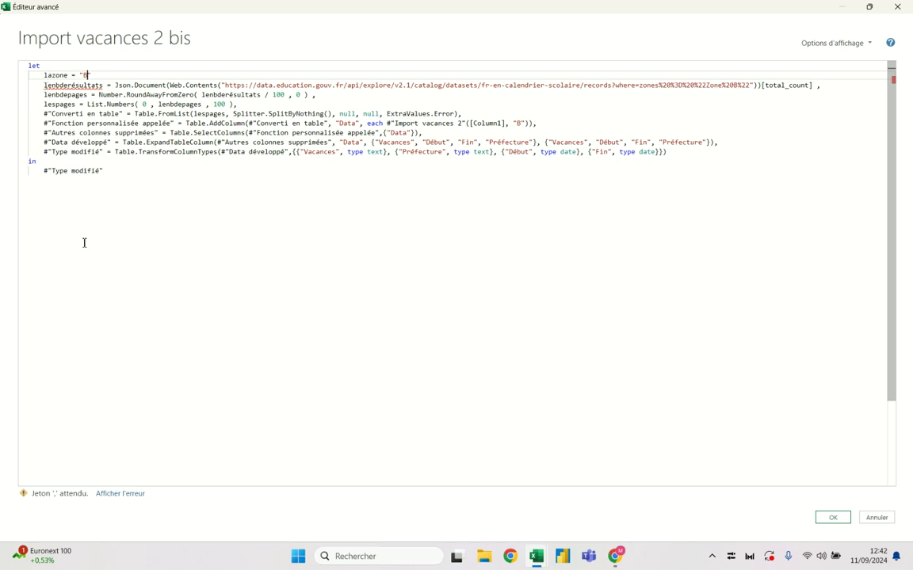
pyautogui.write(',')
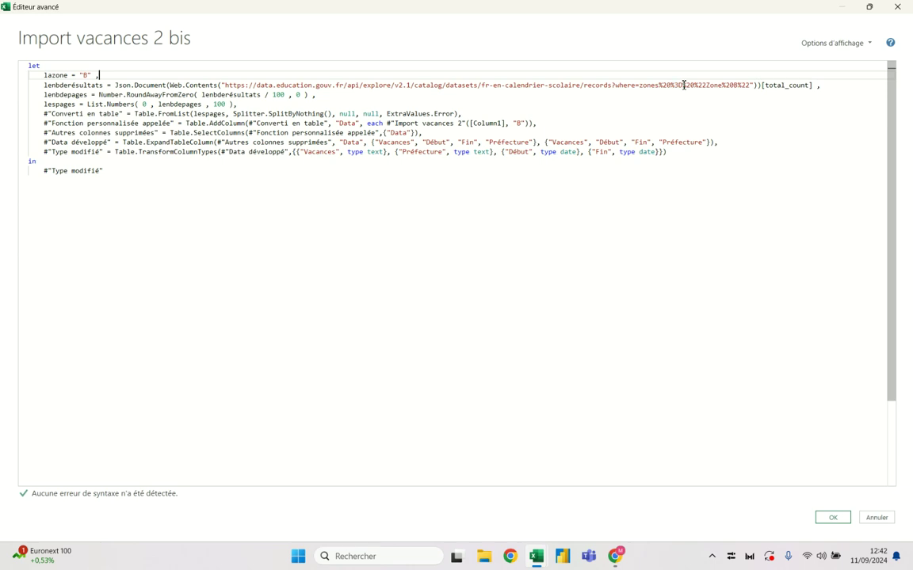
pyautogui.click(738, 85)
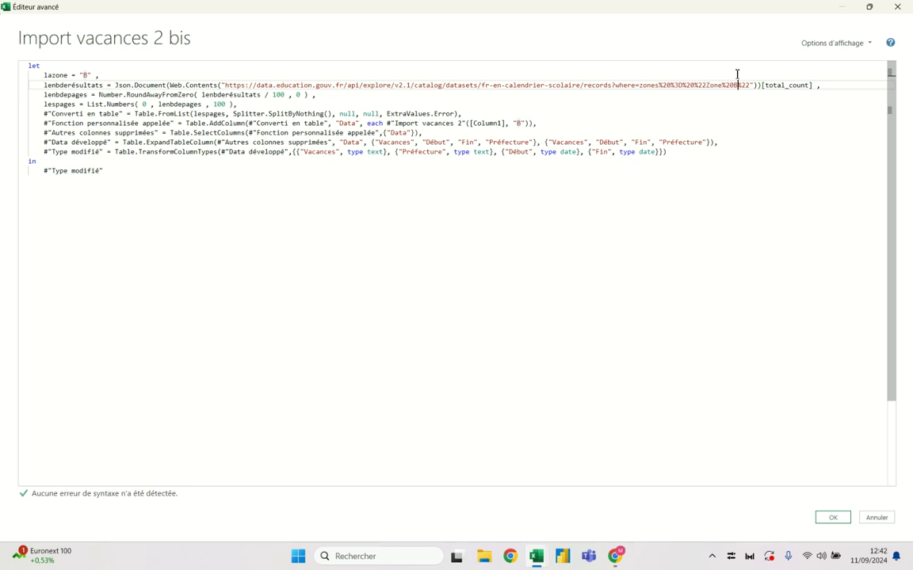
pyautogui.press('Left')
pyautogui.write('"')
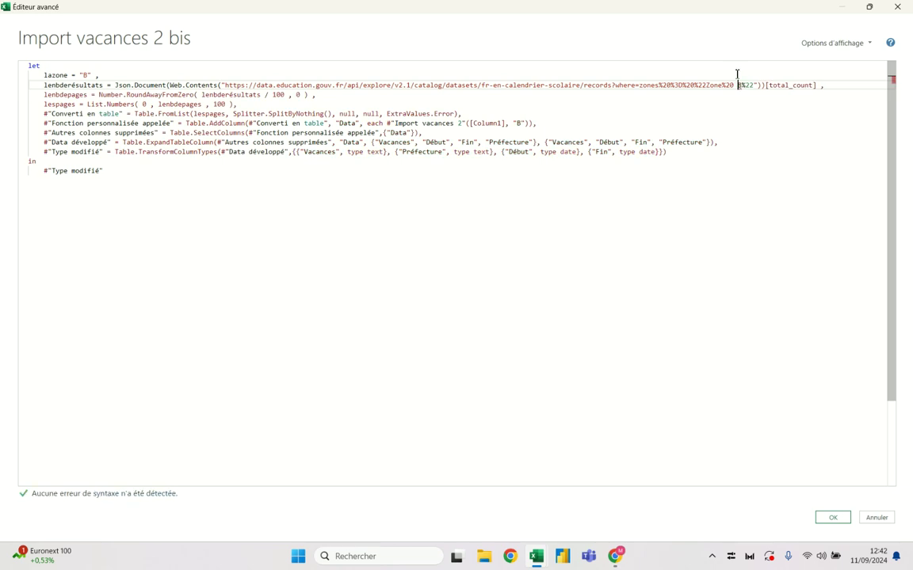
pyautogui.press('Right')
pyautogui.write('"')
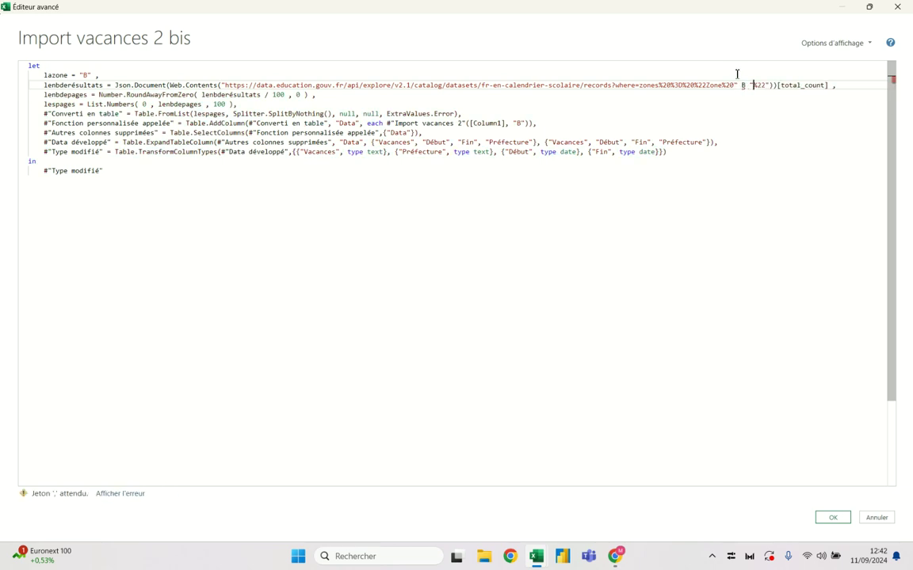
pyautogui.press('BackSpace')
pyautogui.write('& &')
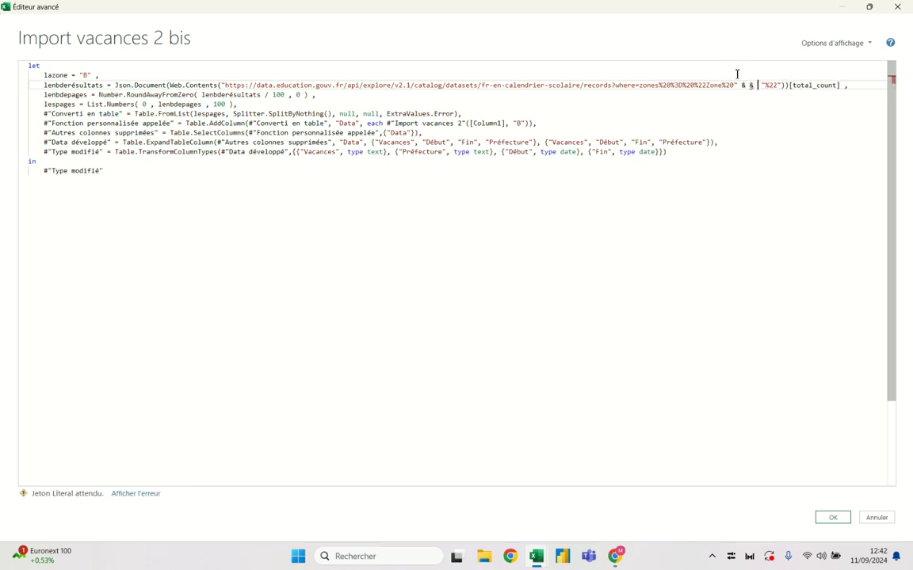
pyautogui.press('BackSpace')
pyautogui.write('lazone')
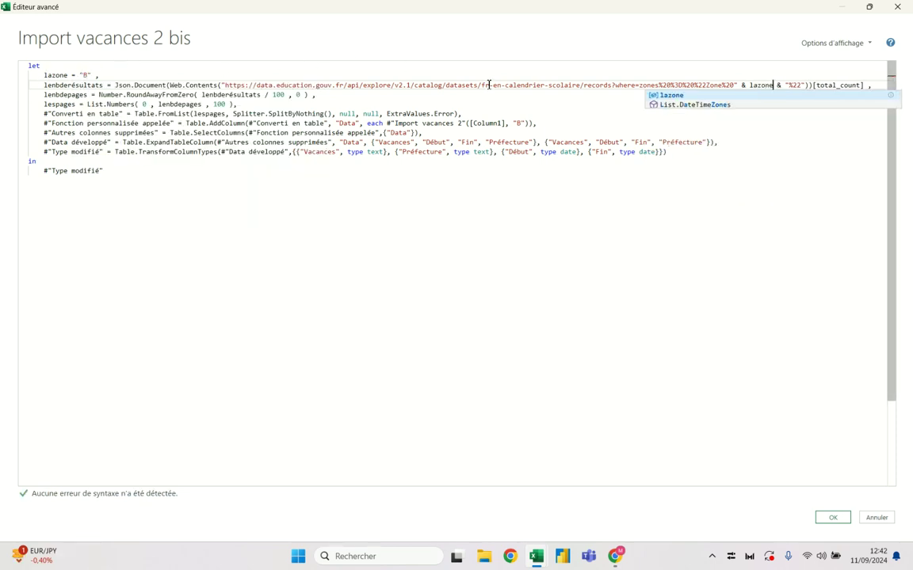
pyautogui.click(487, 86)
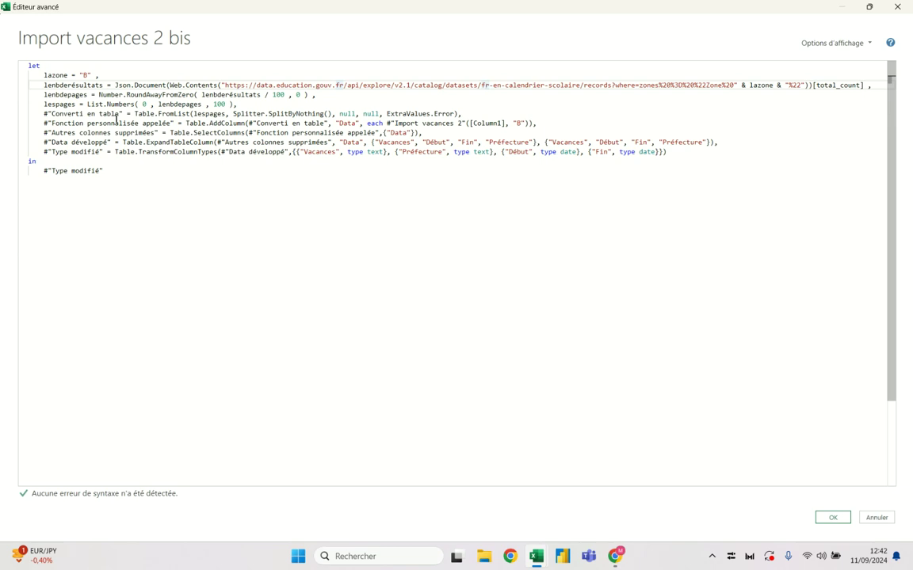
# - Pass lazone instead of "B" to the Import vacances 2 call and apply the code
pyautogui.click(526, 124)
pyautogui.moveTo(526, 123); pyautogui.dragTo(516, 124)
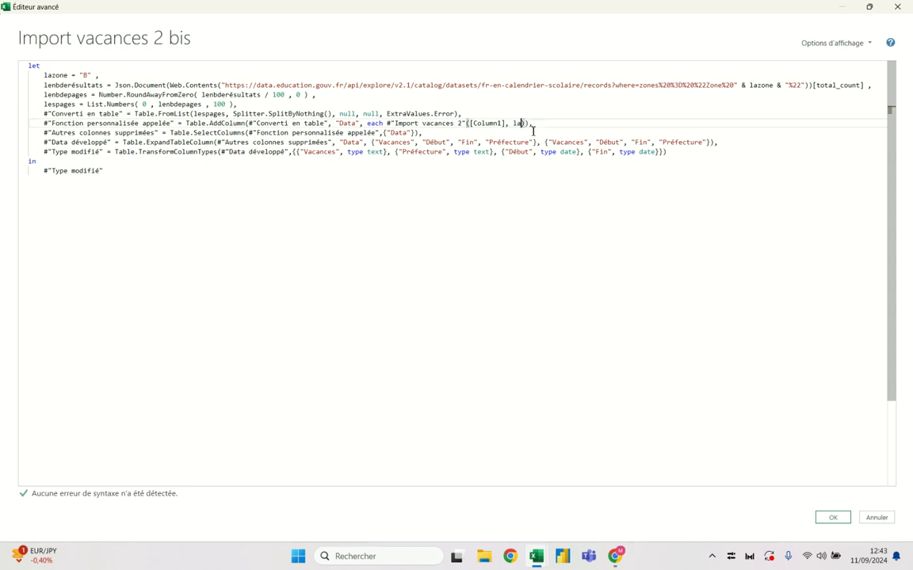
pyautogui.write('lazone')
pyautogui.click(501, 113)
pyautogui.click(791, 84)
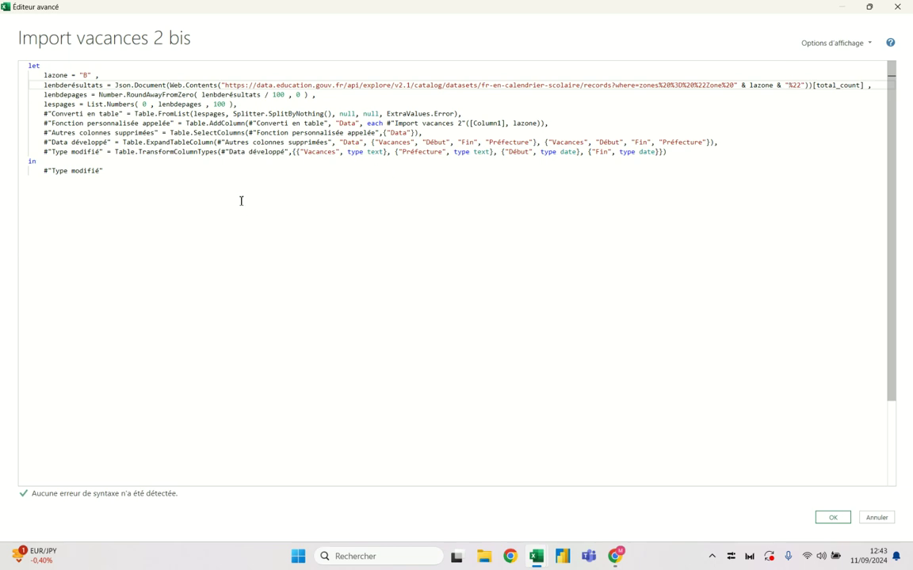
pyautogui.click(526, 123)
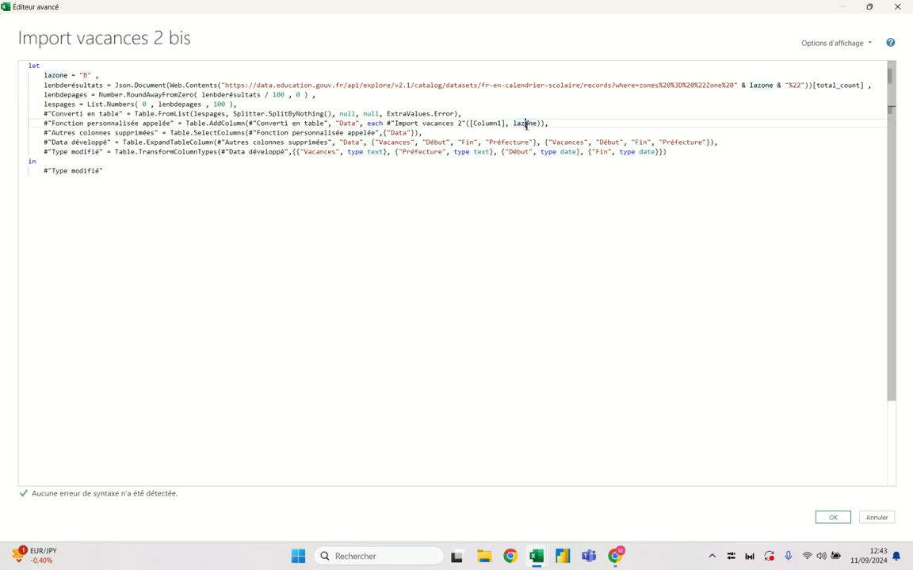
pyautogui.click(832, 518)
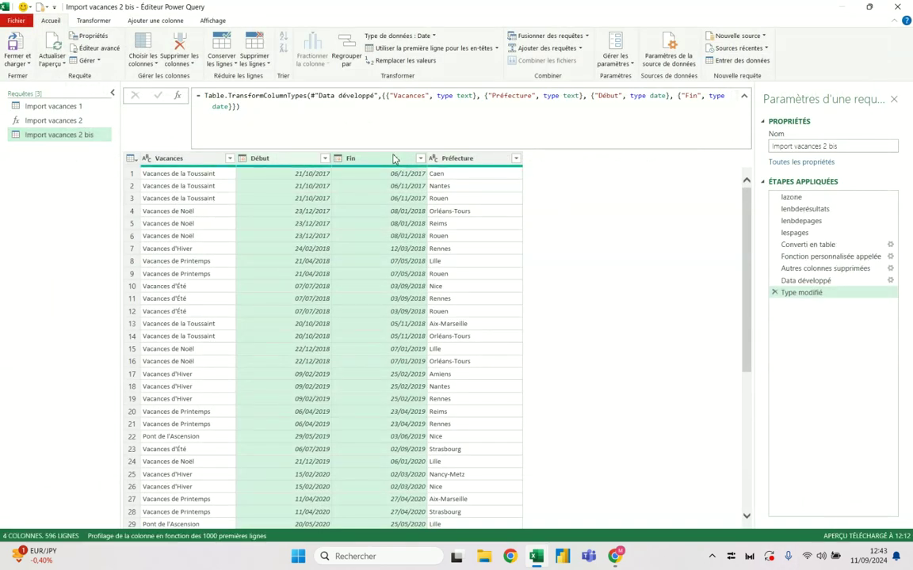
# - Edit the lazone step's formula in the formula bar so the zone becomes "C"
pyautogui.click(792, 198)
pyautogui.click(225, 95)
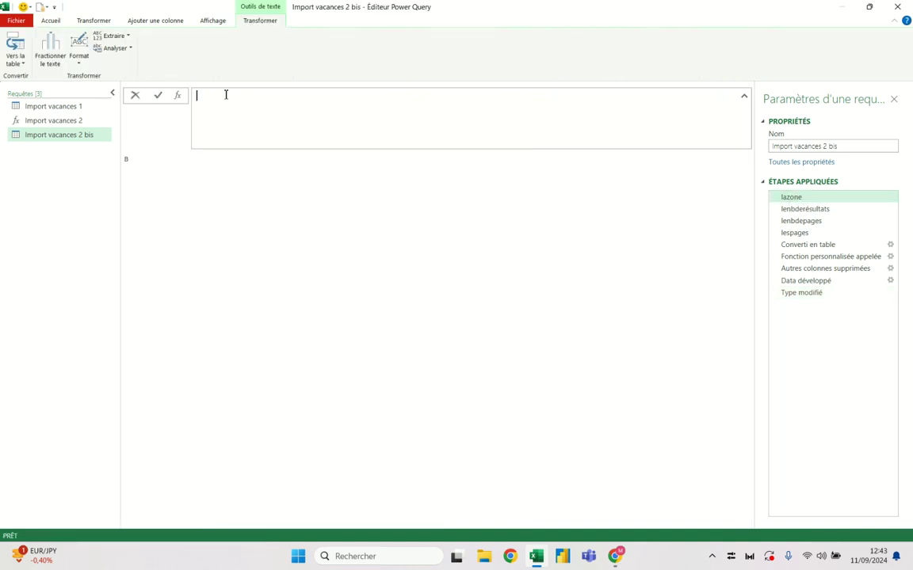
pyautogui.write('c')
pyautogui.press('Tab')
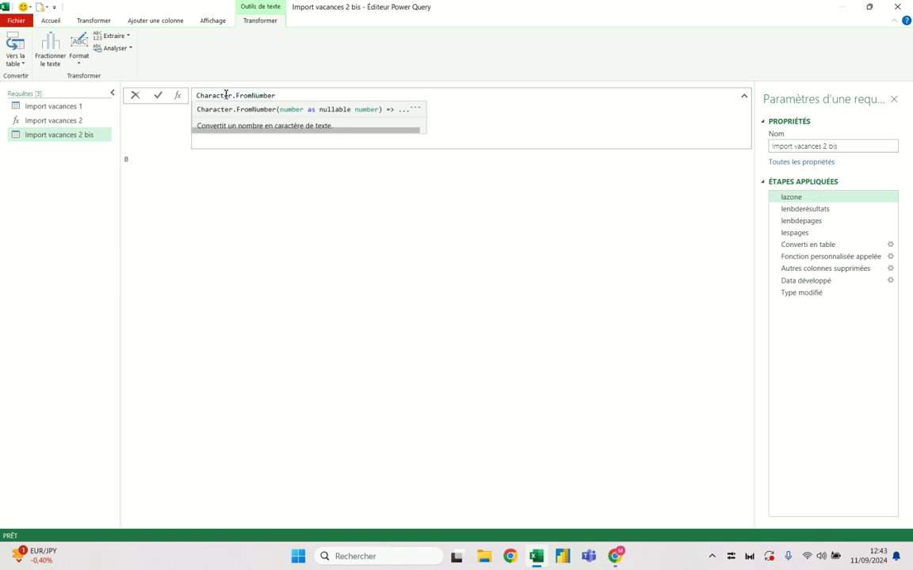
pyautogui.moveTo(296, 98); pyautogui.dragTo(45, 103)
pyautogui.write('c')
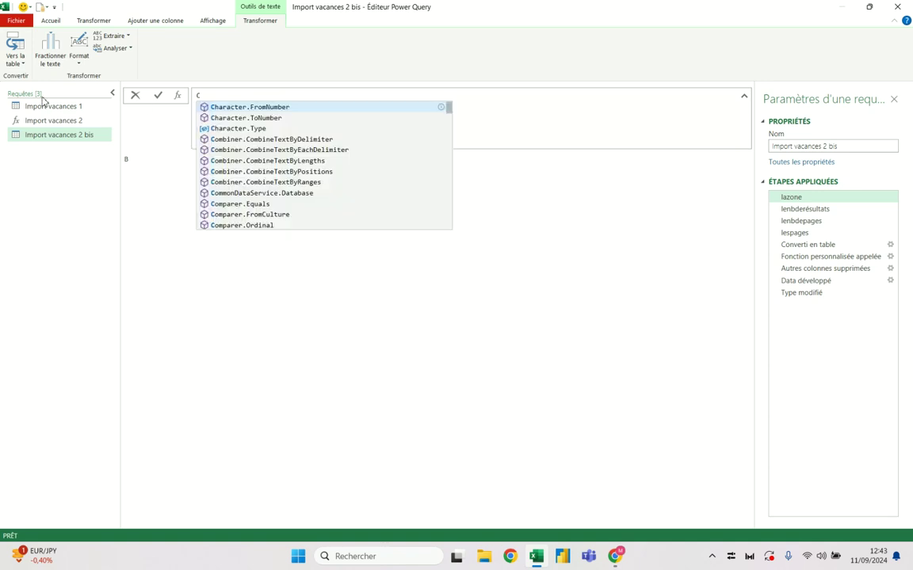
pyautogui.press('Tab')
pyautogui.press('BackSpace')
pyautogui.press('BackSpace')
pyautogui.press('BackSpace')
pyautogui.press('BackSpace')
pyautogui.press('BackSpace')
pyautogui.press('BackSpace')
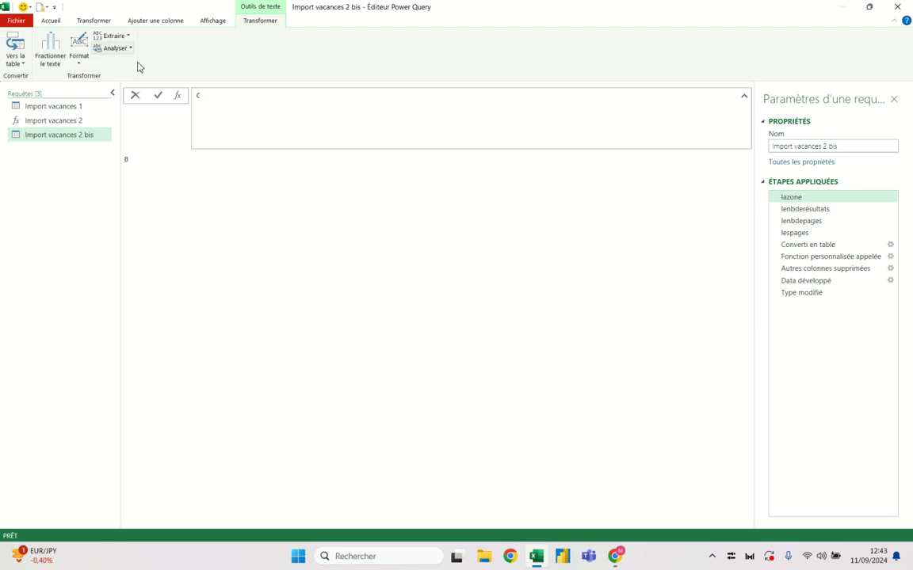
pyautogui.click(159, 97)
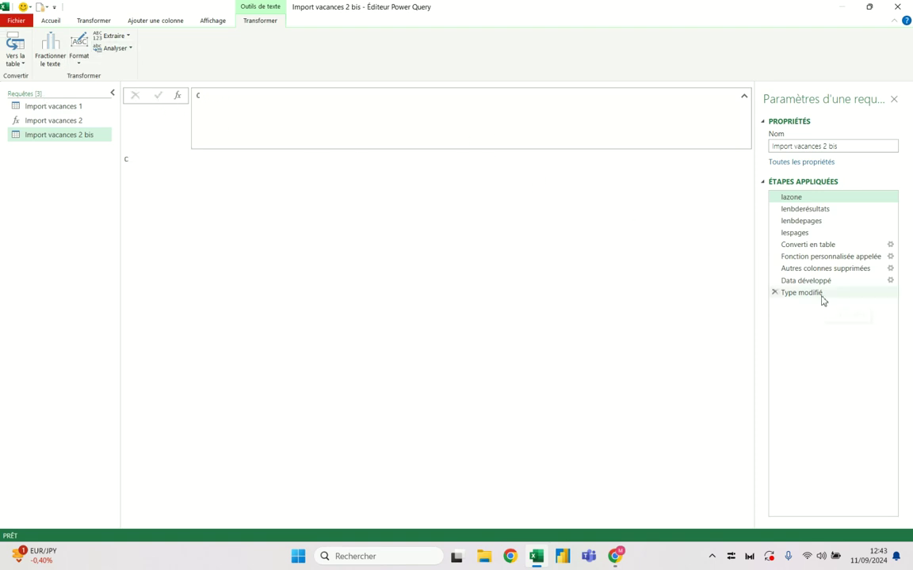
# - Review the final typed table, then reopen the Advanced Editor from the lazone step
pyautogui.click(820, 293)
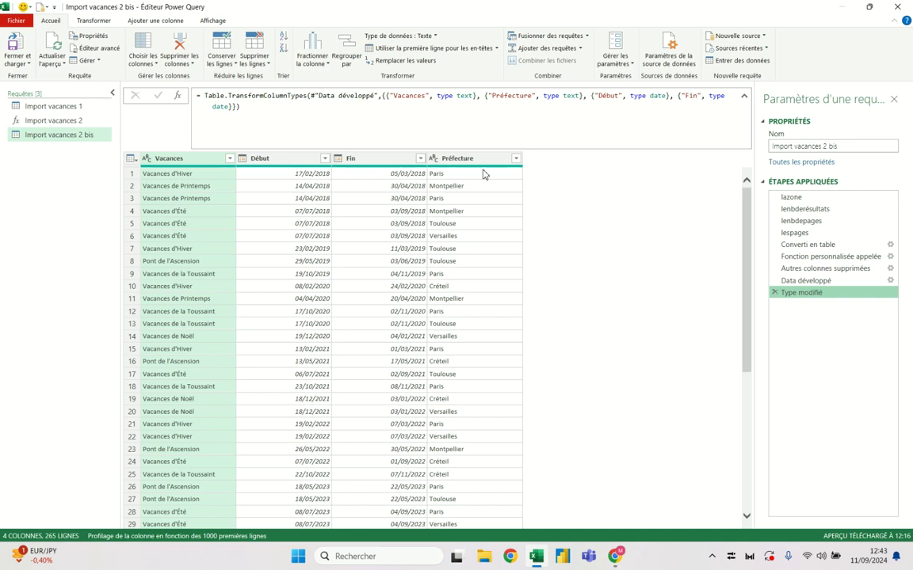
pyautogui.click(789, 198)
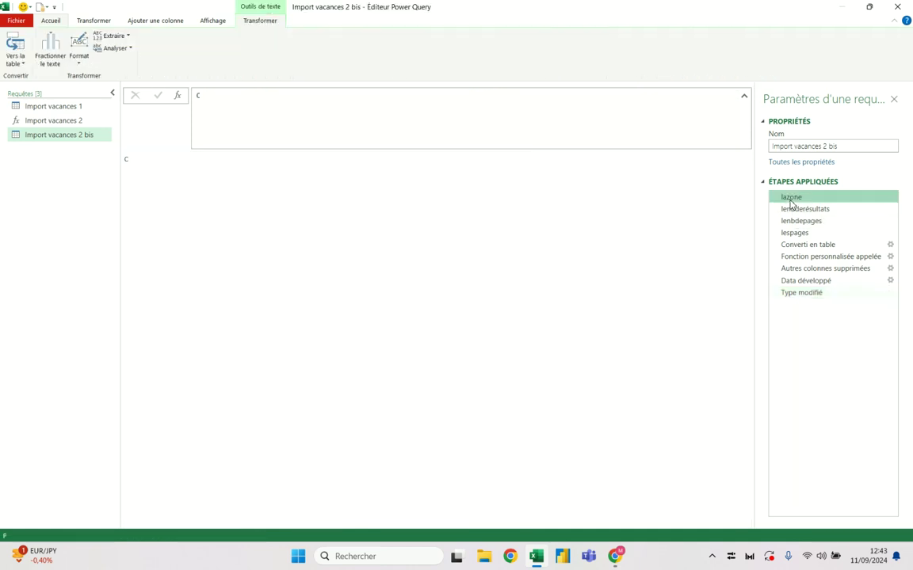
pyautogui.click(51, 20)
pyautogui.click(99, 48)
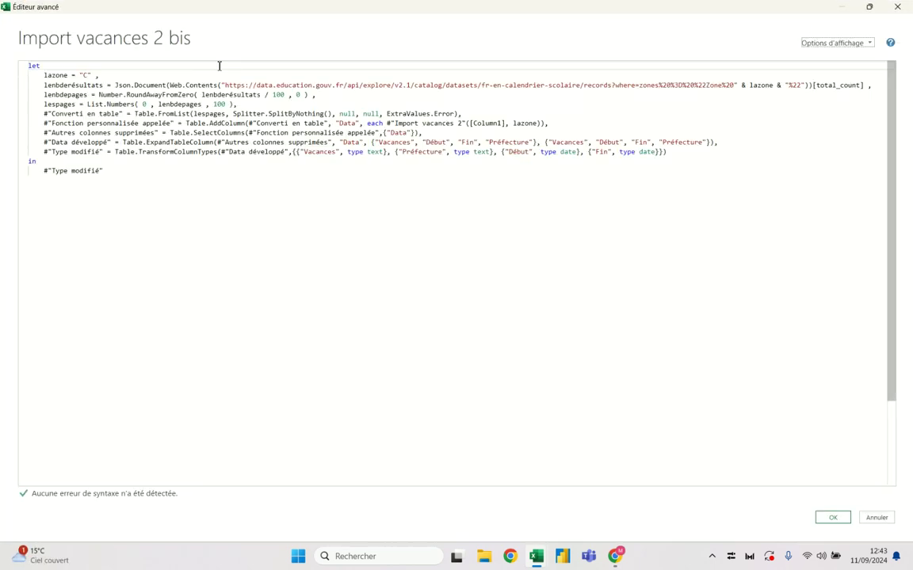
# - In the Advanced Editor, change the lazone value from "C" to "B" and apply the code
pyautogui.click(92, 75)
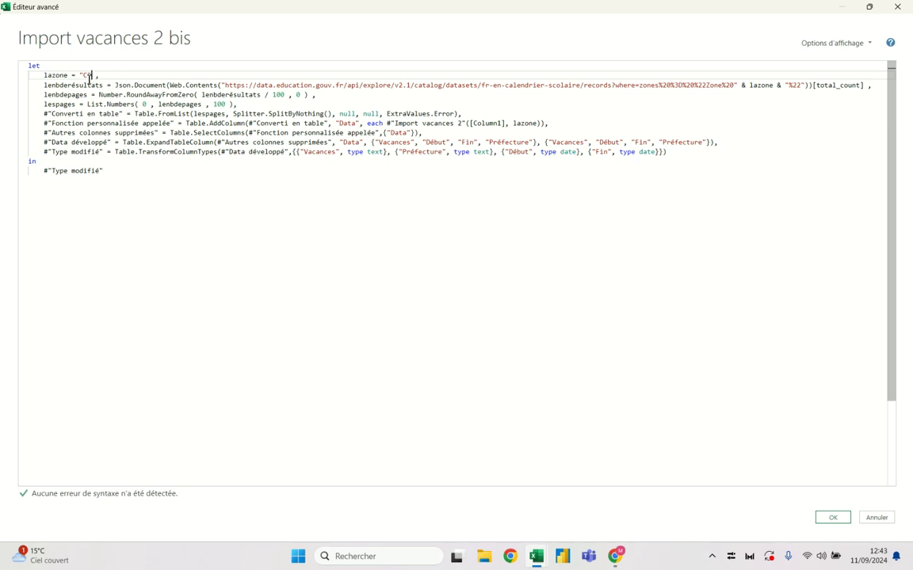
pyautogui.press('BackSpace')
pyautogui.press('BackSpace')
pyautogui.press('BackSpace')
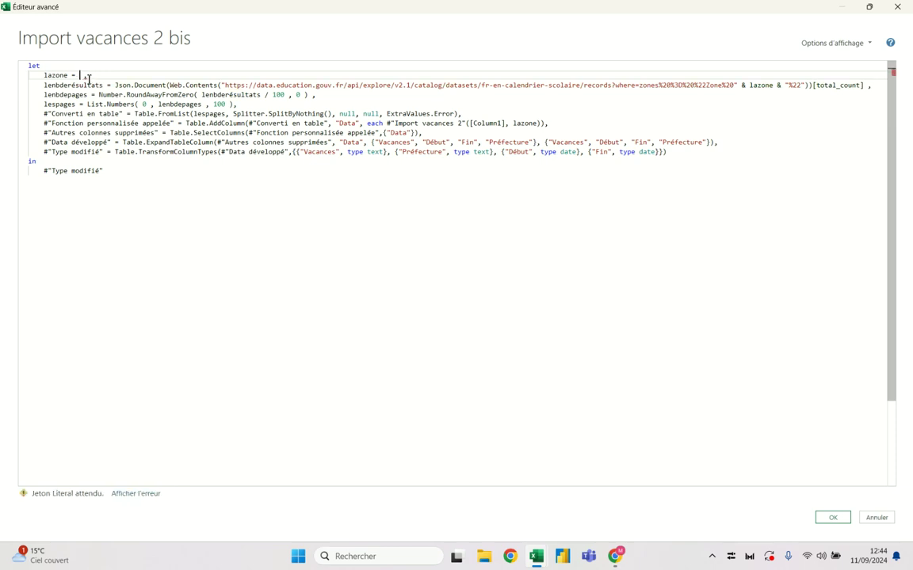
pyautogui.write('thswo')
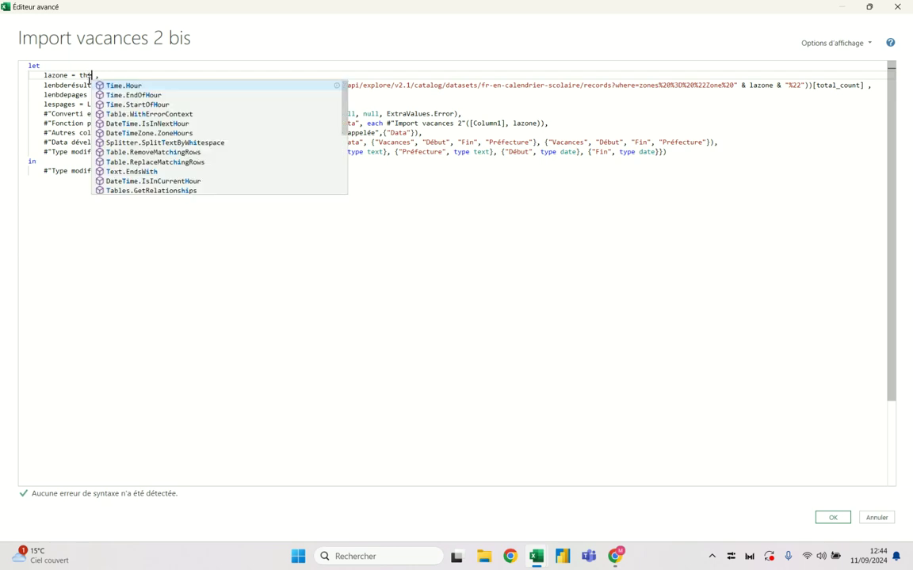
pyautogui.press('BackSpace')
pyautogui.press('BackSpace')
pyautogui.press('BackSpace')
pyautogui.press('BackSpace')
pyautogui.press('BackSpace')
pyautogui.write('excel')
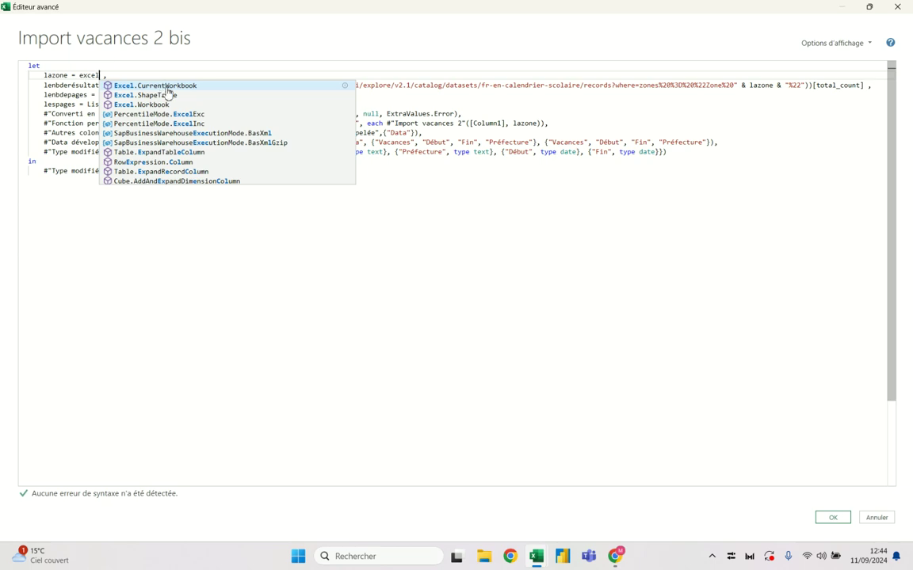
pyautogui.press('Tab')
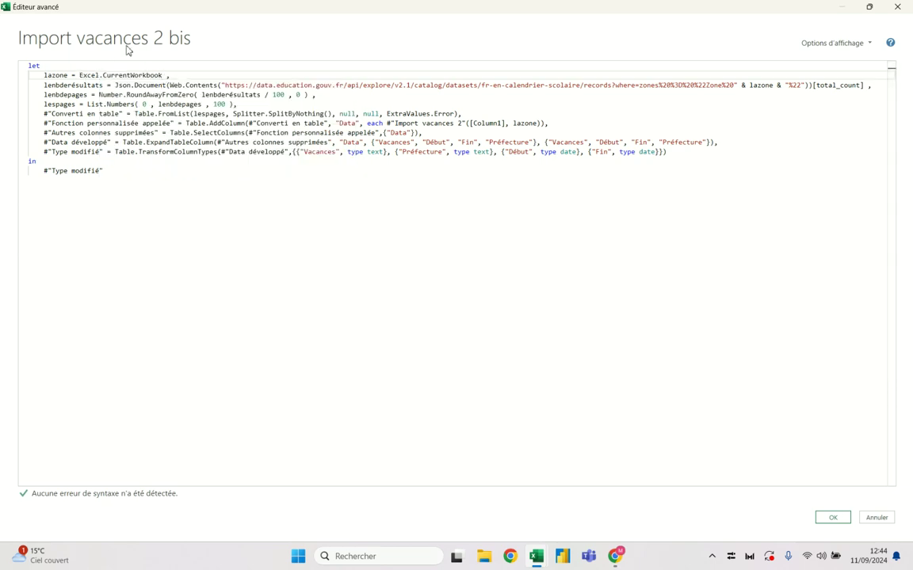
pyautogui.press('BackSpace')
pyautogui.press('BackSpace')
pyautogui.press('BackSpace')
pyautogui.press('BackSpace')
pyautogui.press('BackSpace')
pyautogui.press('BackSpace')
pyautogui.press('BackSpace')
pyautogui.write('"B')
pyautogui.click(124, 84)
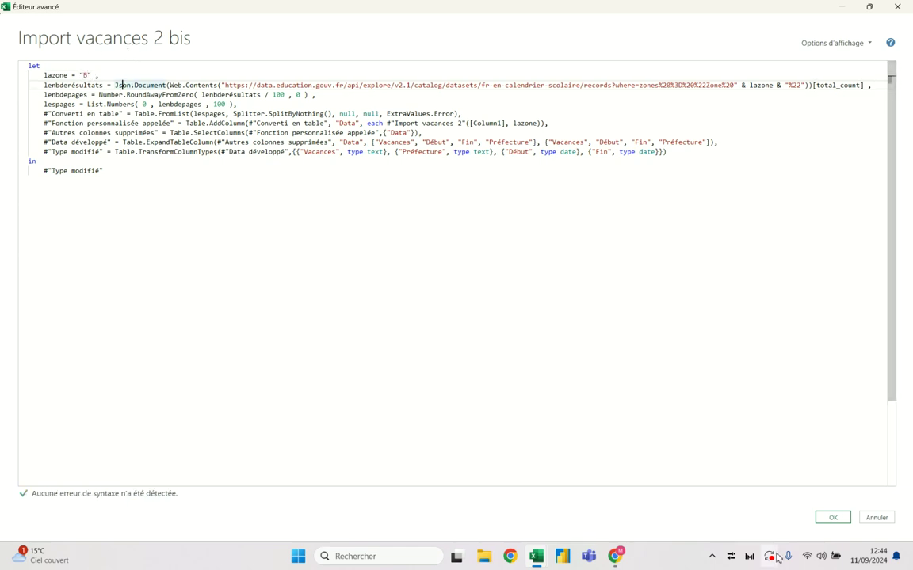
pyautogui.click(831, 519)
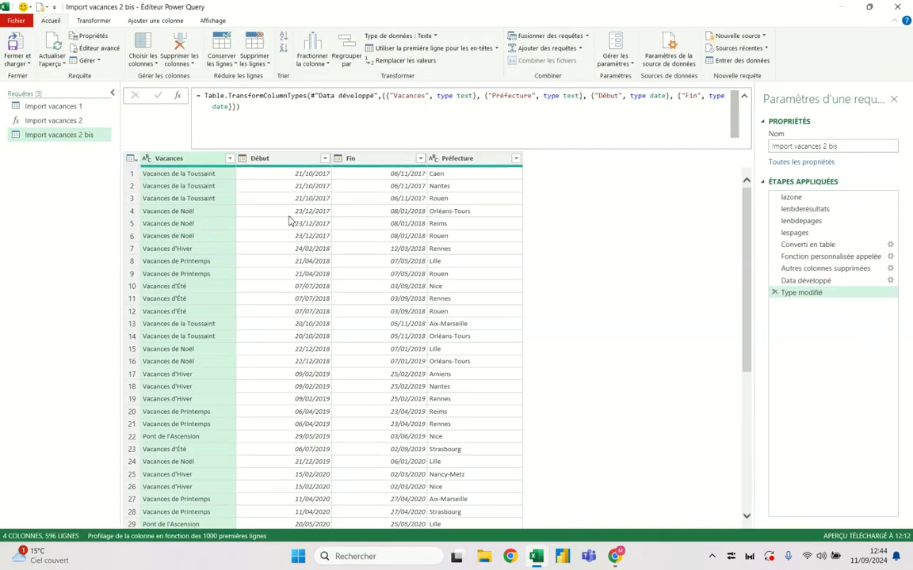
# - Review the Import vacances 1 M code without making changes
pyautogui.click(76, 106)
pyautogui.click(93, 50)
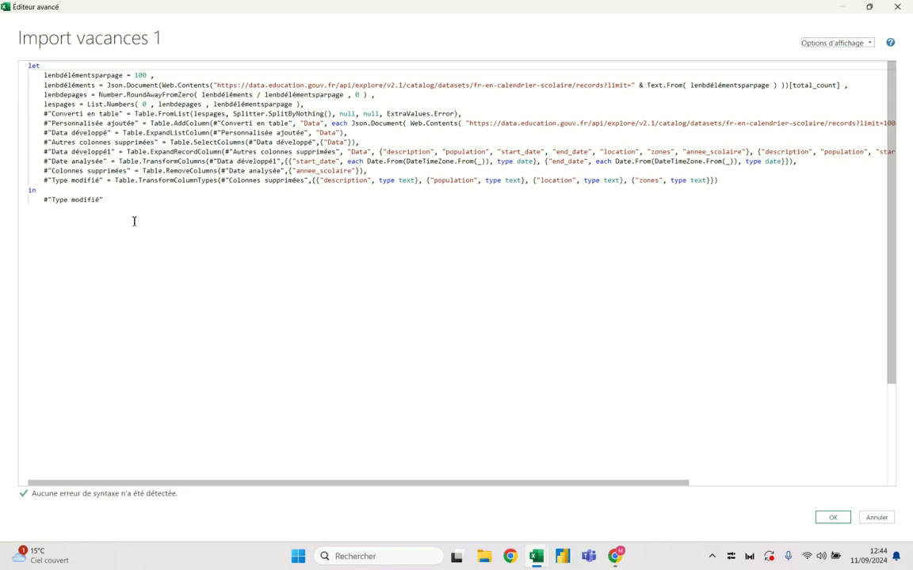
pyautogui.press('Escape')
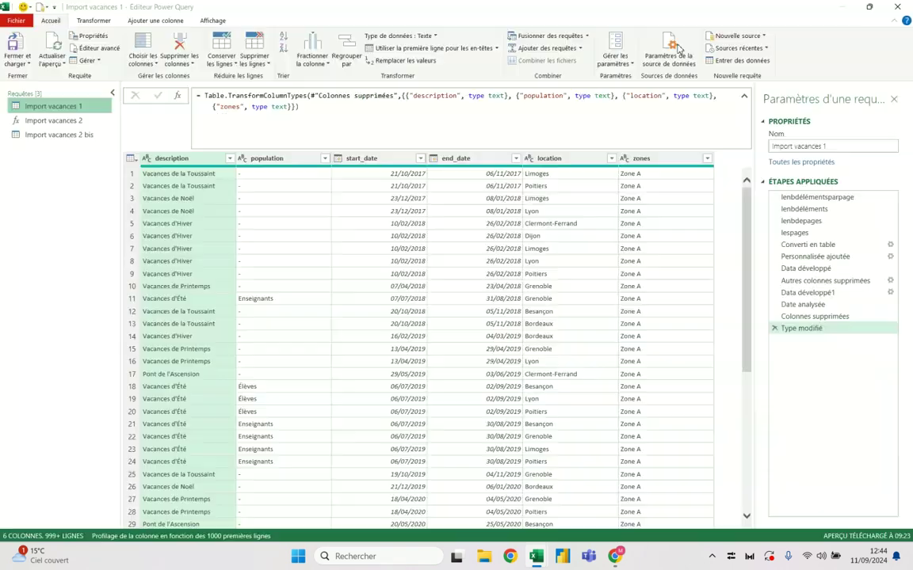
# - Inspect the Import vacances 2 call in Import vacances 2 bis code, then select that function
pyautogui.click(55, 135)
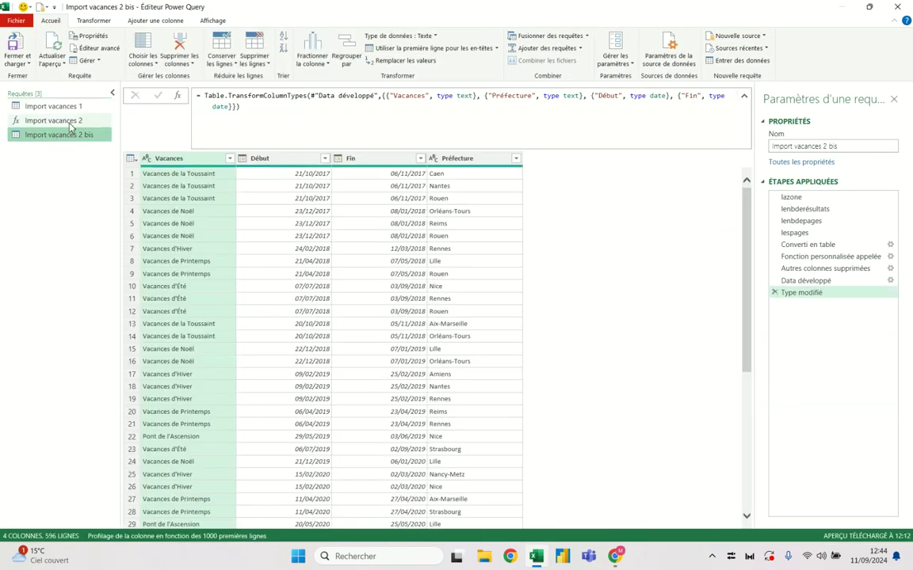
pyautogui.click(96, 50)
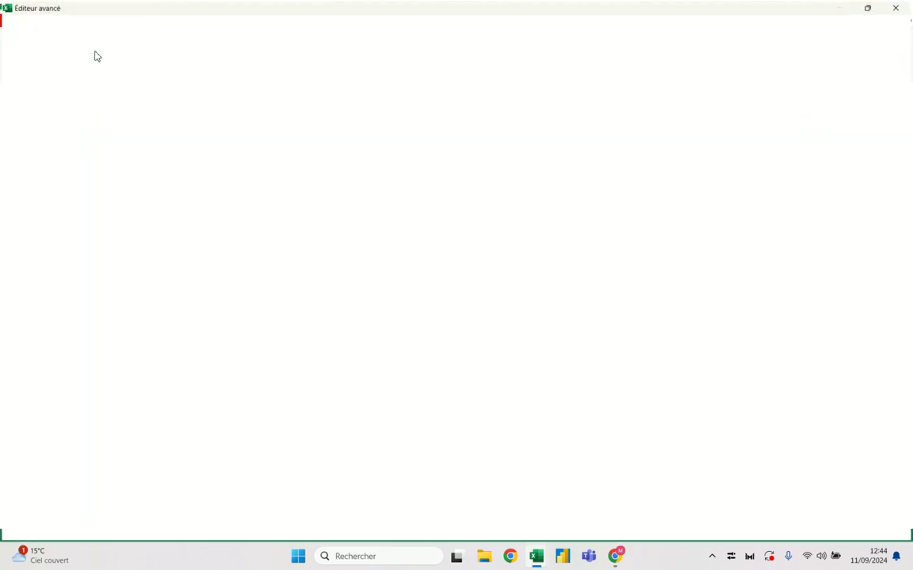
pyautogui.click(897, 7)
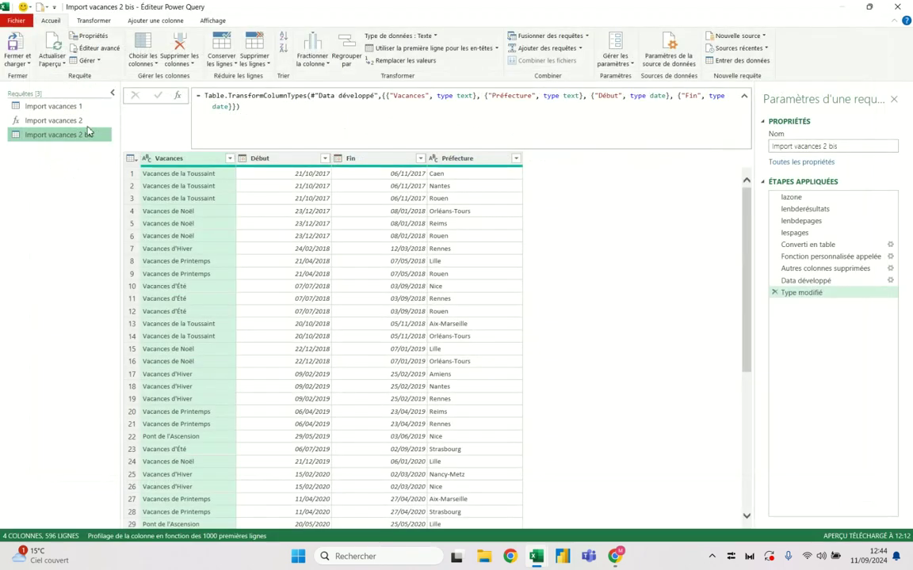
pyautogui.click(96, 48)
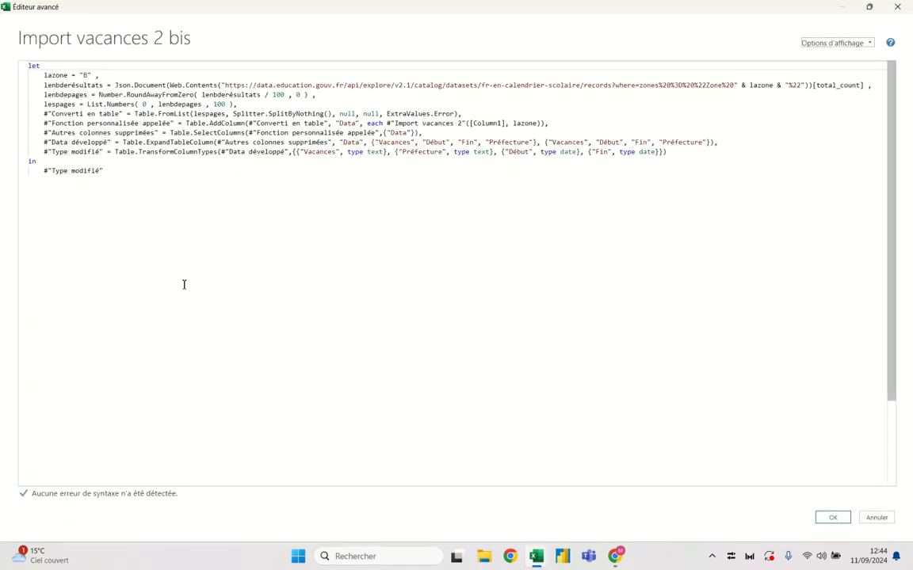
pyautogui.moveTo(75, 123); pyautogui.dragTo(215, 124)
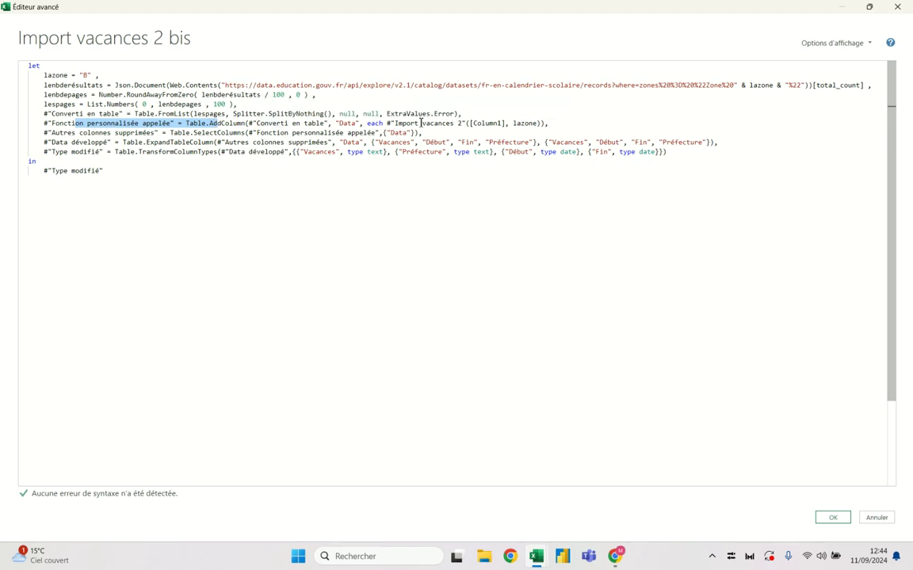
pyautogui.moveTo(421, 123); pyautogui.dragTo(421, 133)
pyautogui.press('Escape')
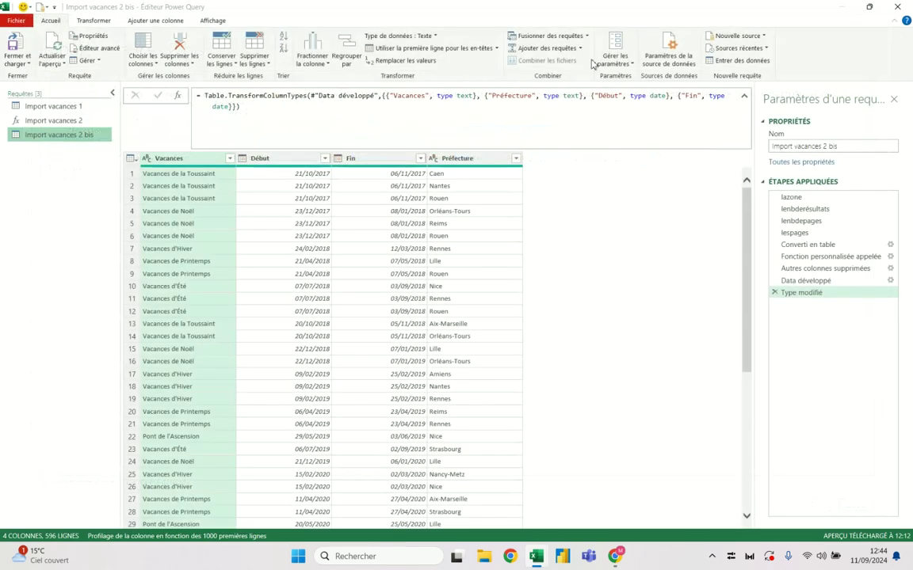
pyautogui.click(69, 120)
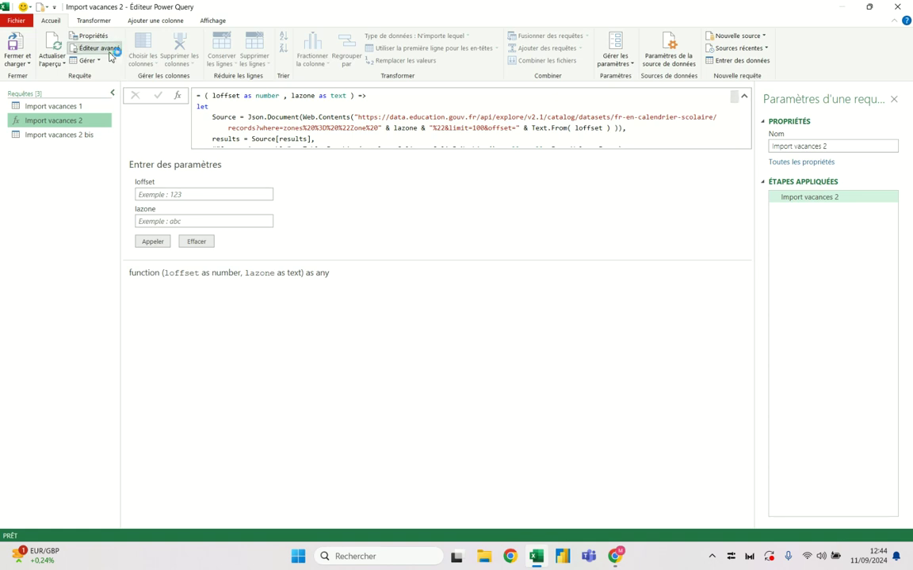
# - Review the Import vacances 2 function code and loffset parameter, then reopen Import vacances 2 bis
pyautogui.click(111, 54)
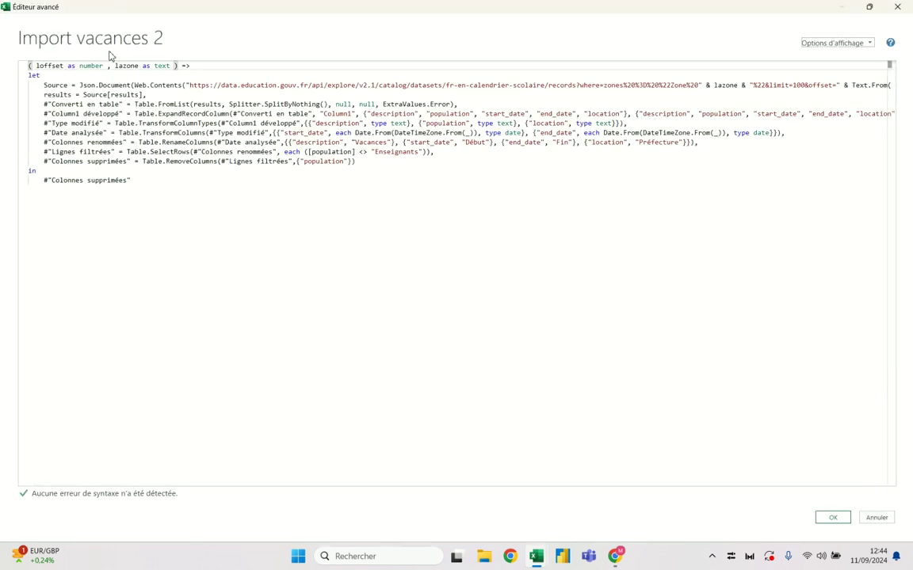
pyautogui.moveTo(30, 66); pyautogui.dragTo(68, 66)
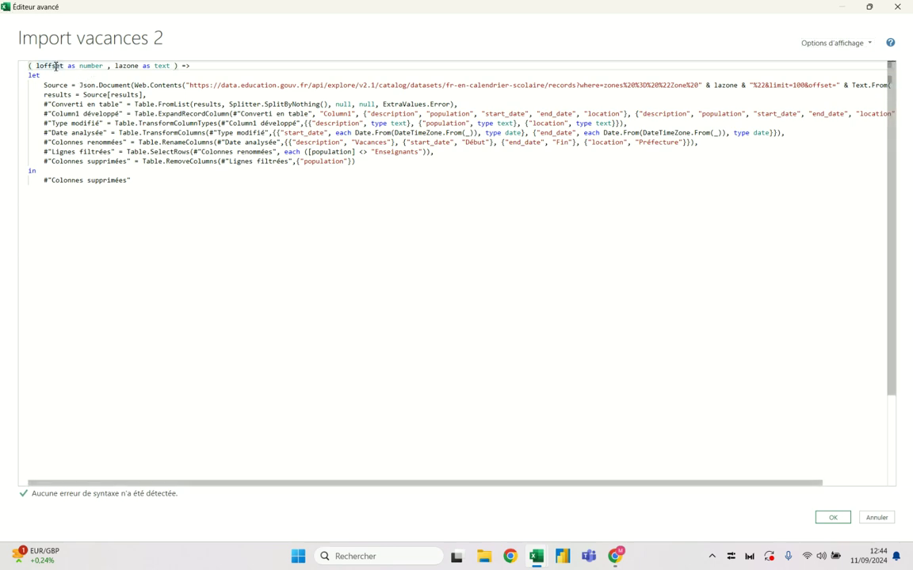
pyautogui.click(897, 6)
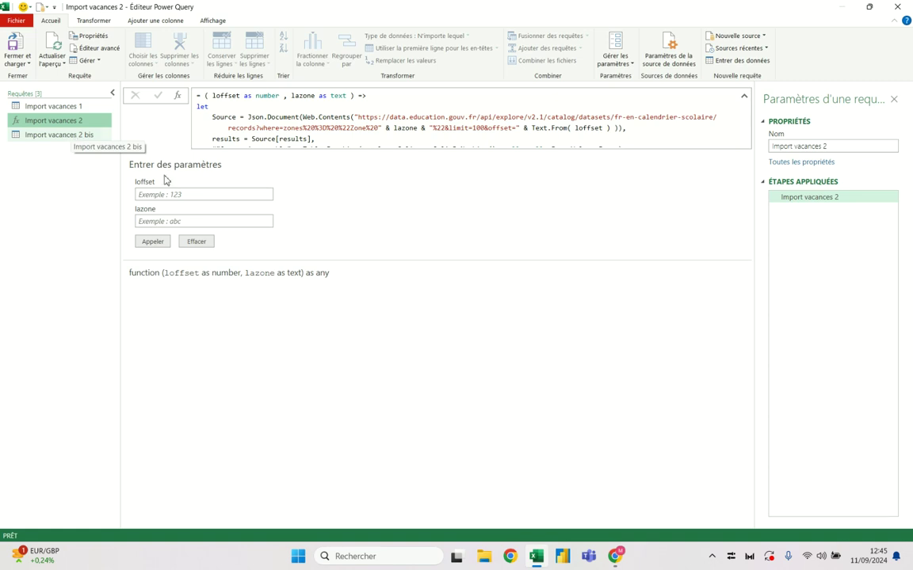
pyautogui.click(232, 97)
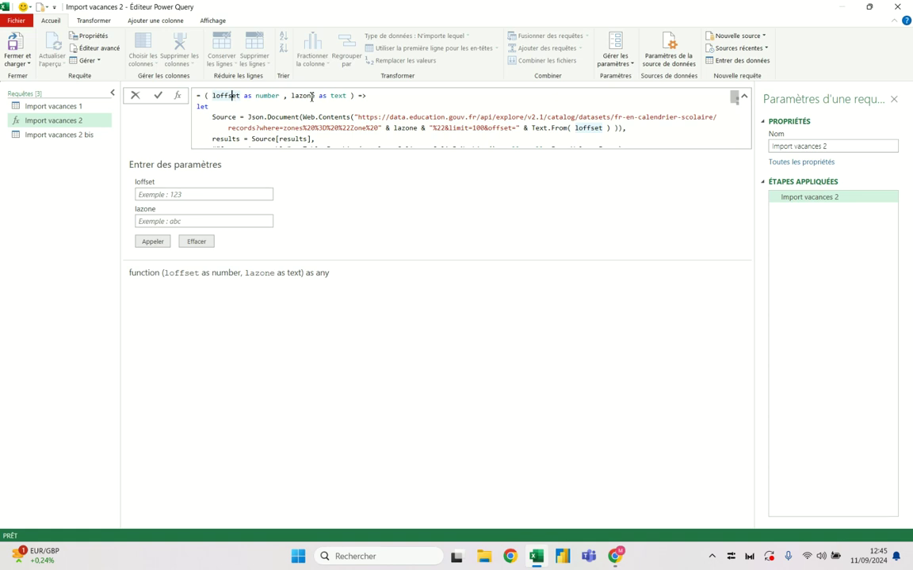
pyautogui.doubleClick(87, 136)
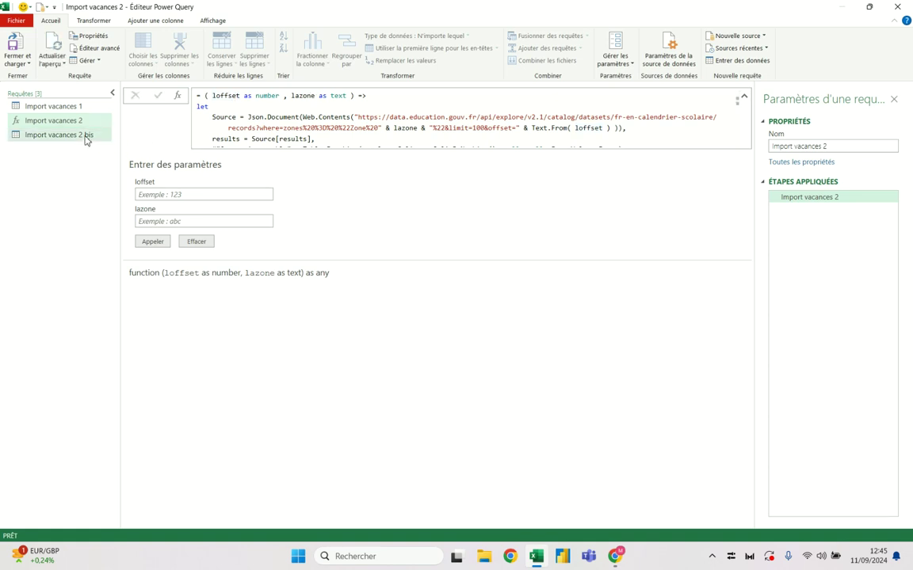
pyautogui.press('Escape')
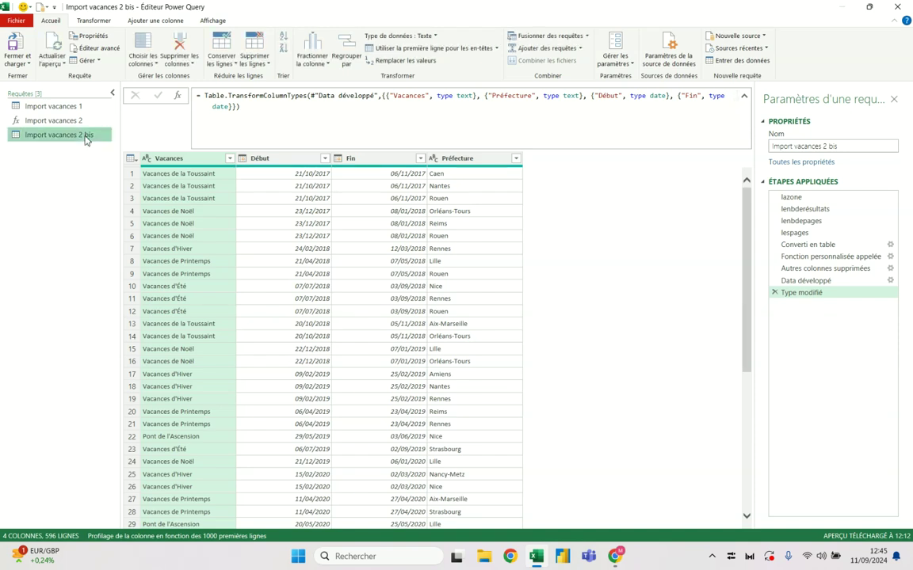